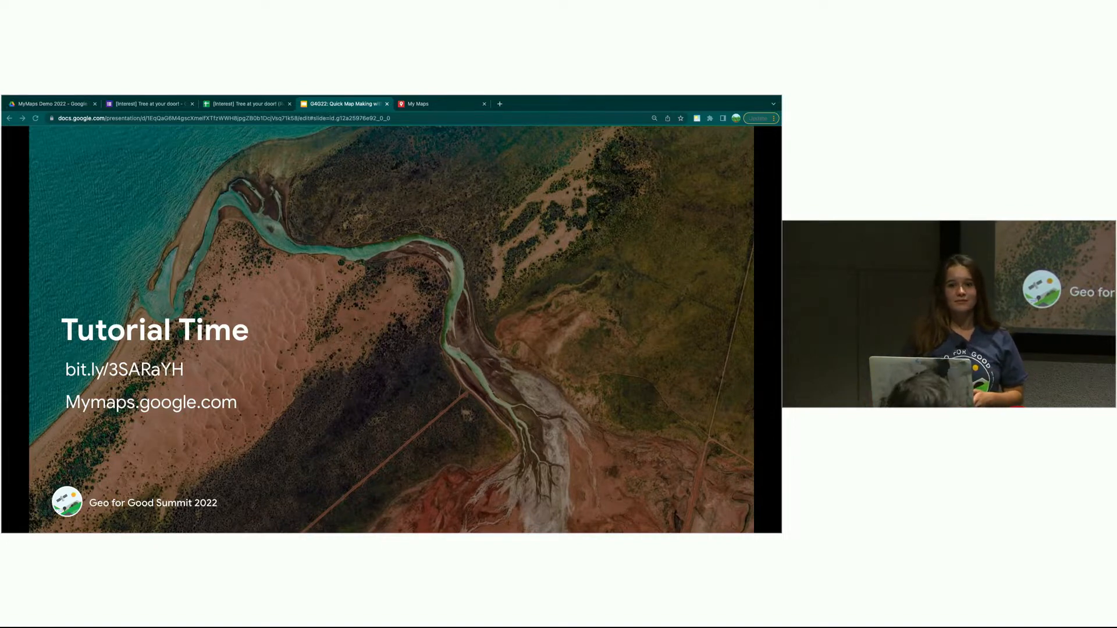
- Step the slides back to the Tutorial Time slide, then go to the My Maps page
key("Right")
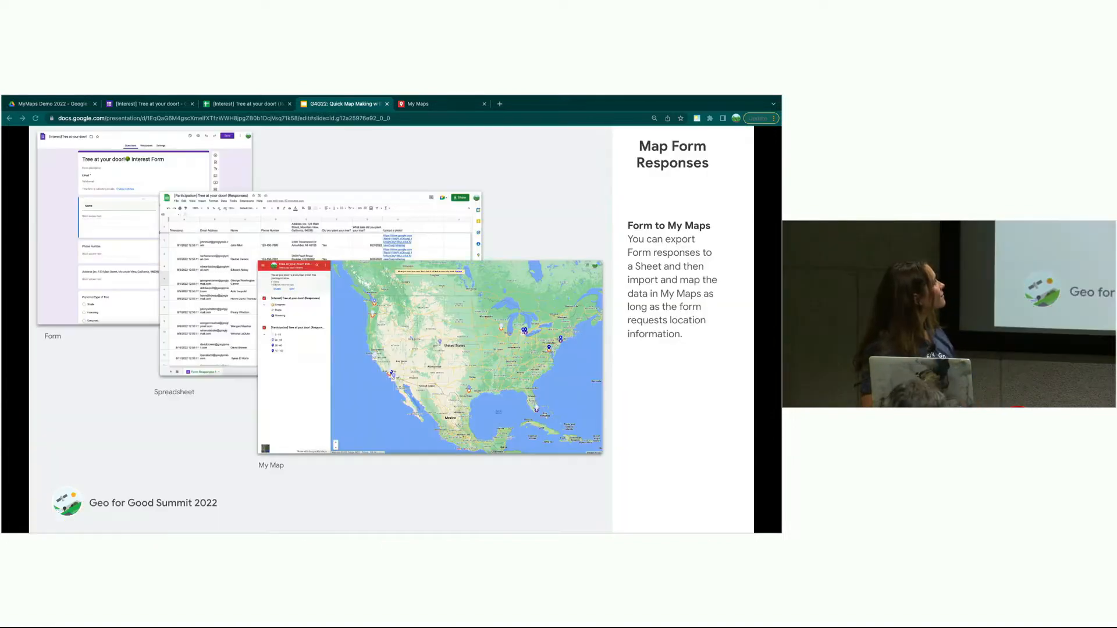
key("Left")
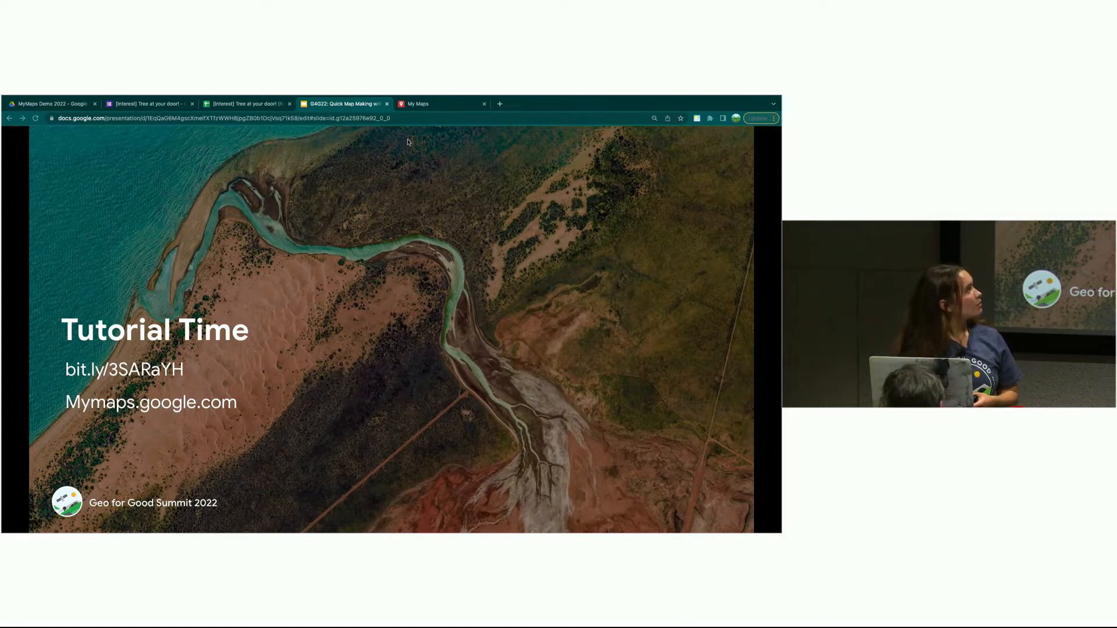
left_click(424, 106)
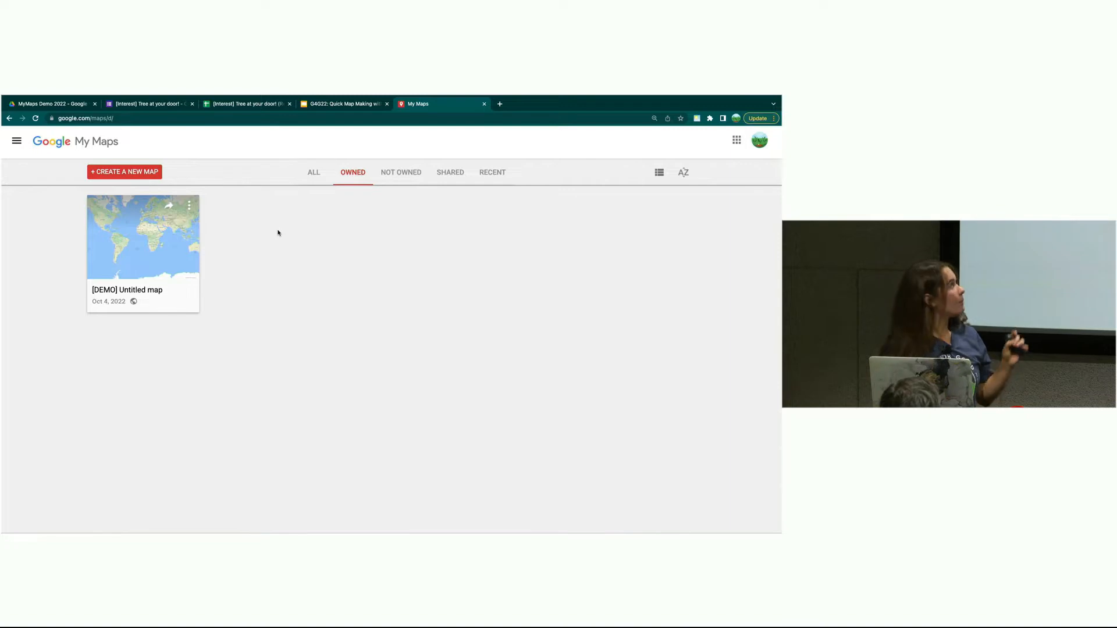
- Open the [DEMO] Untitled map and centre the view on the continental United States
left_click(153, 295)
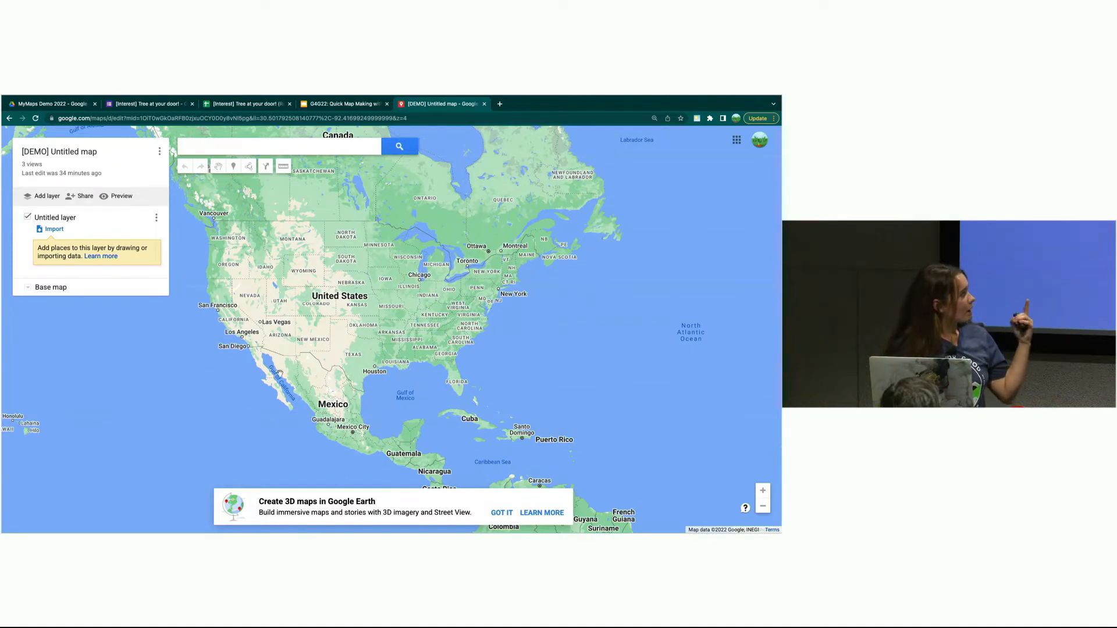
left_click_drag(377, 325, 368, 371)
scroll(378, 360, "up", 1)
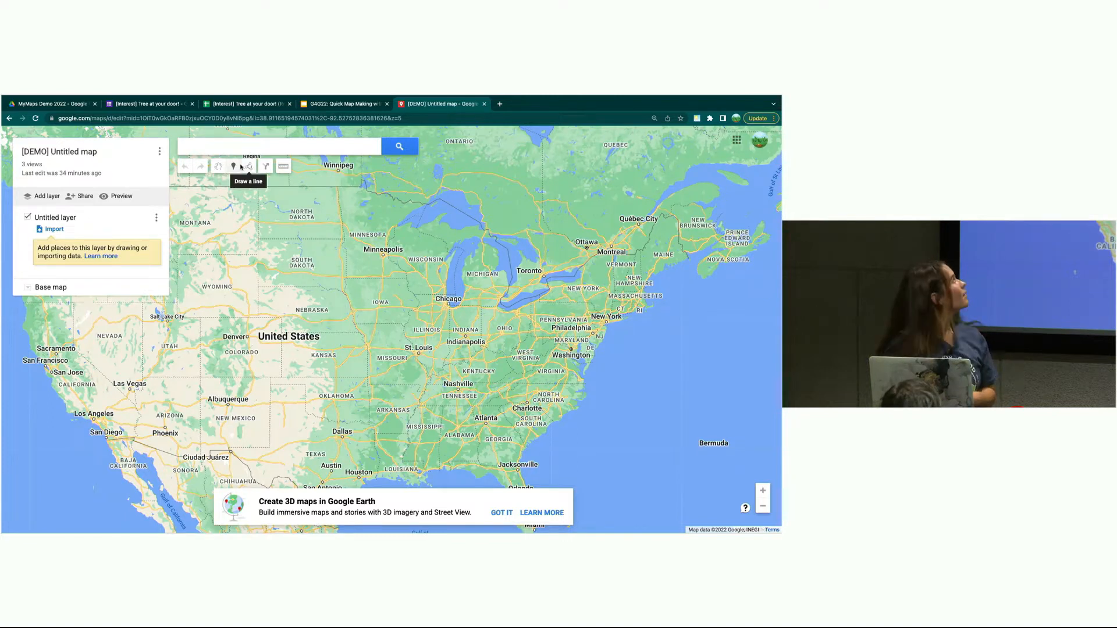
- Save the map as '[DEMO] Tree at your door! Map' with description 'A map for tracking our trees!'
left_click(80, 156)
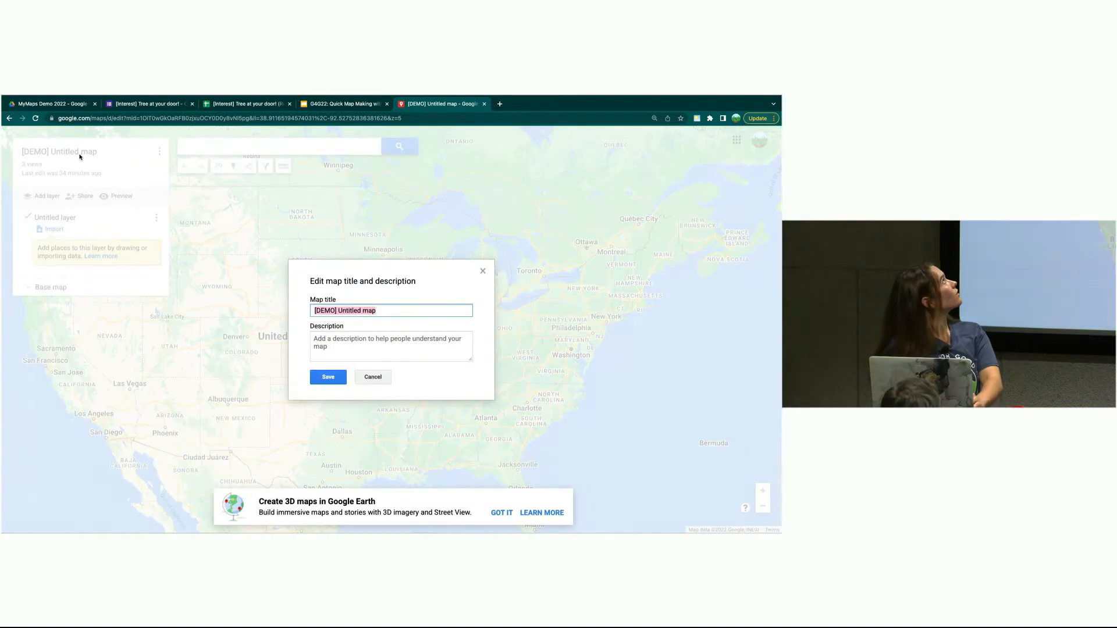
key("Right")
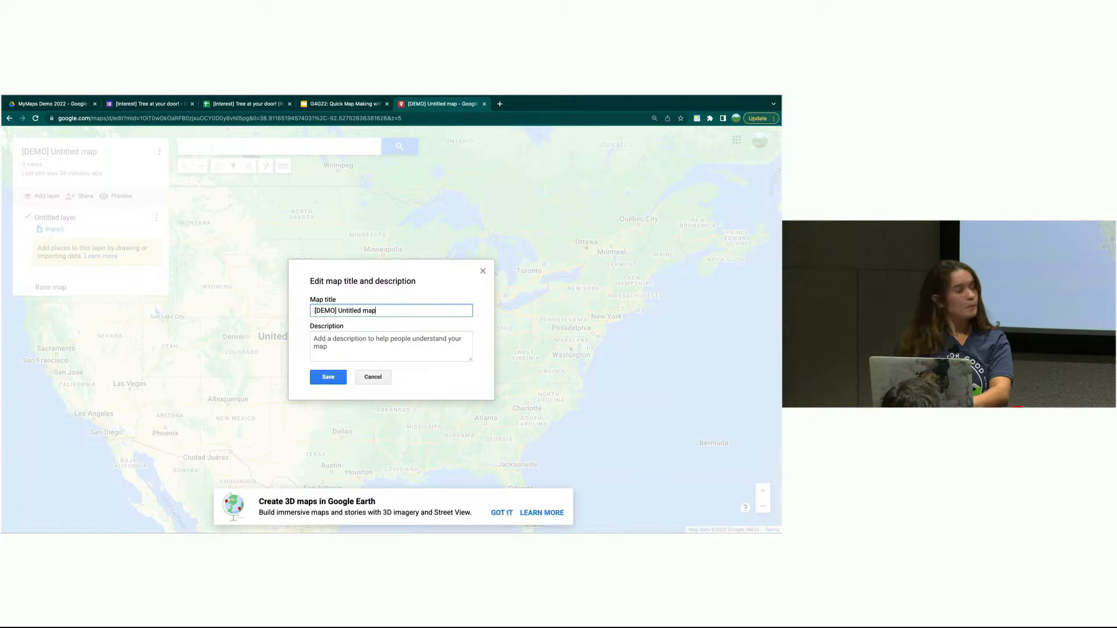
key("BackSpace")
key("BackSpace")
key("BackSpace")
key("BackSpace")
key("BackSpace")
key("BackSpace")
key("BackSpace")
key("BackSpace")
key("BackSpace")
key("BackSpace")
key("BackSpace")
key("BackSpace")
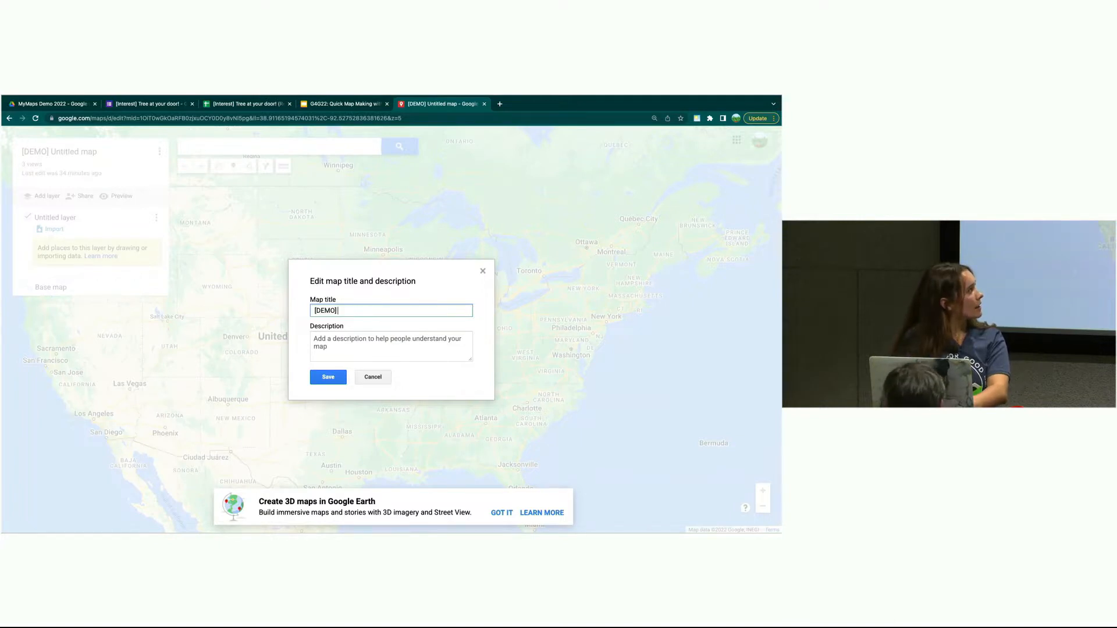
type("Tree ")
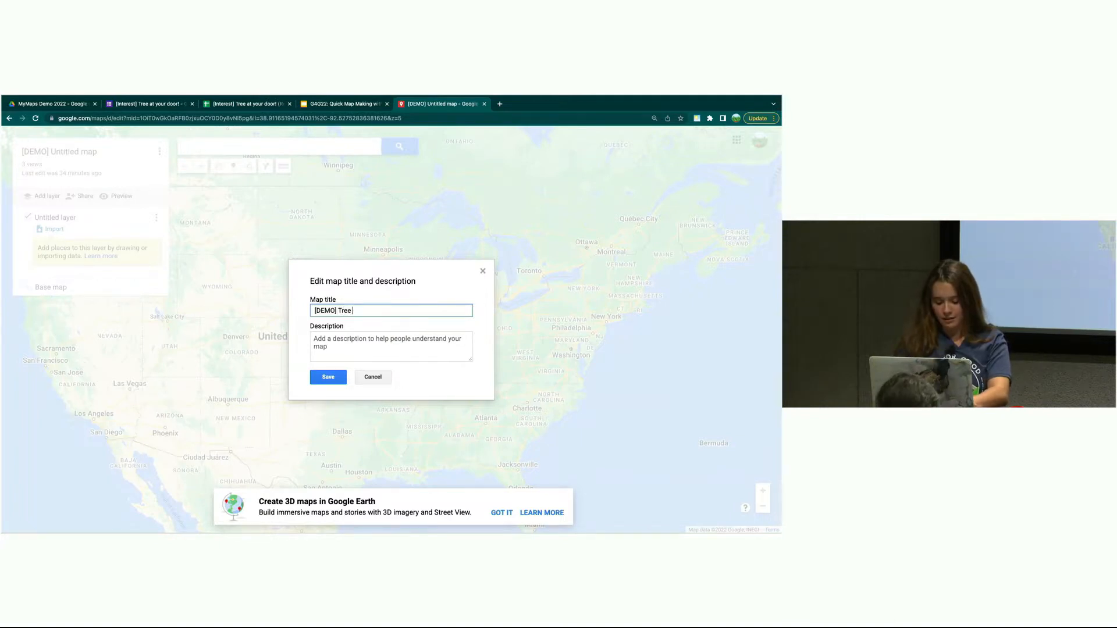
type("at your door! Map")
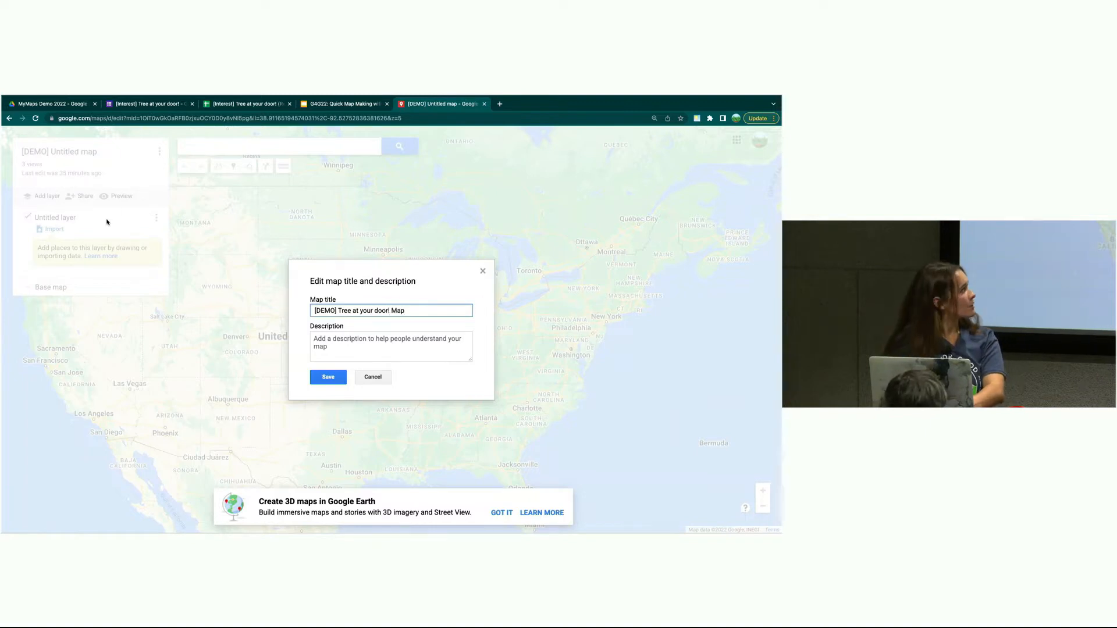
left_click(372, 349)
type("A map for ")
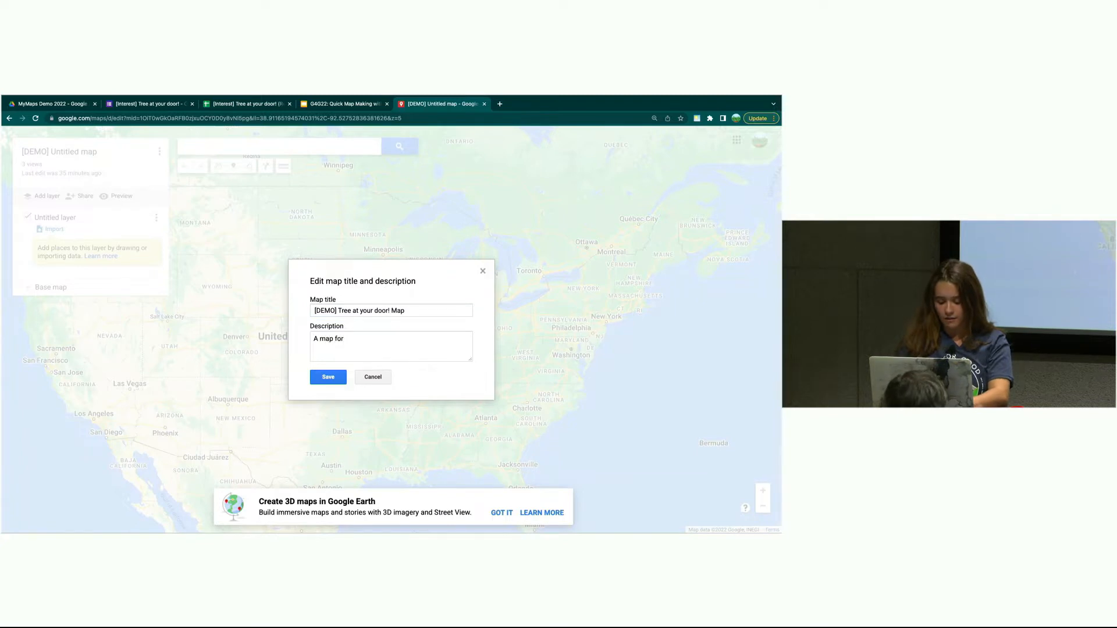
type("tracking our trees")
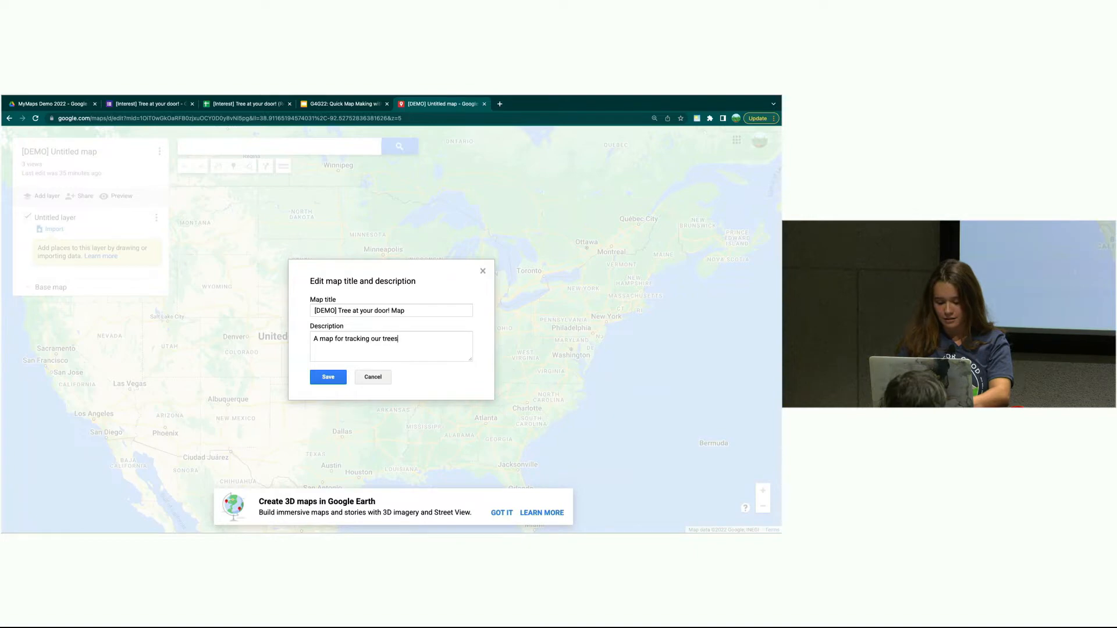
left_click(329, 378)
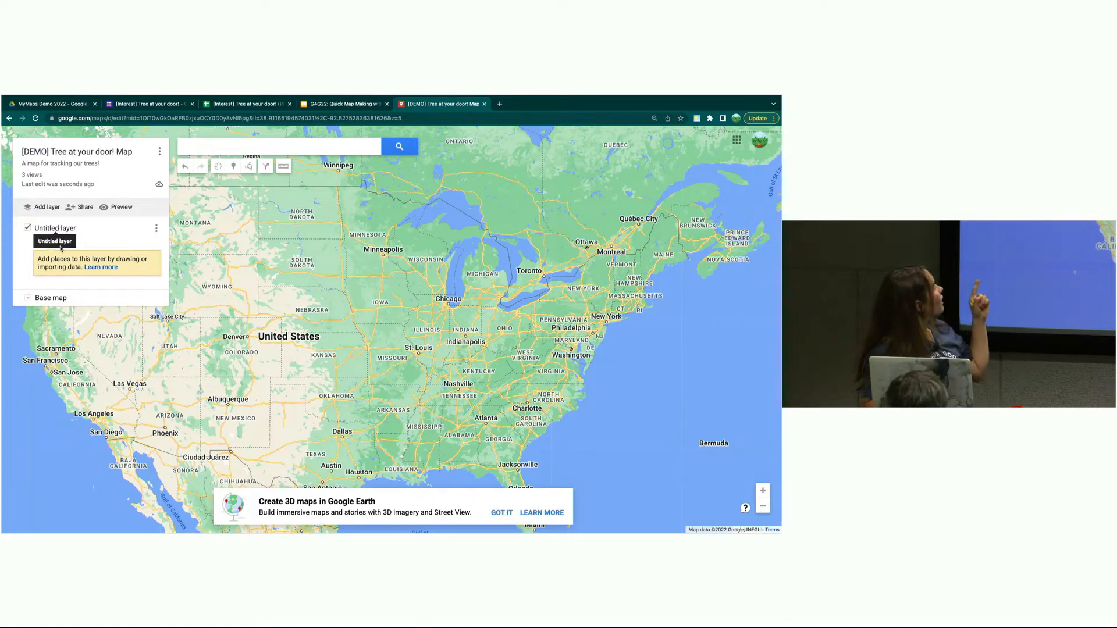
left_click(28, 299)
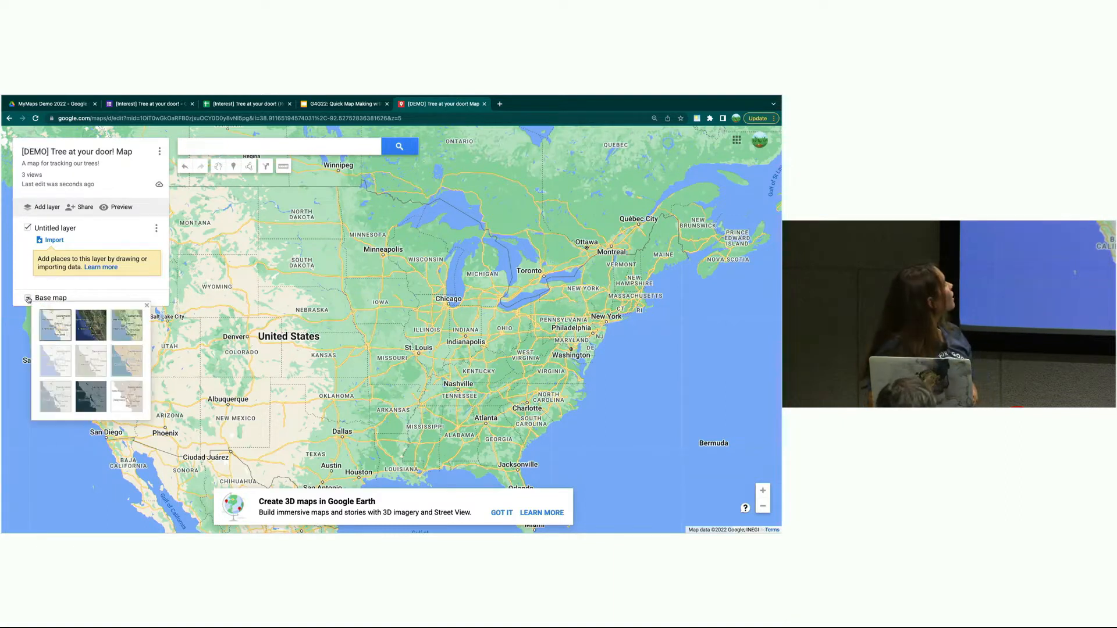
left_click(95, 335)
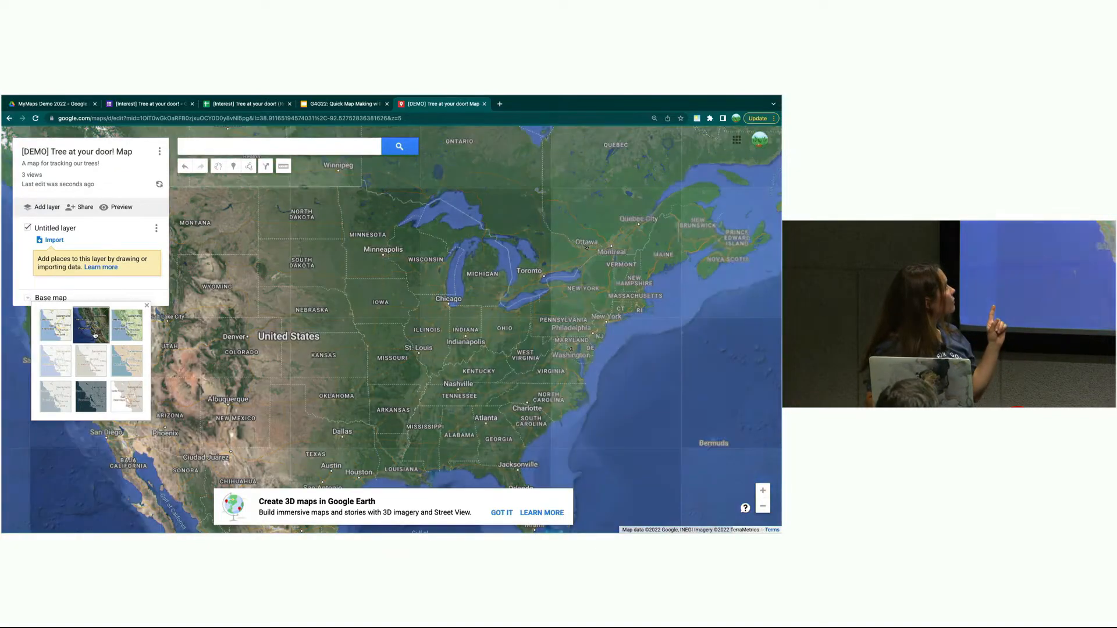
left_click(54, 327)
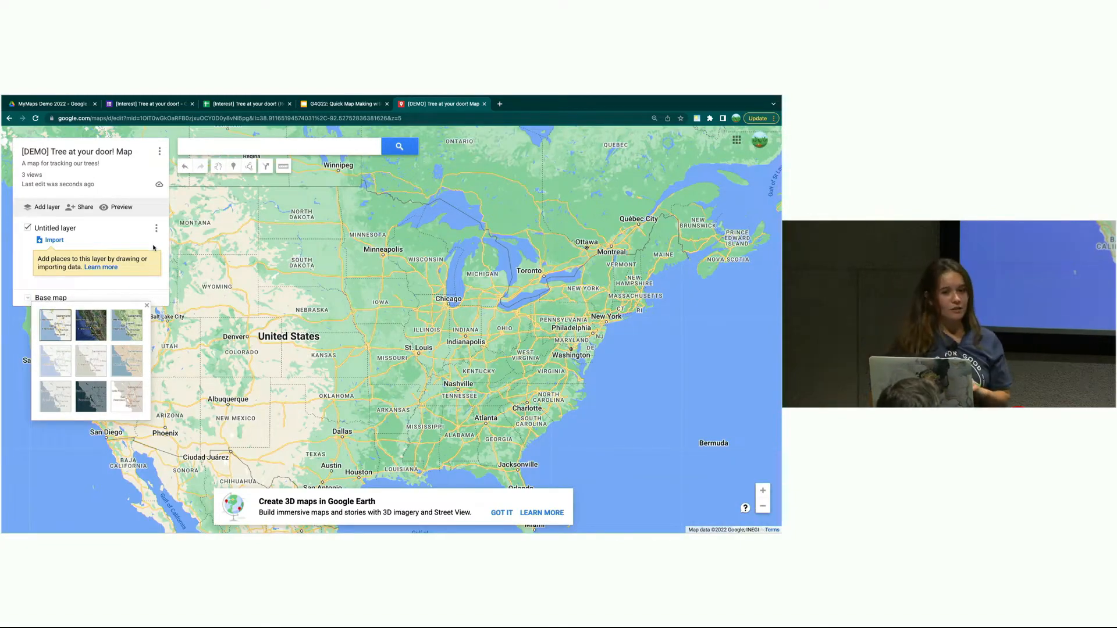
- Add 1600 Amphitheatre Parkway, Mountain View to the layer with its Google Maps details removed
left_click(245, 148)
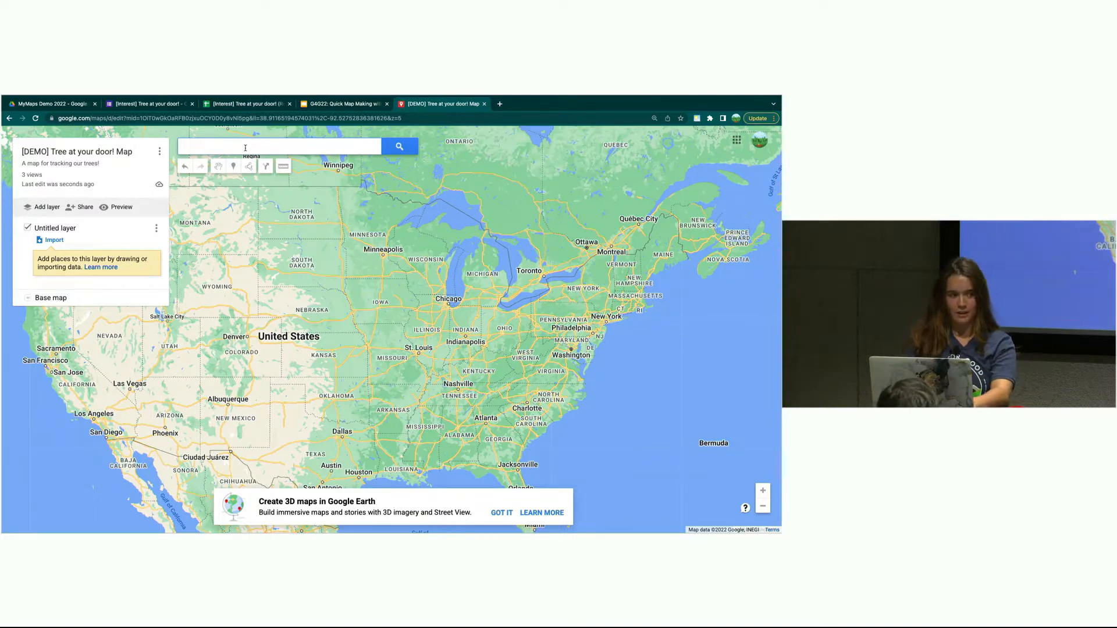
type("1600")
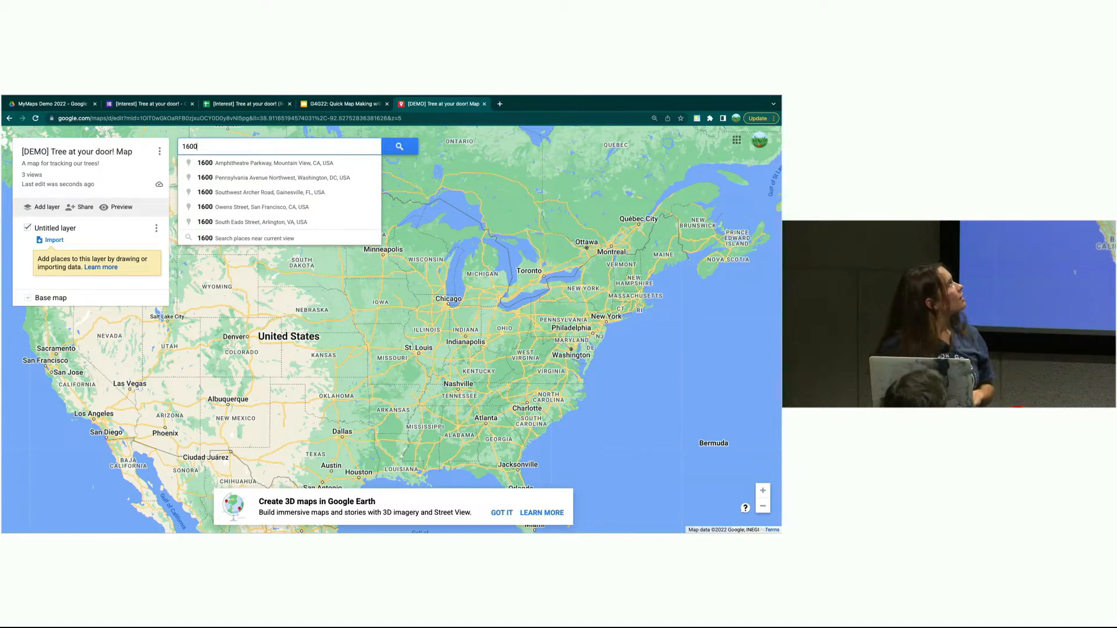
left_click(247, 165)
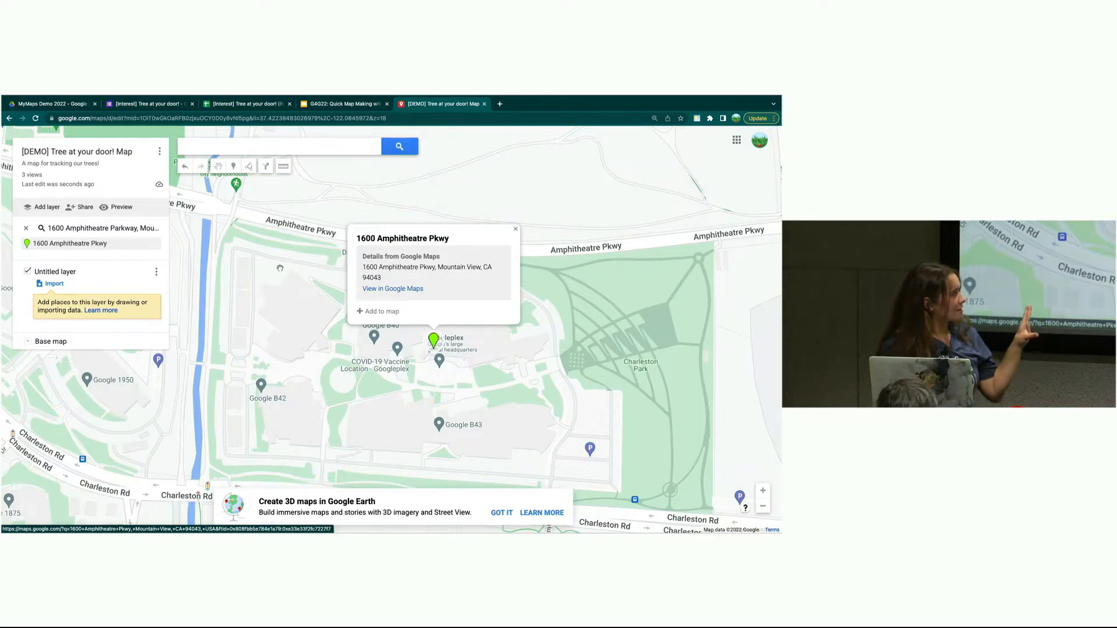
left_click(382, 312)
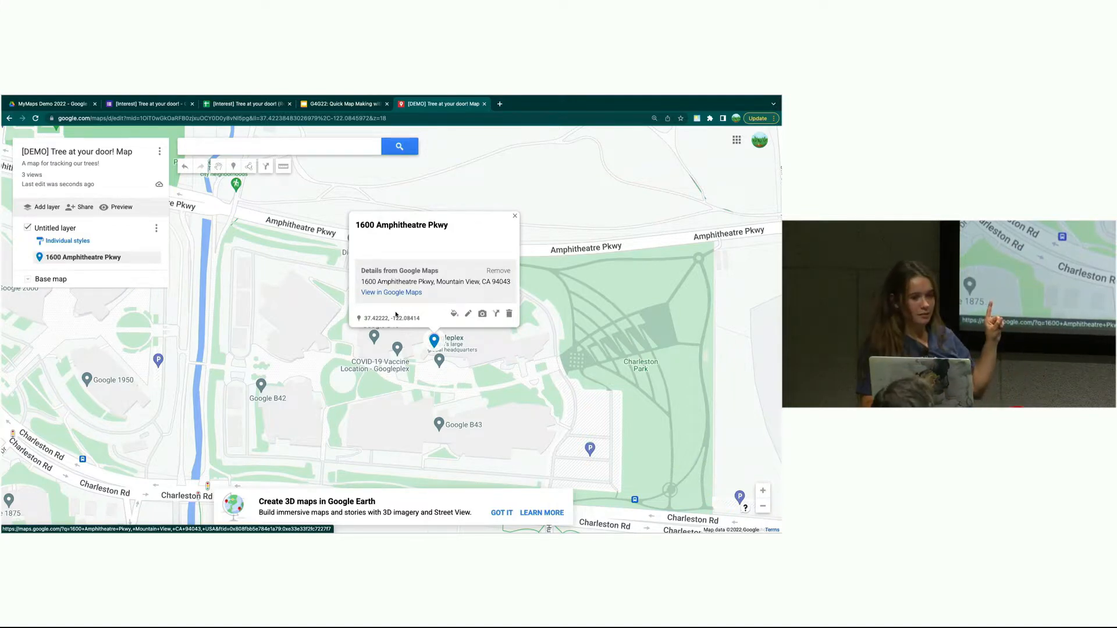
left_click(495, 273)
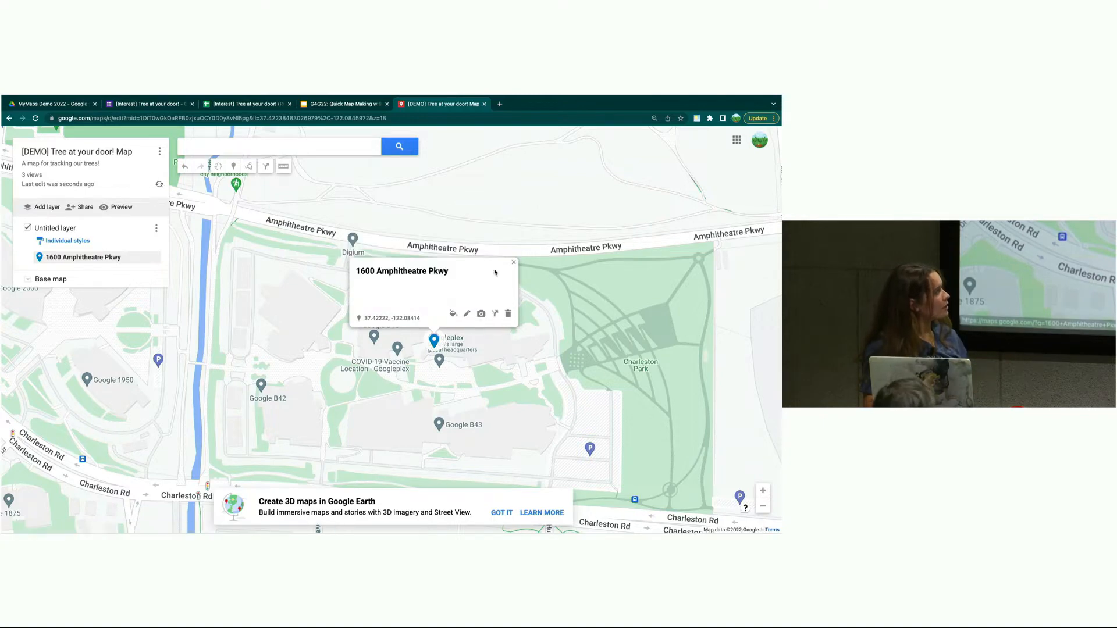
left_click(467, 312)
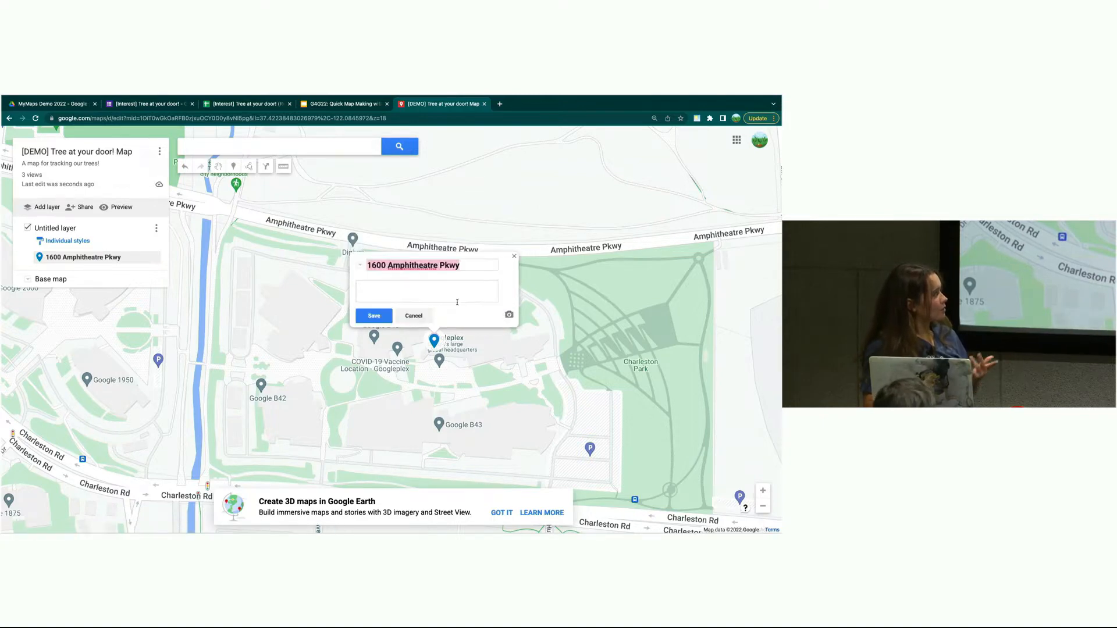
left_click(376, 314)
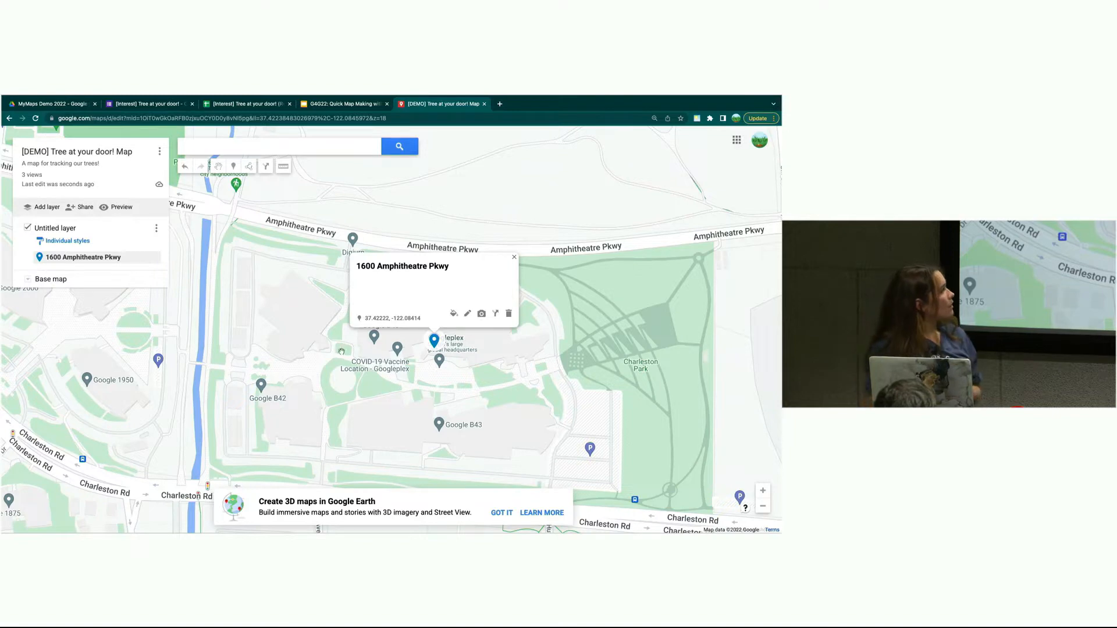
left_click_drag(640, 286, 502, 334)
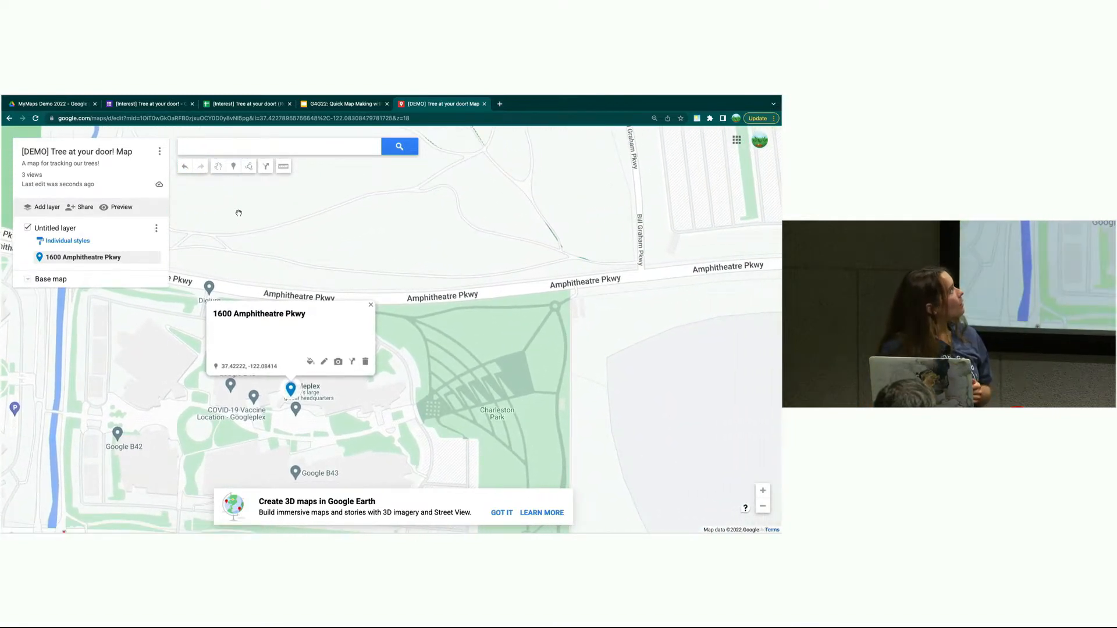
- Drop a marker at Charleston Park's northern edge and name it 'Planted a tree'
left_click(234, 168)
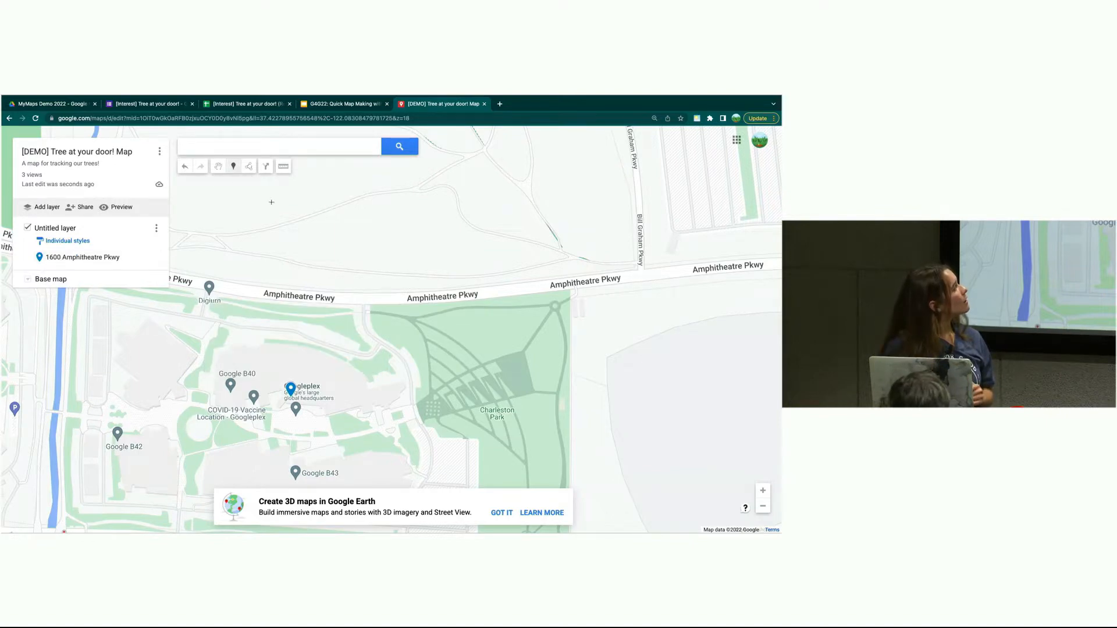
left_click(534, 315)
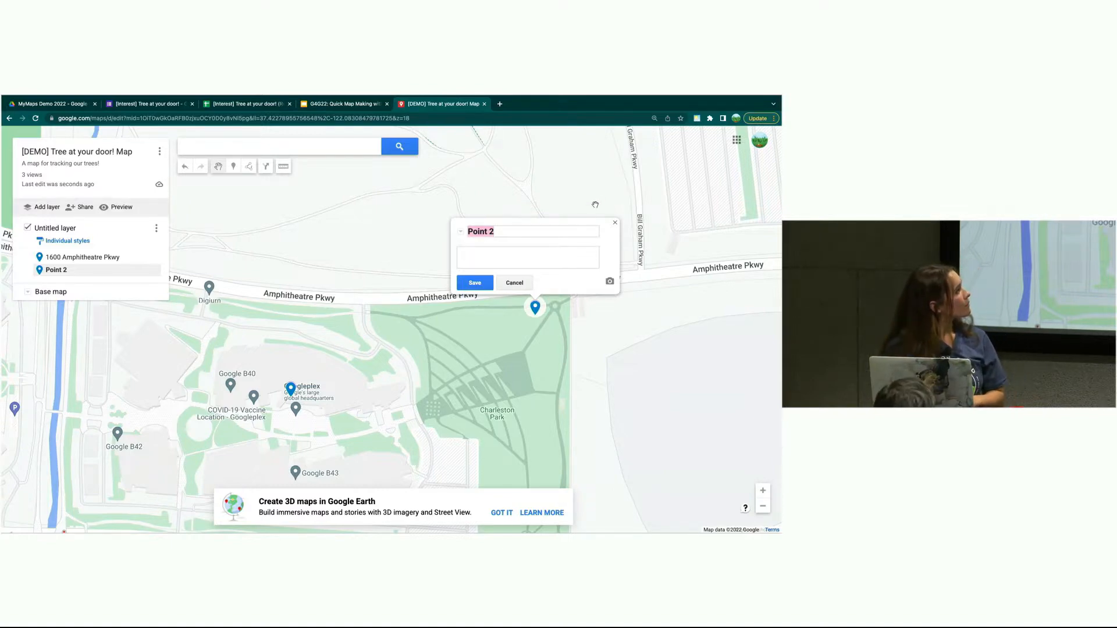
type("Pl")
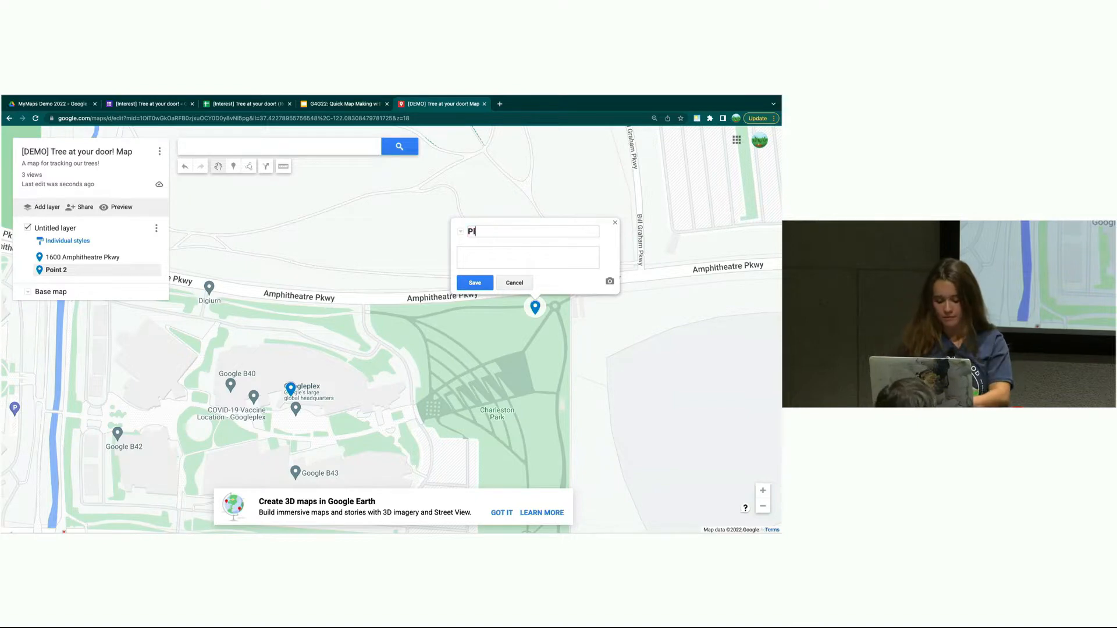
type("anted a tree")
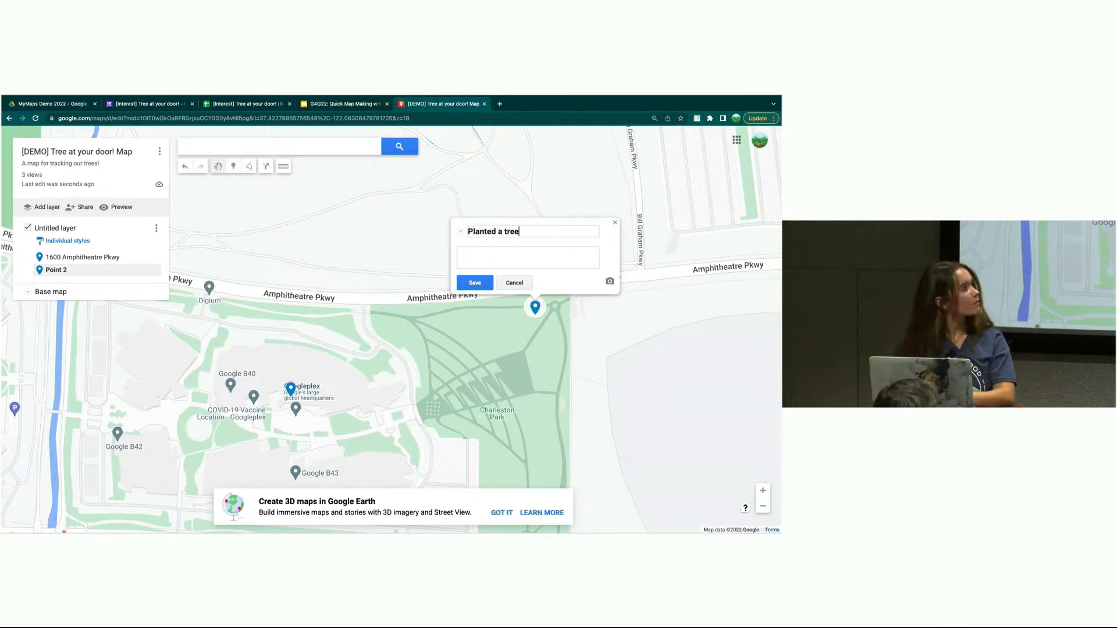
left_click(473, 283)
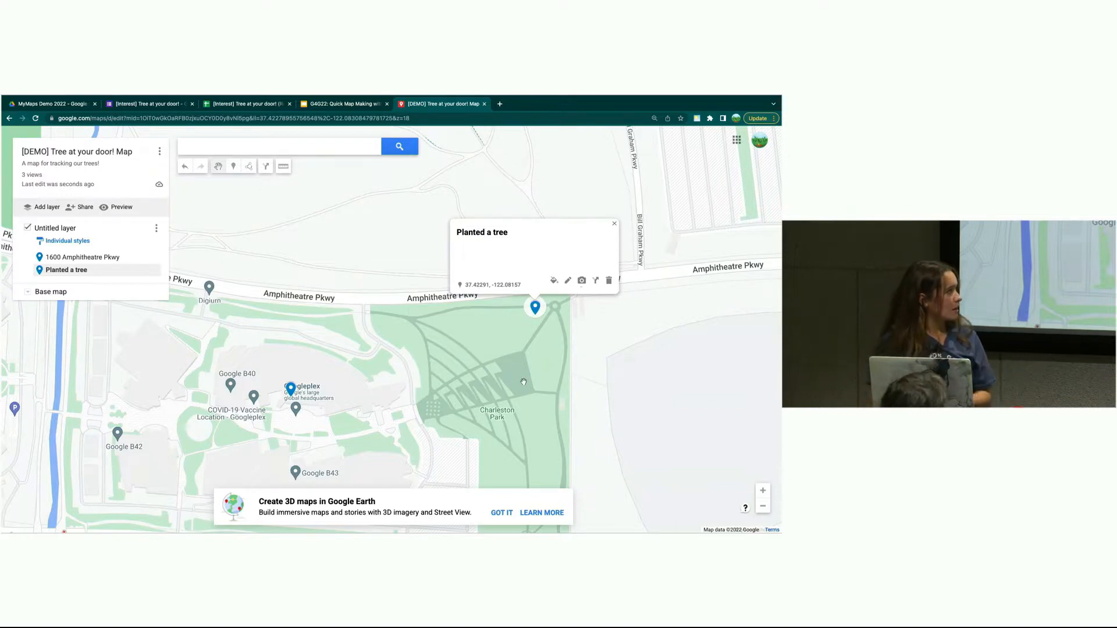
scroll(523, 382, "down", 2)
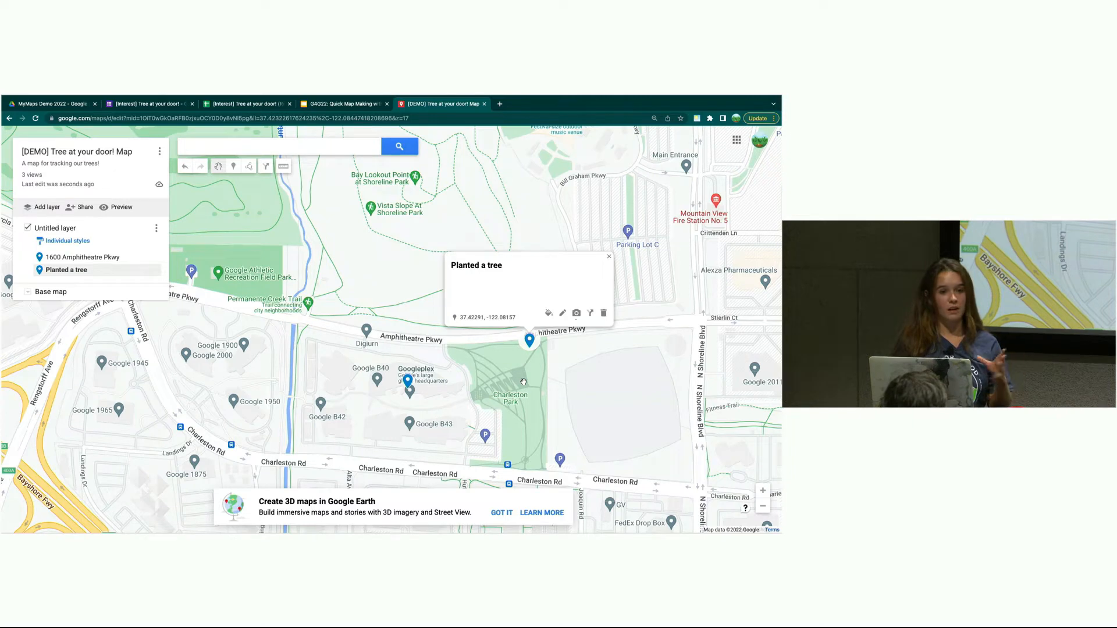
left_click_drag(618, 408, 459, 406)
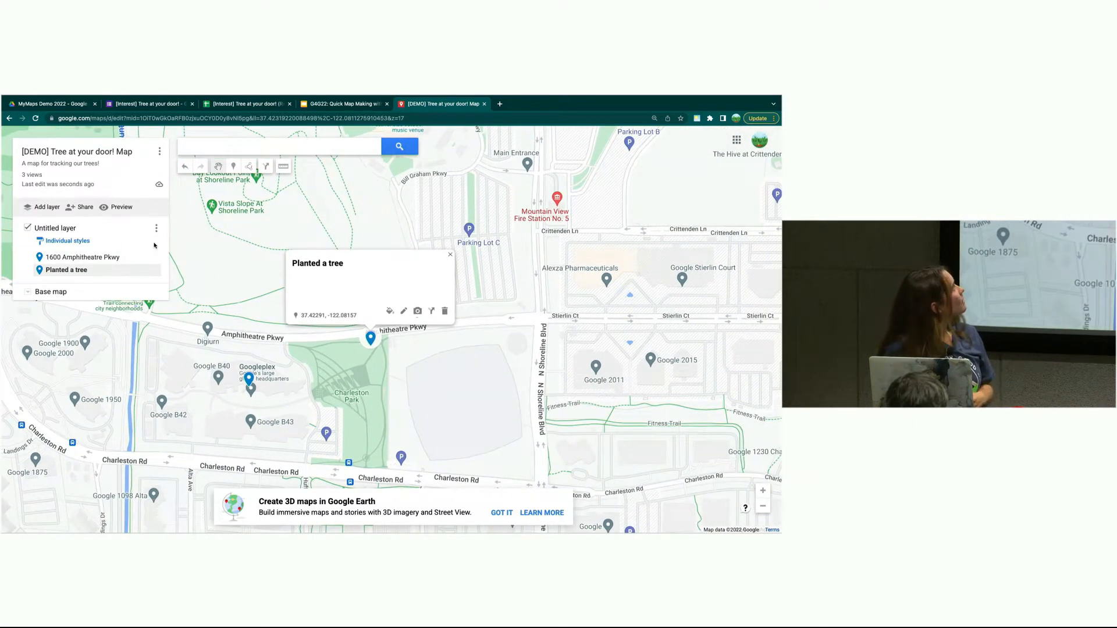
- Draw a line 'Street of interest' along N Shoreline Blvd from Stierlin Ct to Charleston Rd
left_click(250, 169)
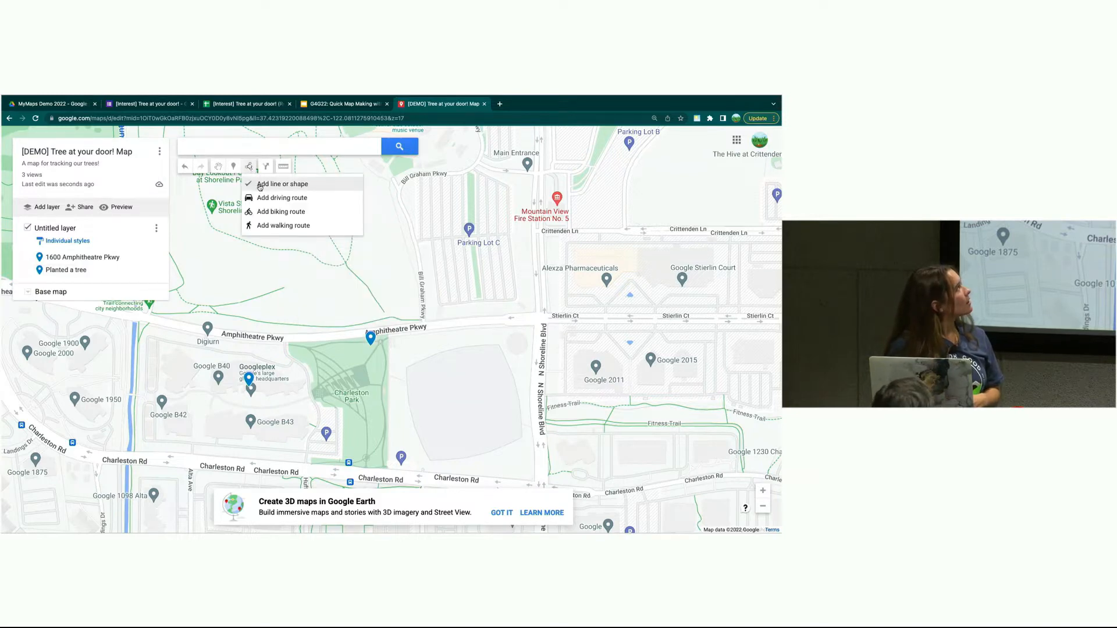
left_click(259, 185)
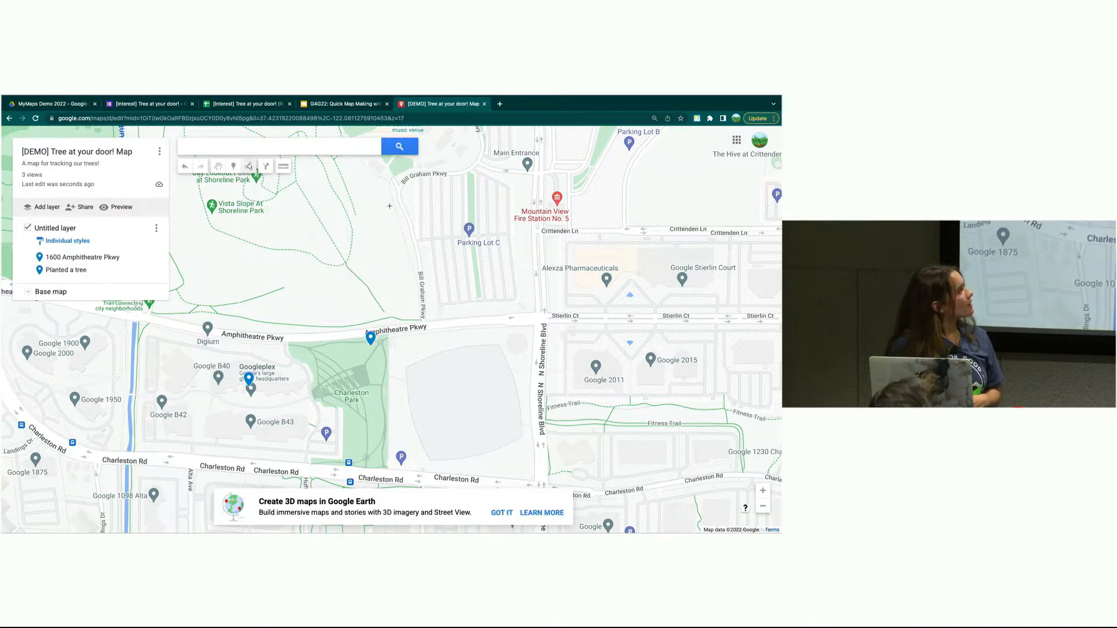
left_click(540, 316)
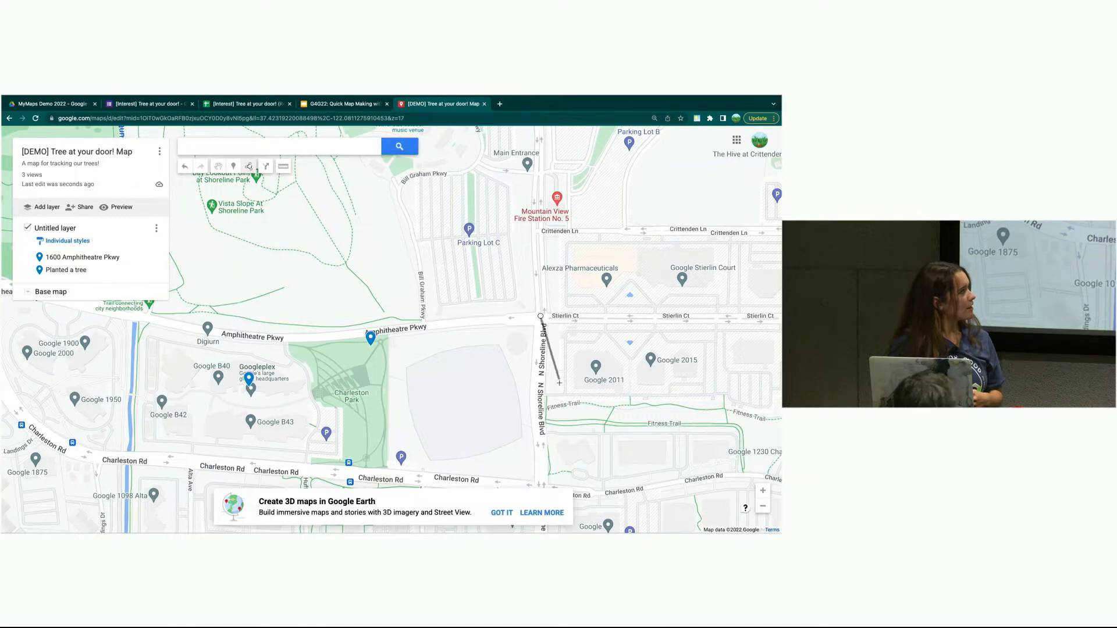
left_click(541, 435)
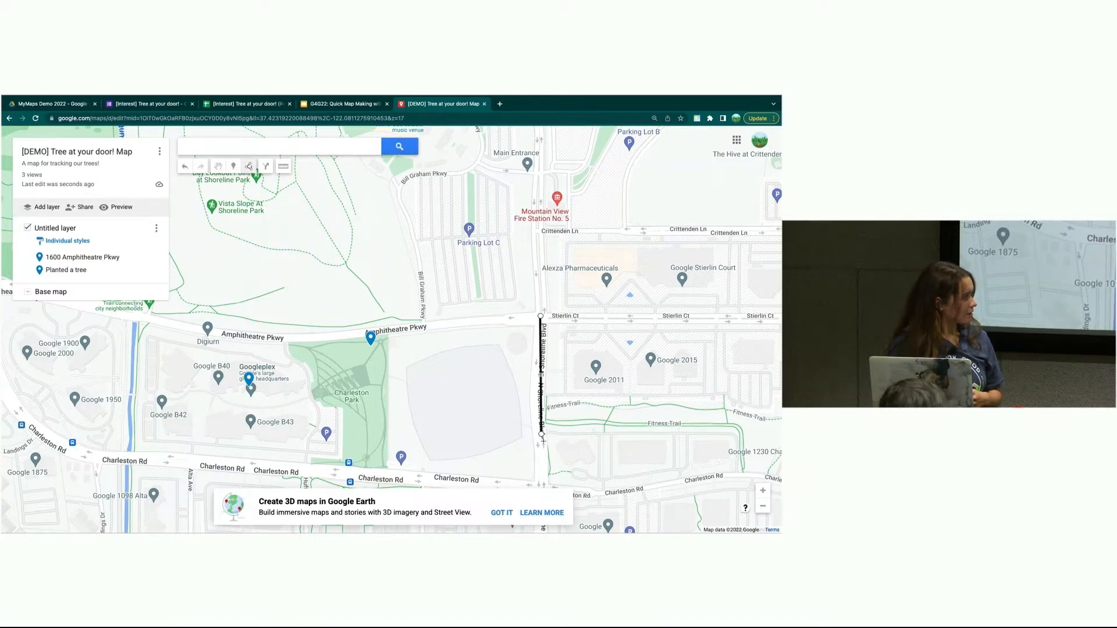
left_click(543, 487)
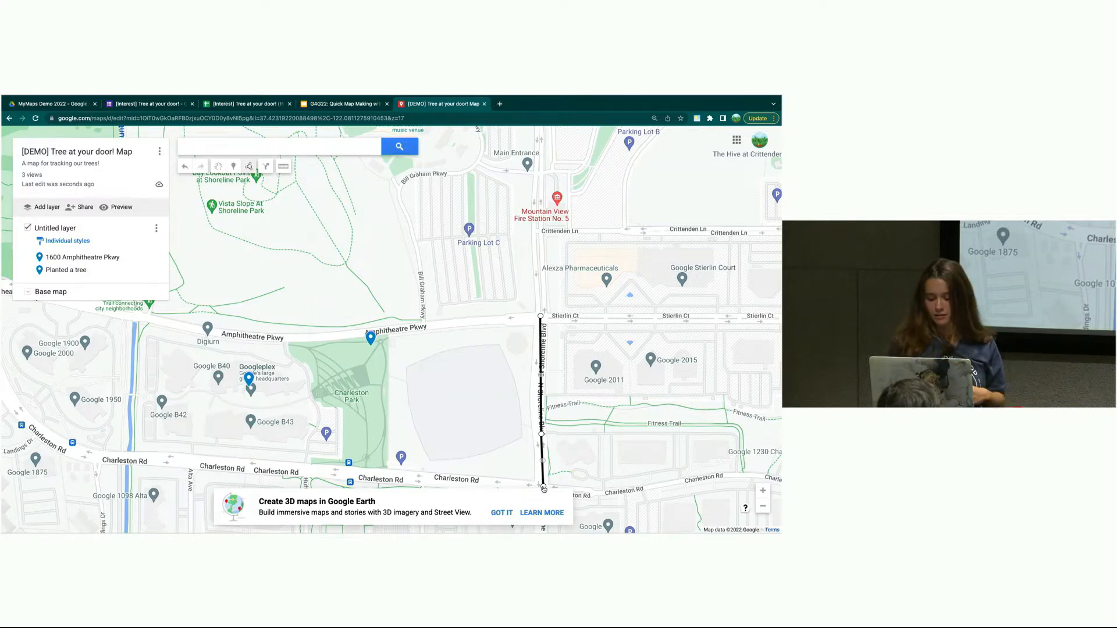
left_click(544, 487)
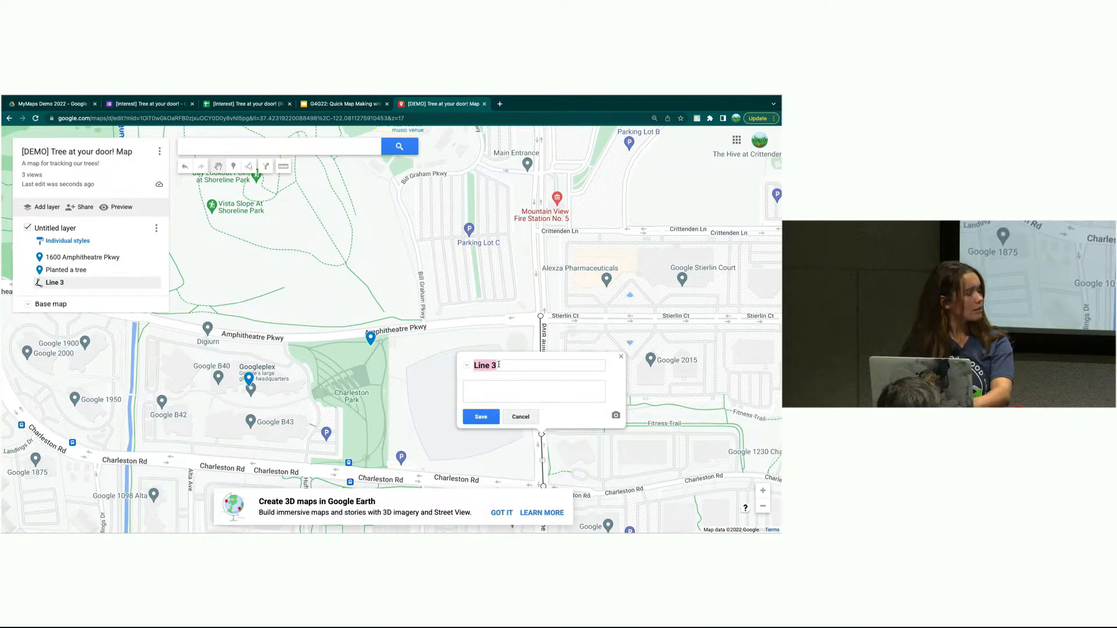
type("Street of interest")
left_click(474, 419)
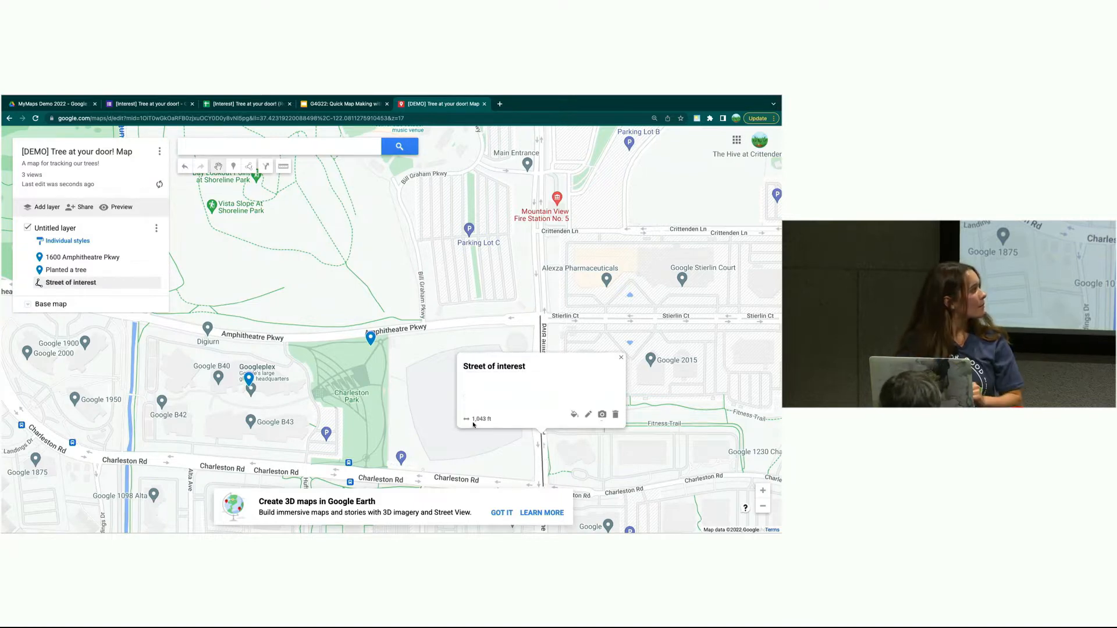
left_click_drag(588, 460, 442, 456)
scroll(442, 456, "down", 3)
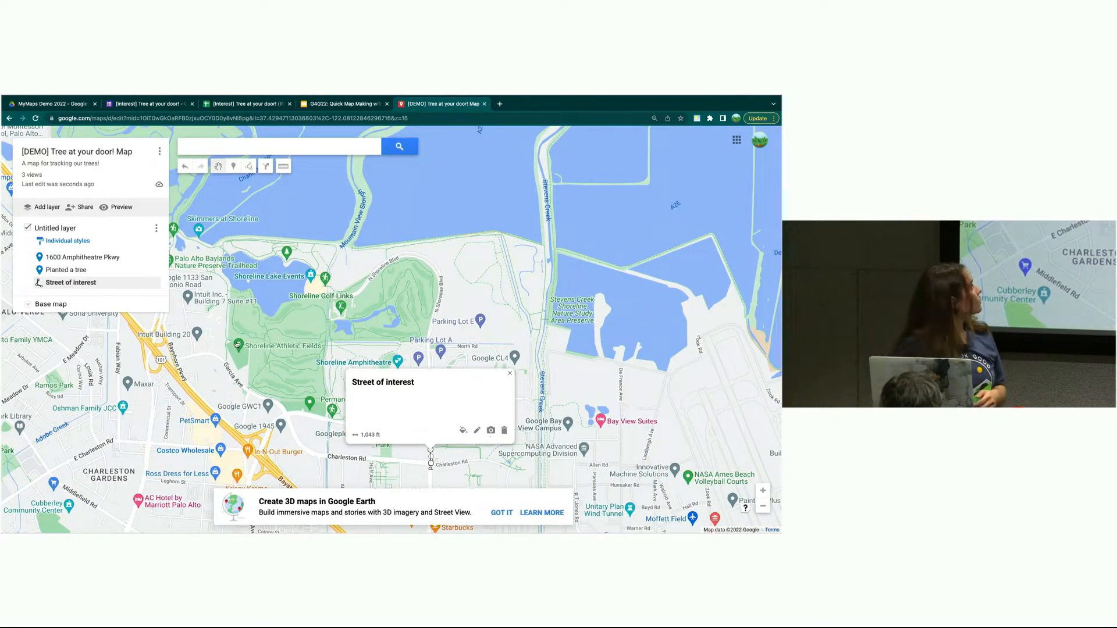
left_click(249, 167)
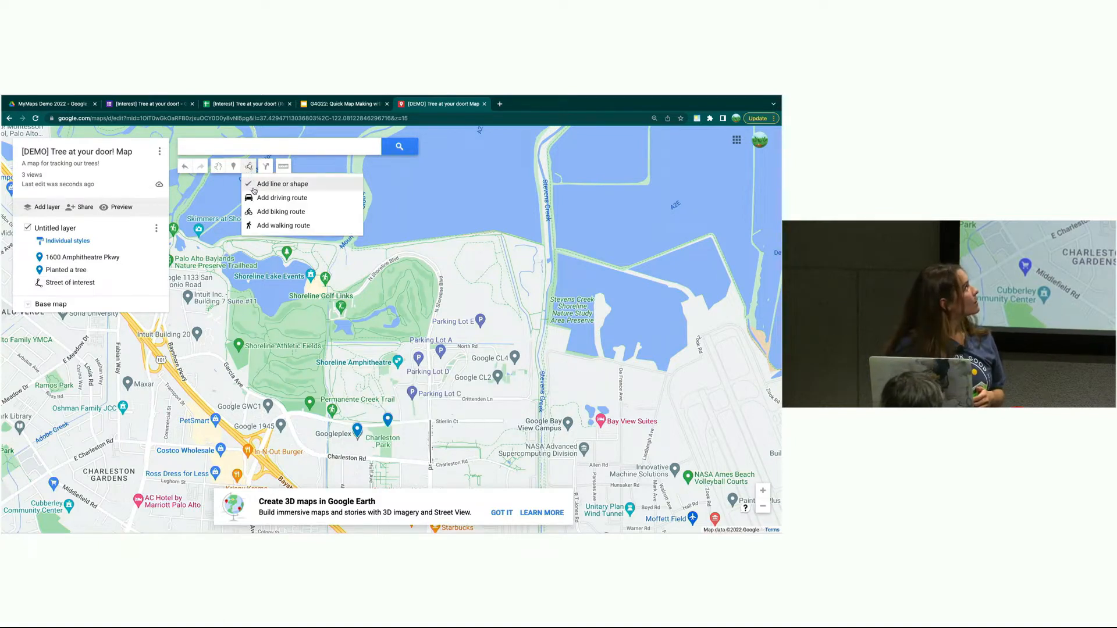
- Trace a closed shape from Googleplex along Charleston Rd around the Charleston Park block
left_click(252, 185)
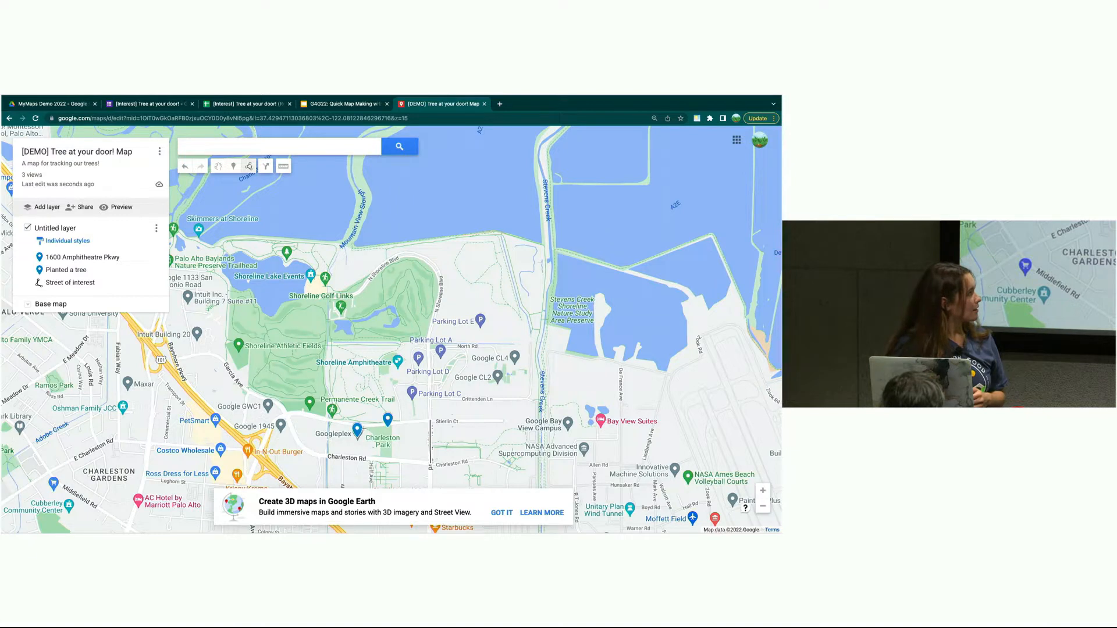
left_click(327, 423)
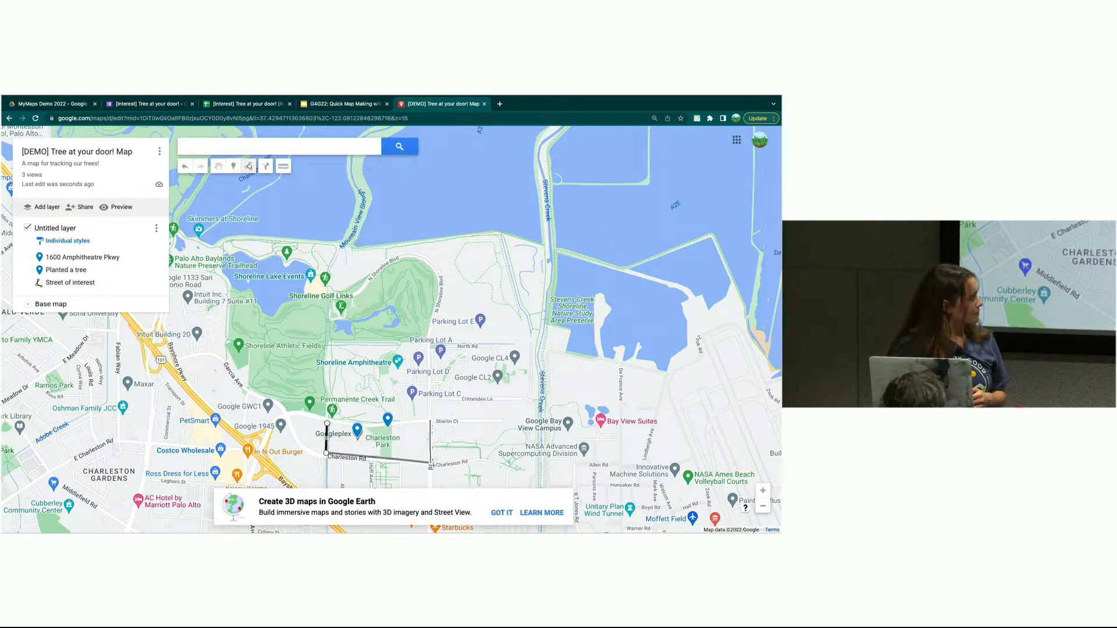
left_click(423, 461)
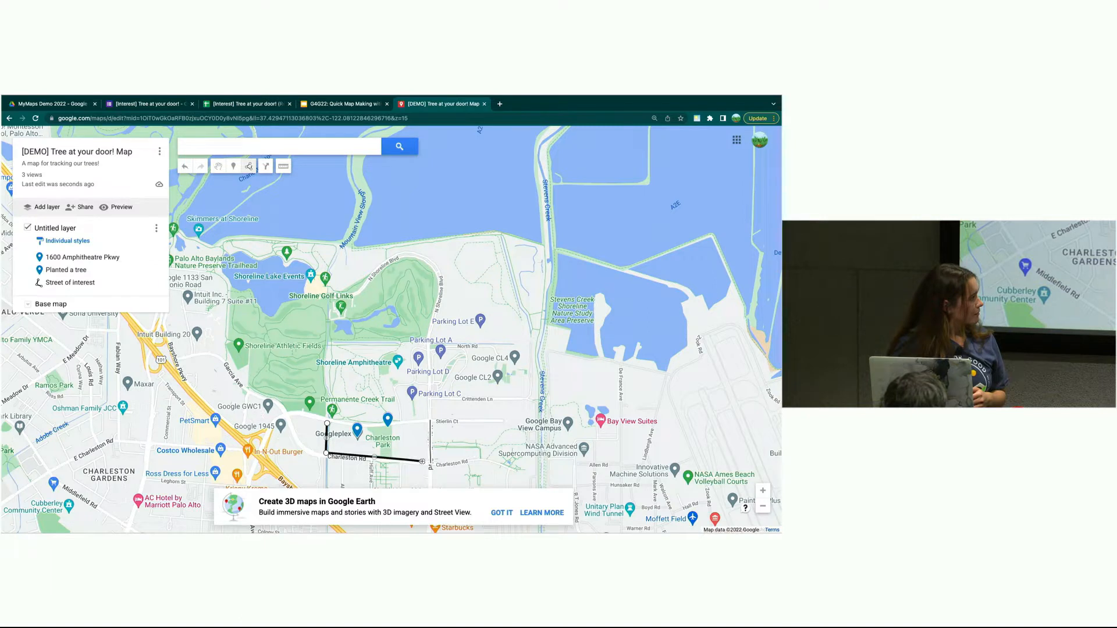
left_click(421, 419)
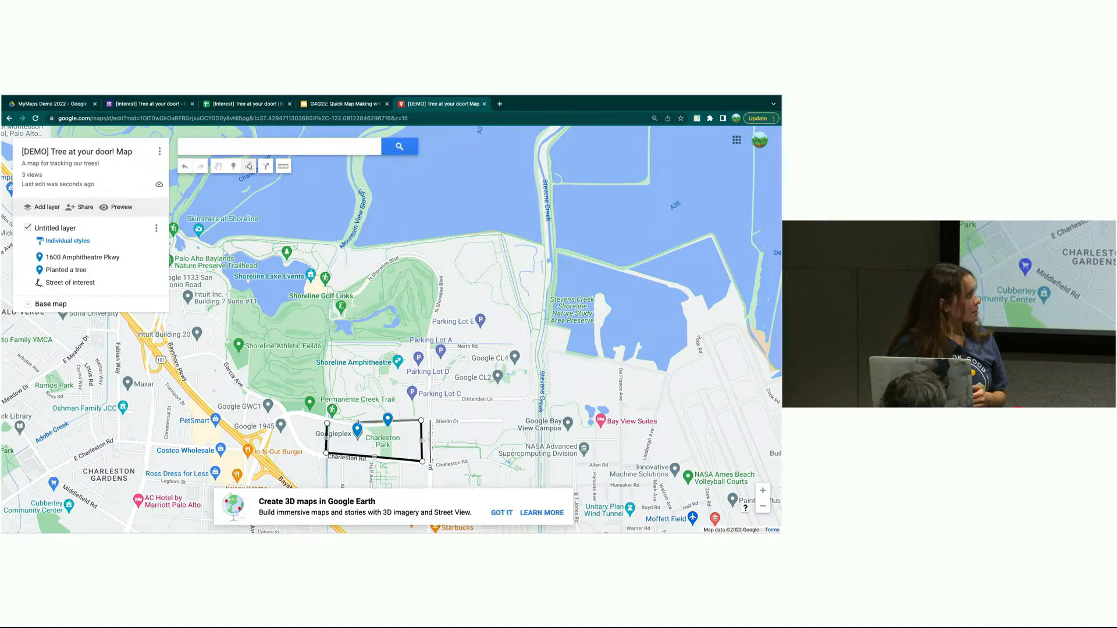
left_click(328, 424)
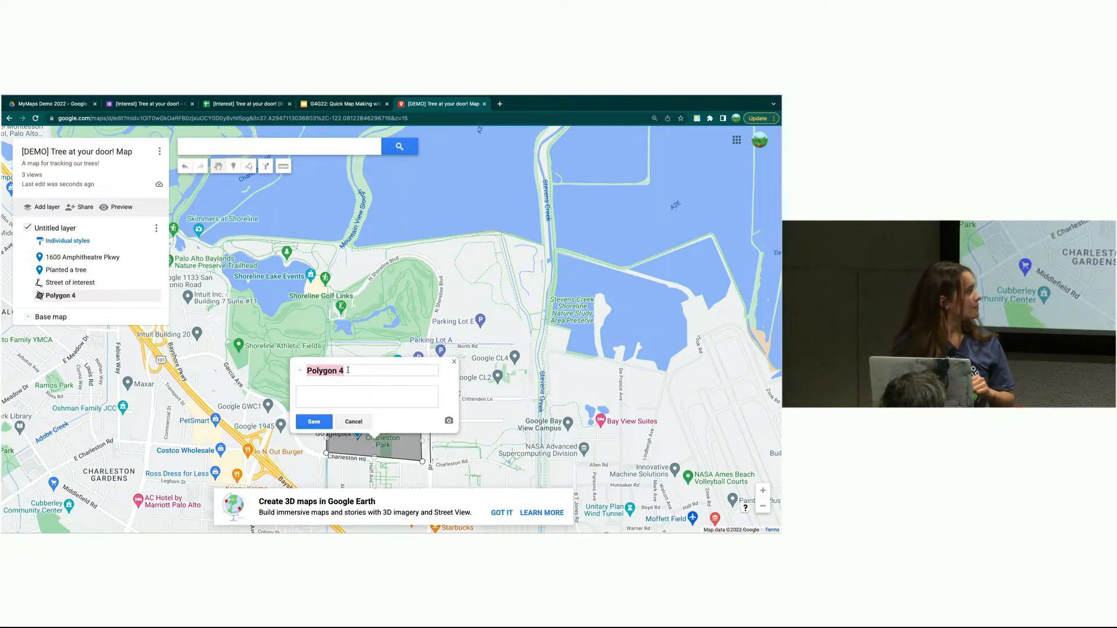
- Name the new polygon 'area of interest' and save it
type("area o")
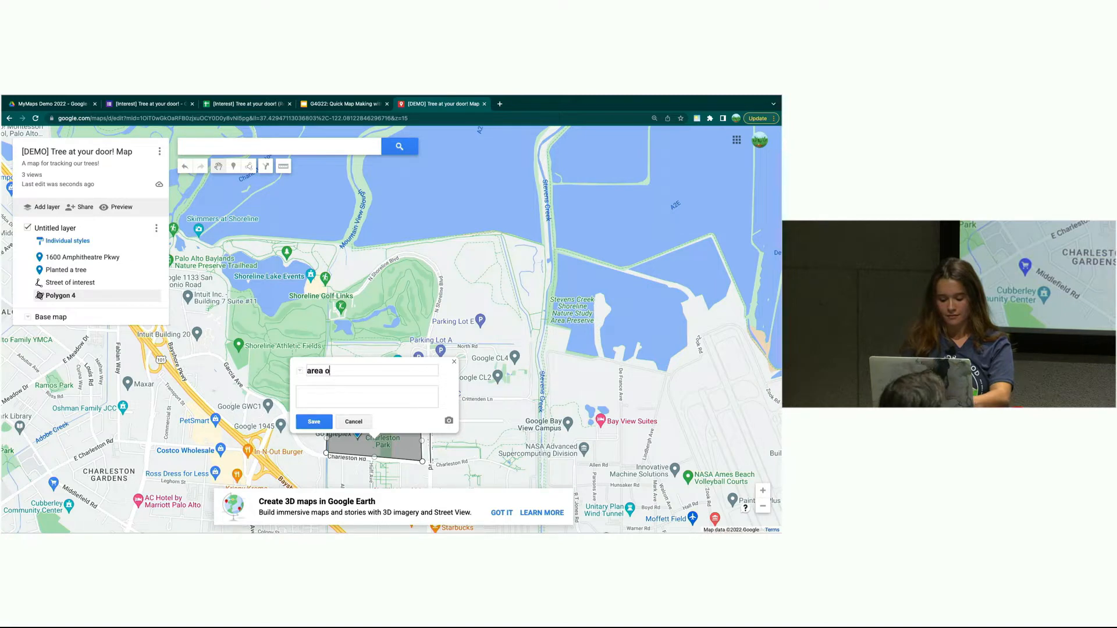
type("f interest")
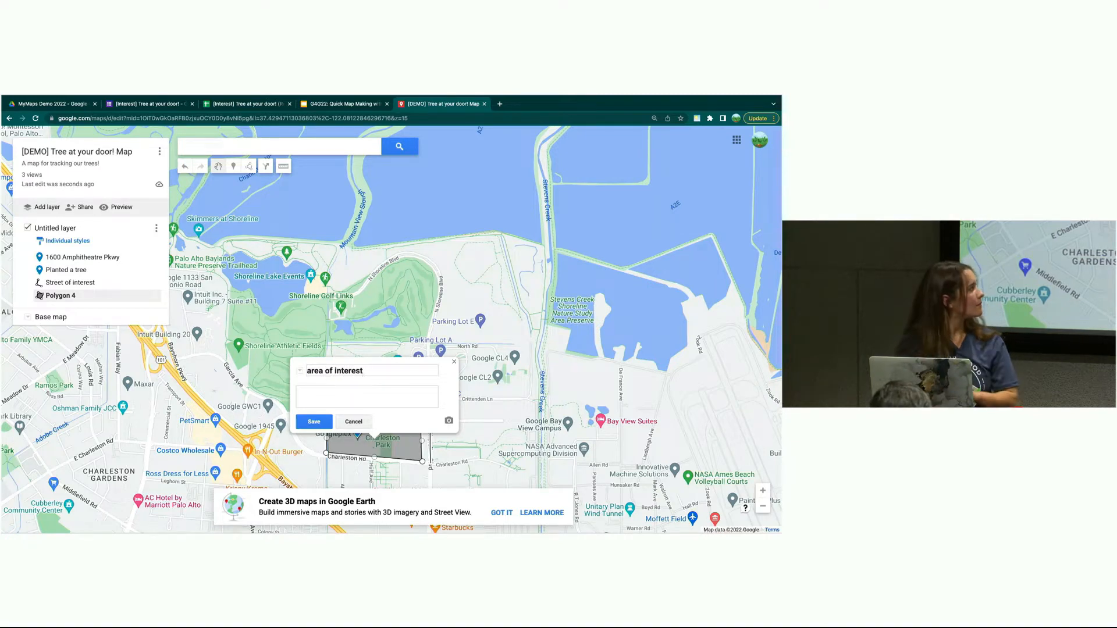
left_click(314, 421)
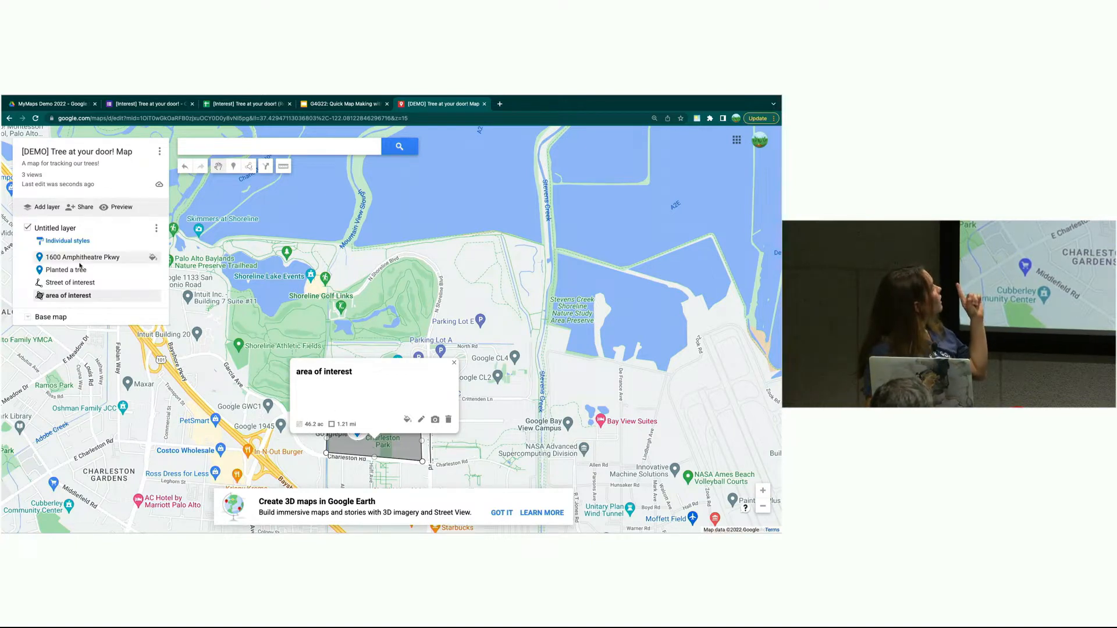
left_click(156, 228)
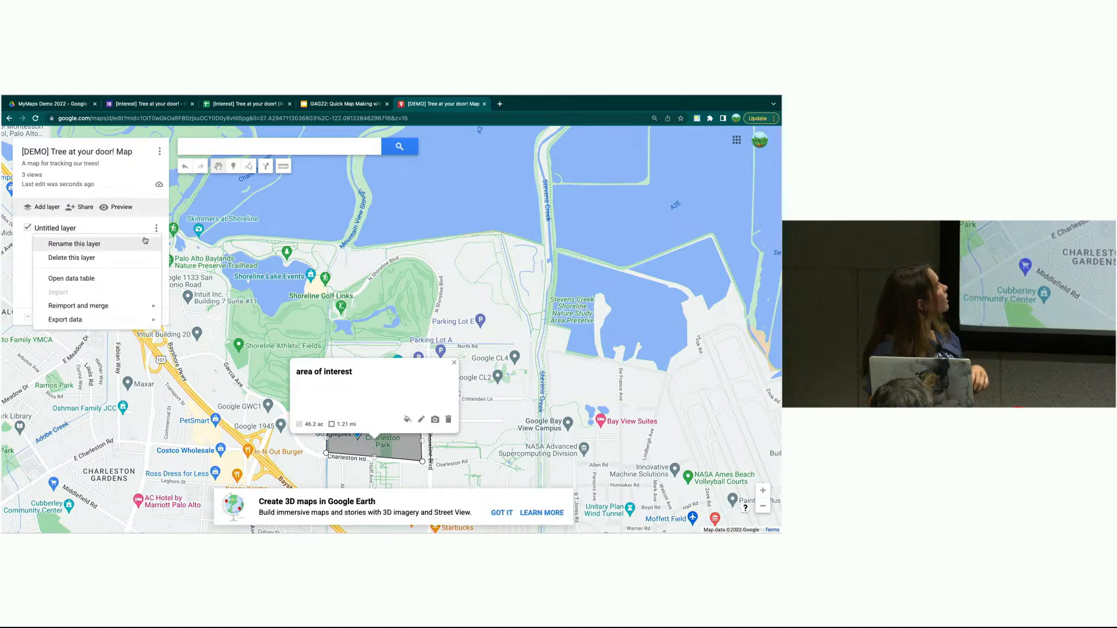
- Rename the Untitled layer to 'Field work'
left_click(136, 242)
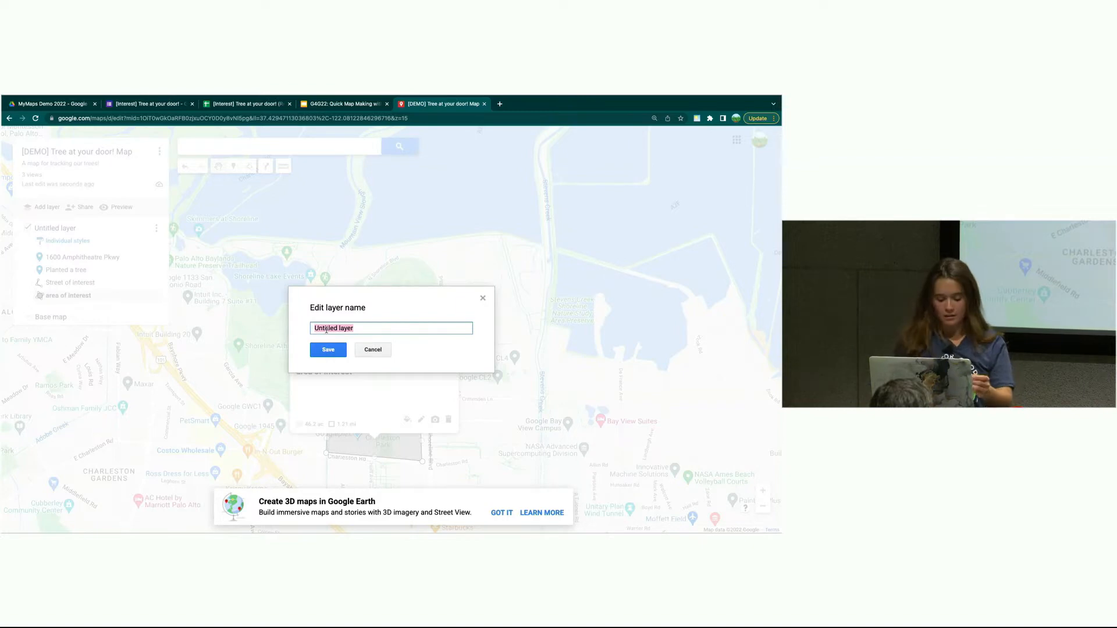
type("Field work")
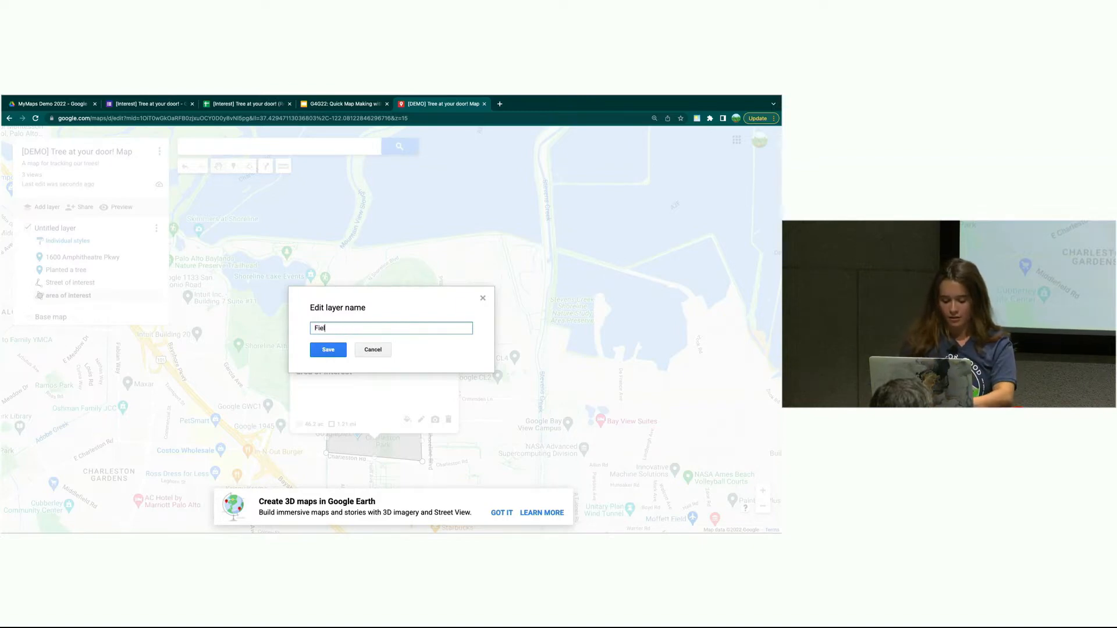
left_click(320, 351)
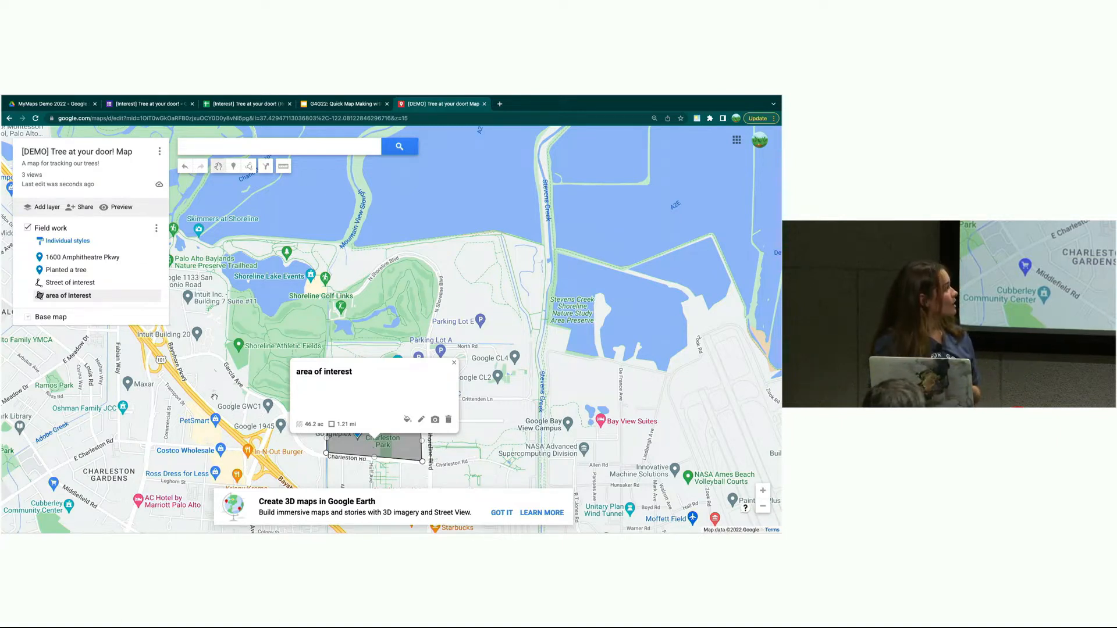
left_click(64, 257)
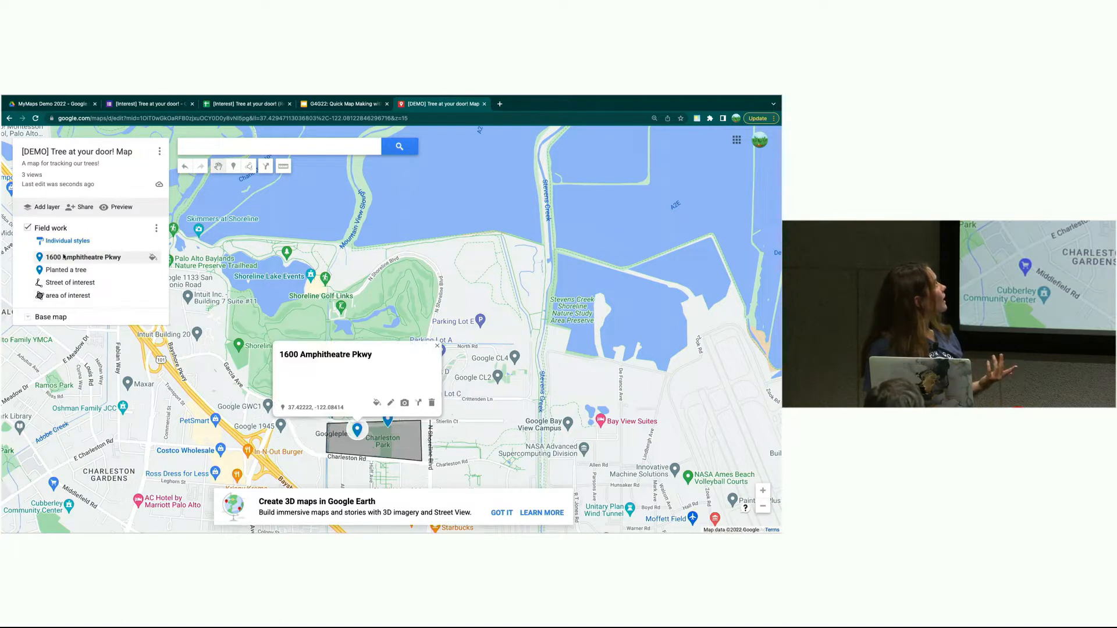
- Make the 1600 Amphitheatre Pkwy pin purple
left_click(153, 257)
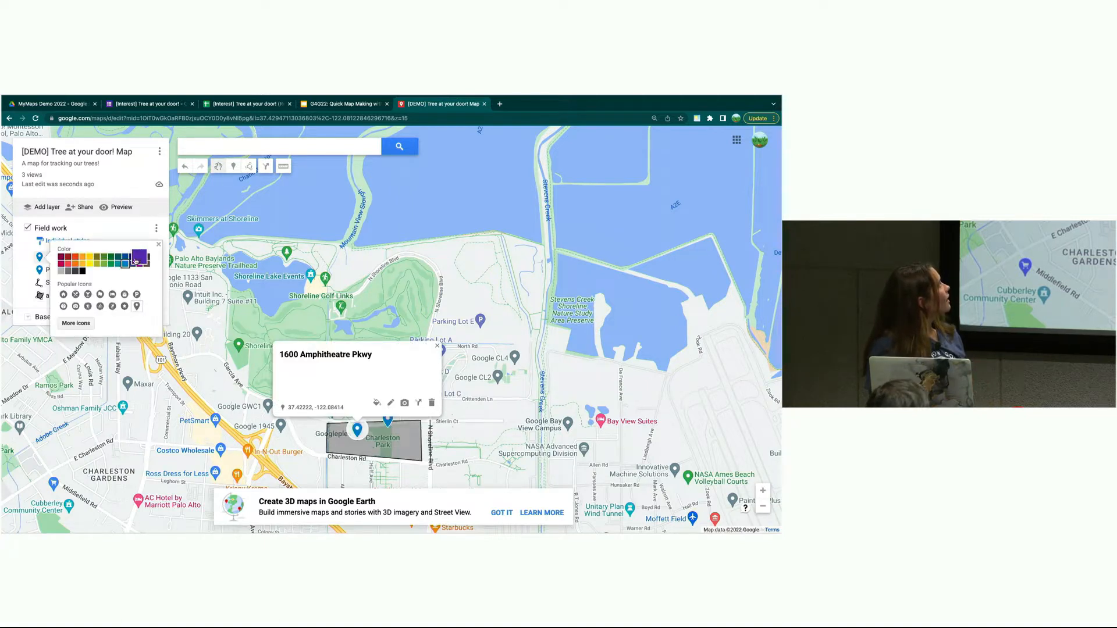
left_click(137, 260)
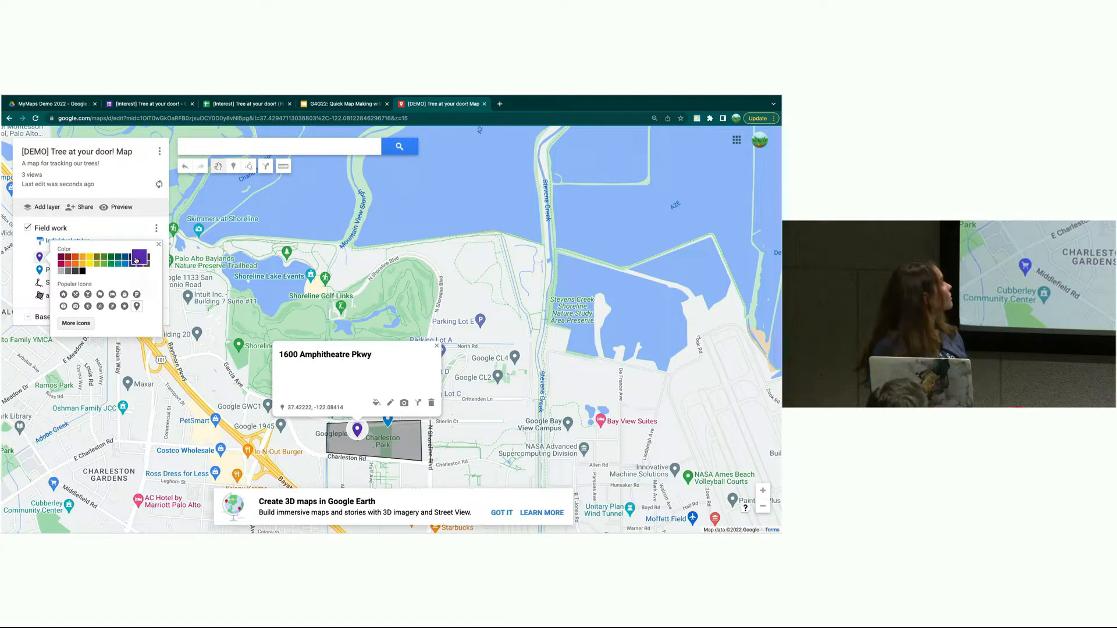
left_click(42, 271)
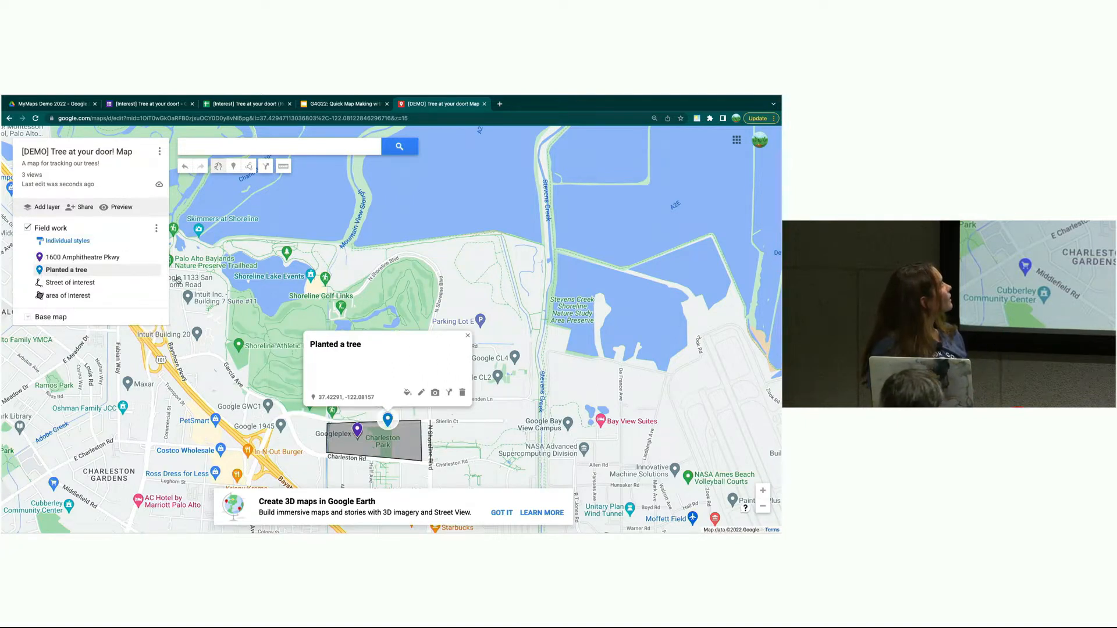
- Give the Planted a tree marker a custom evergreen tree icon from the MyMaps Demo 2022 Drive folder
left_click(152, 270)
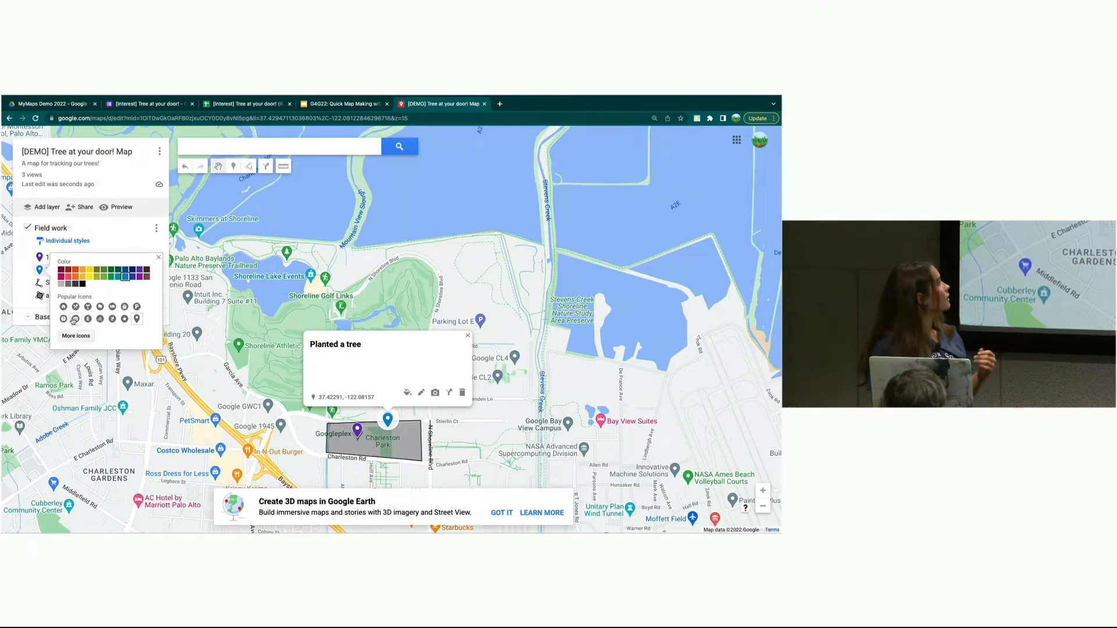
left_click(77, 336)
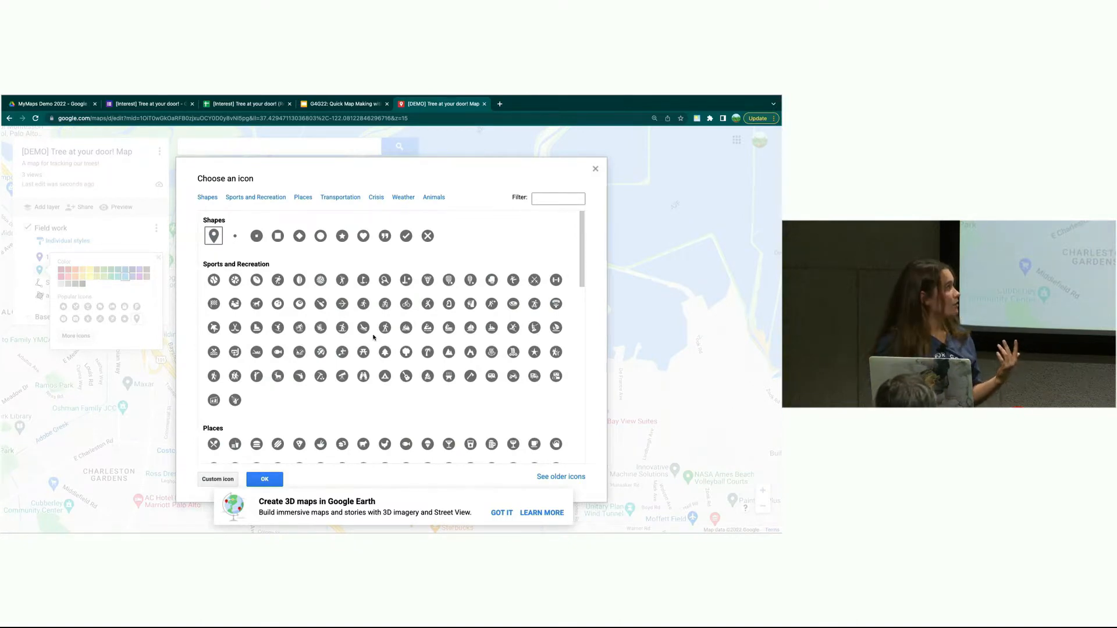
scroll(373, 337, "down", 4)
scroll(373, 337, "down", 5)
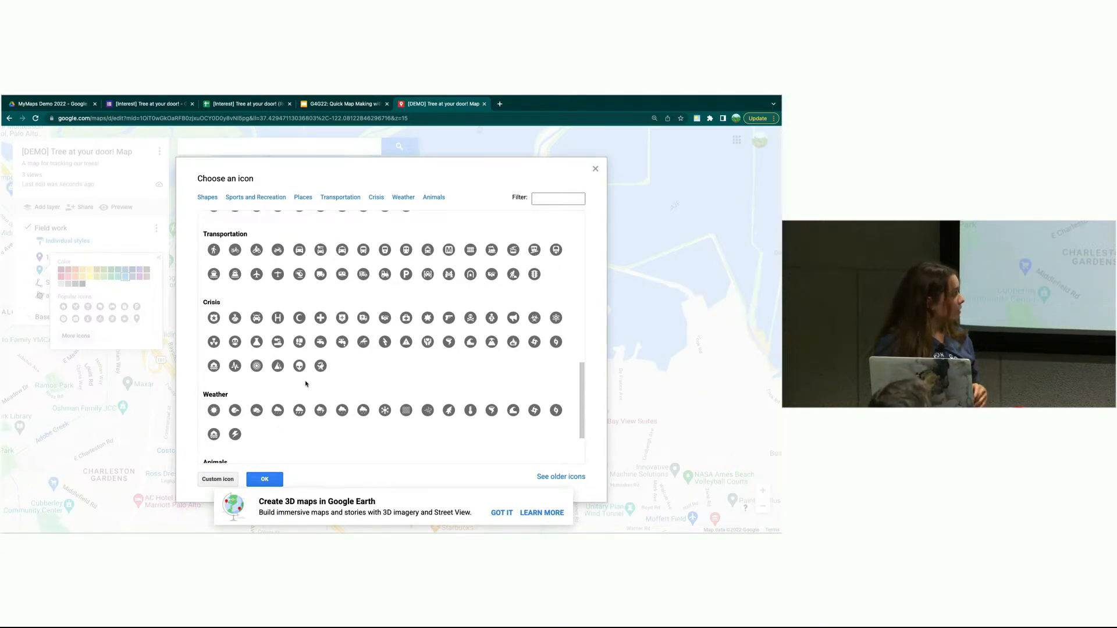
left_click(227, 483)
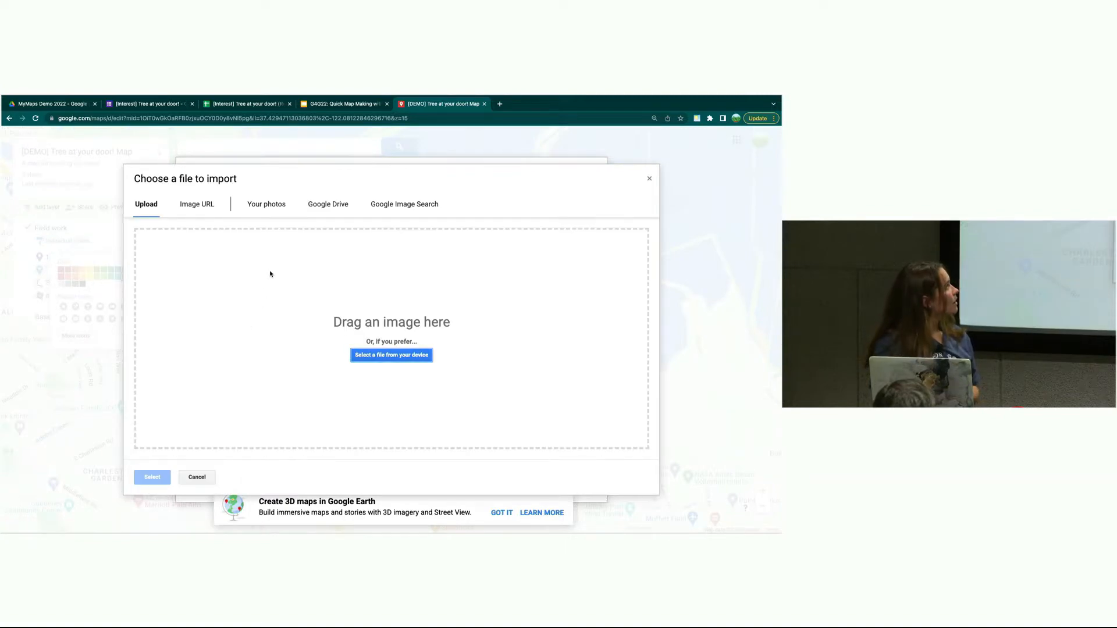
left_click(317, 212)
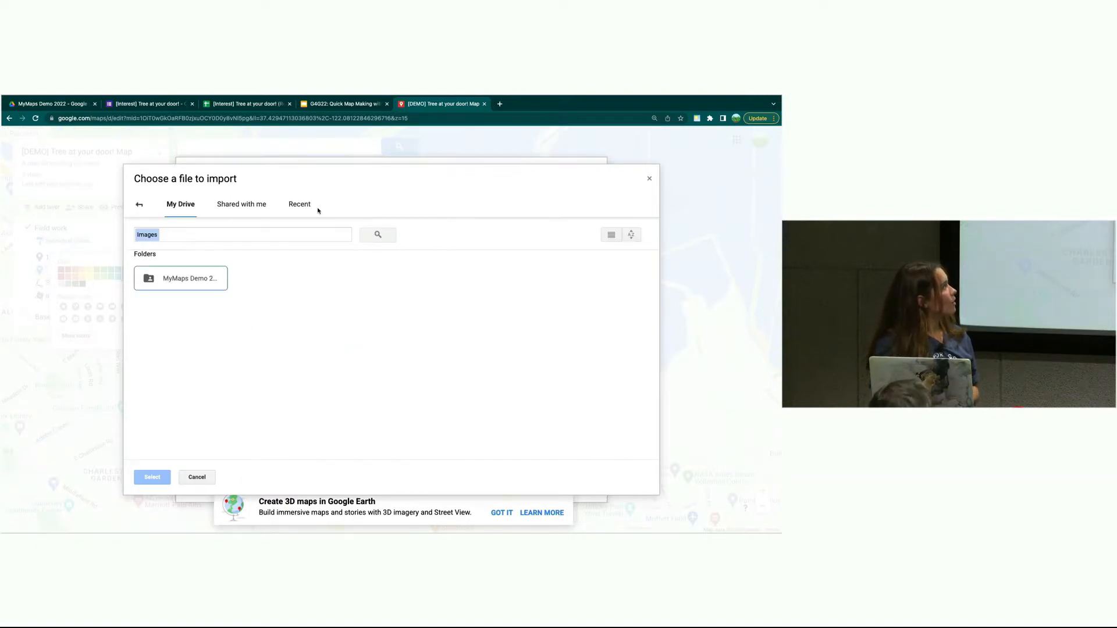
double_click(198, 279)
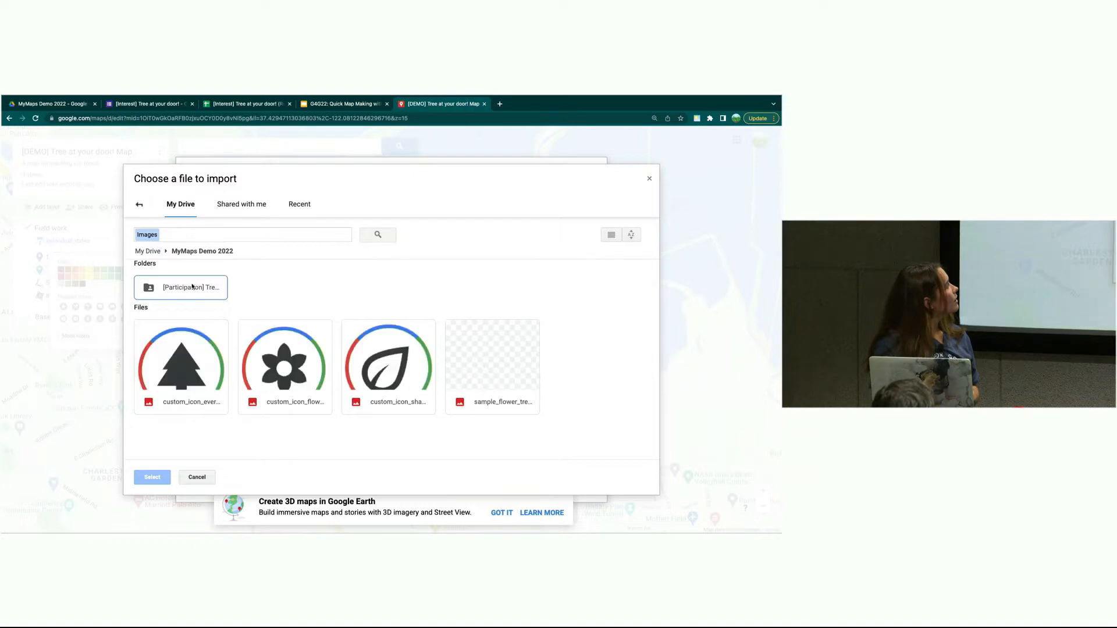
left_click(185, 344)
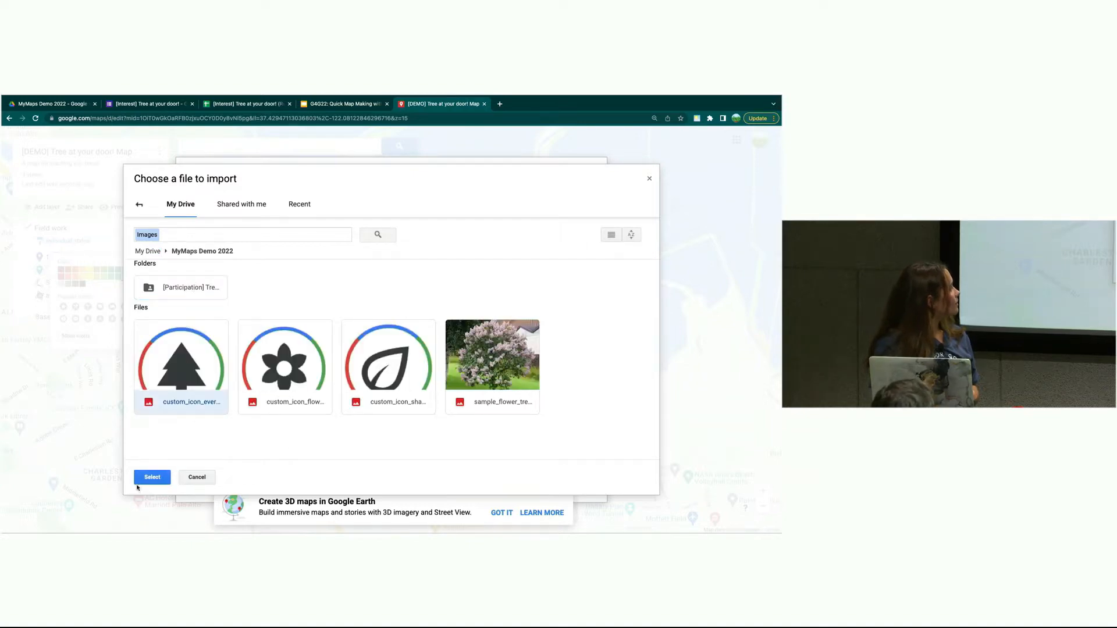
left_click(144, 475)
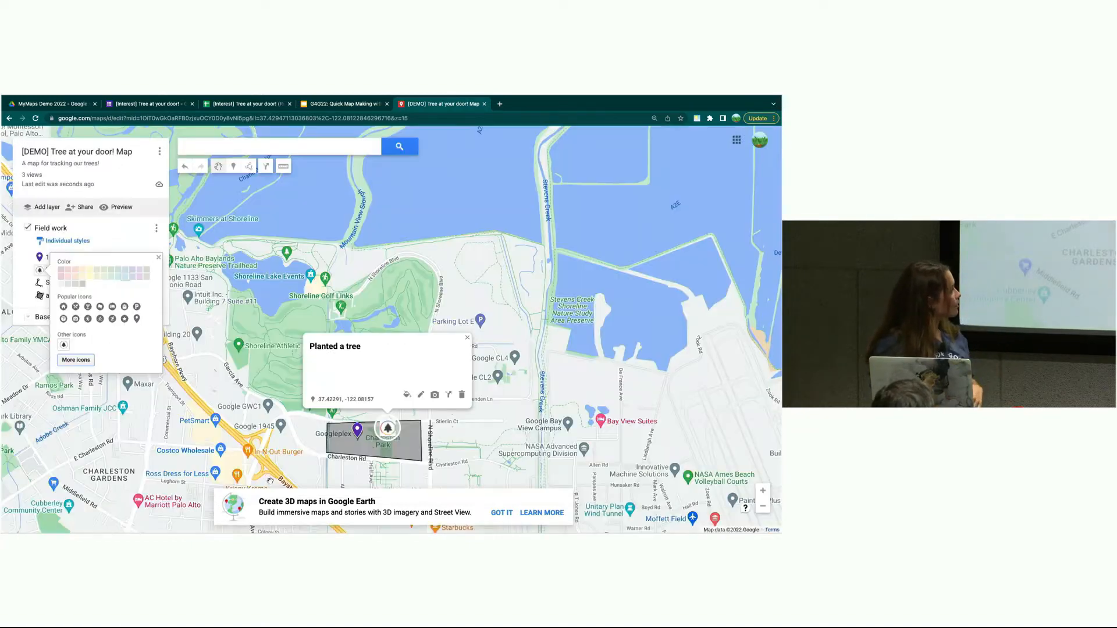
left_click(264, 478)
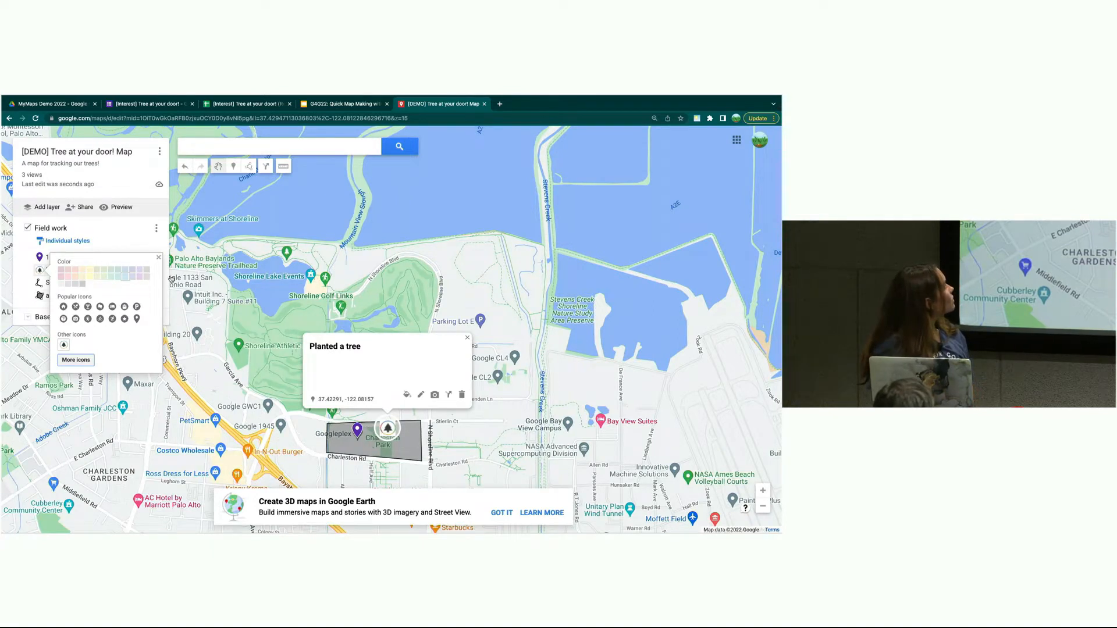
left_click(159, 259)
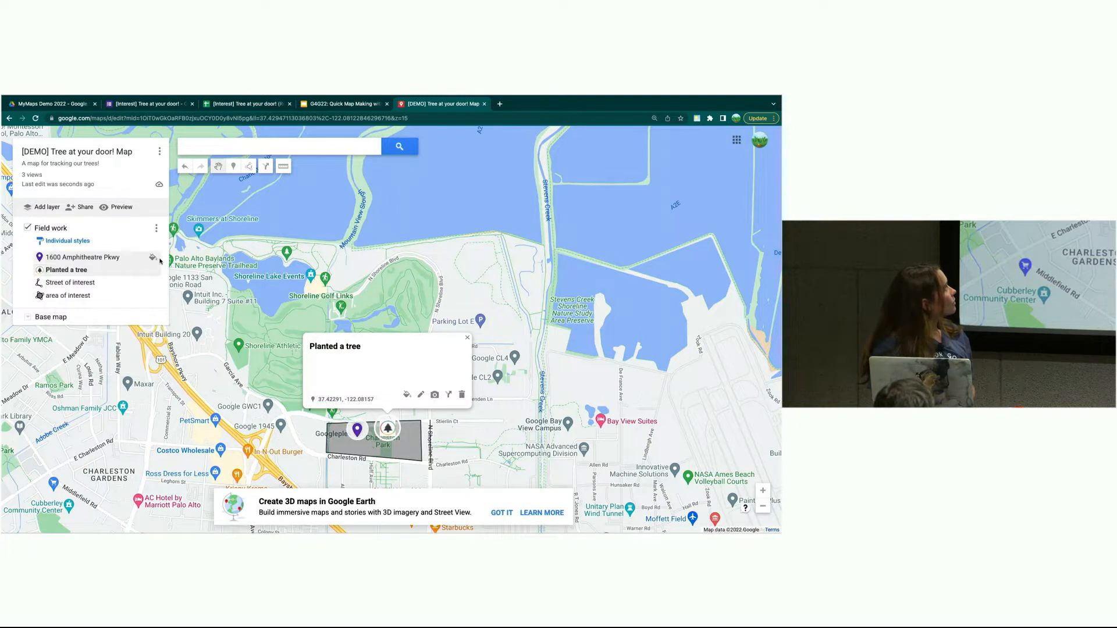
- Make the Street of interest line much thicker and colour it light green
left_click(97, 282)
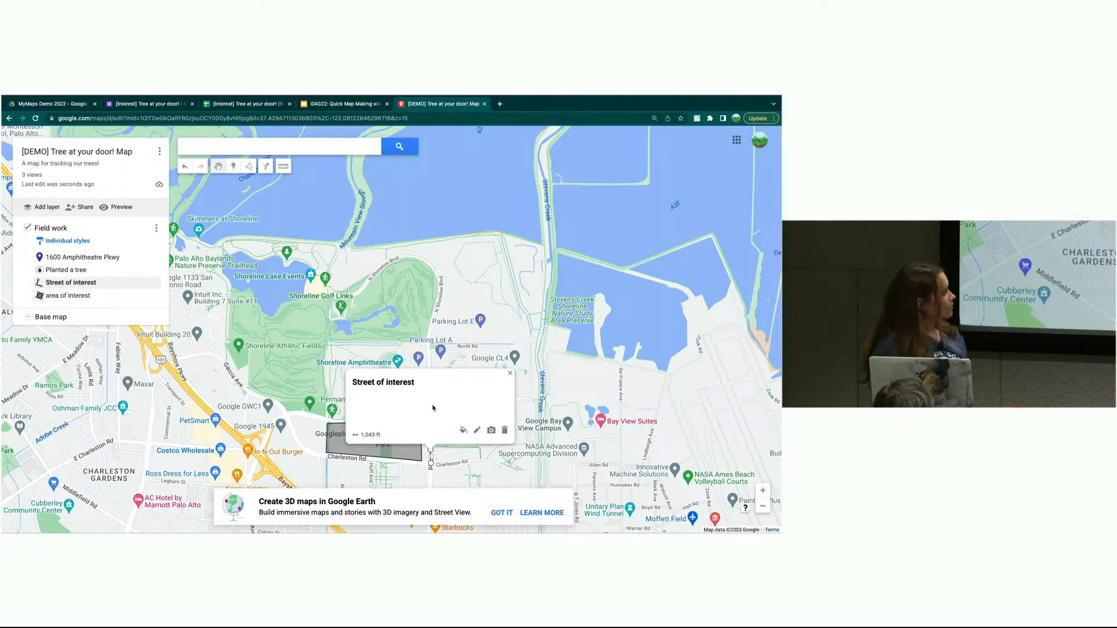
left_click(463, 430)
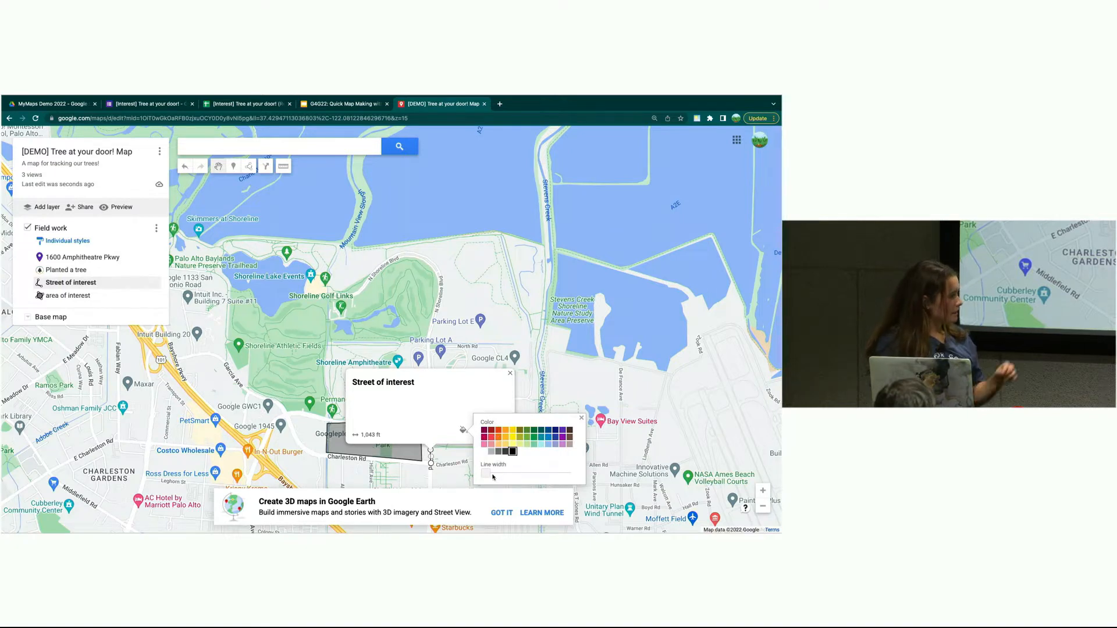
left_click_drag(488, 474, 526, 470)
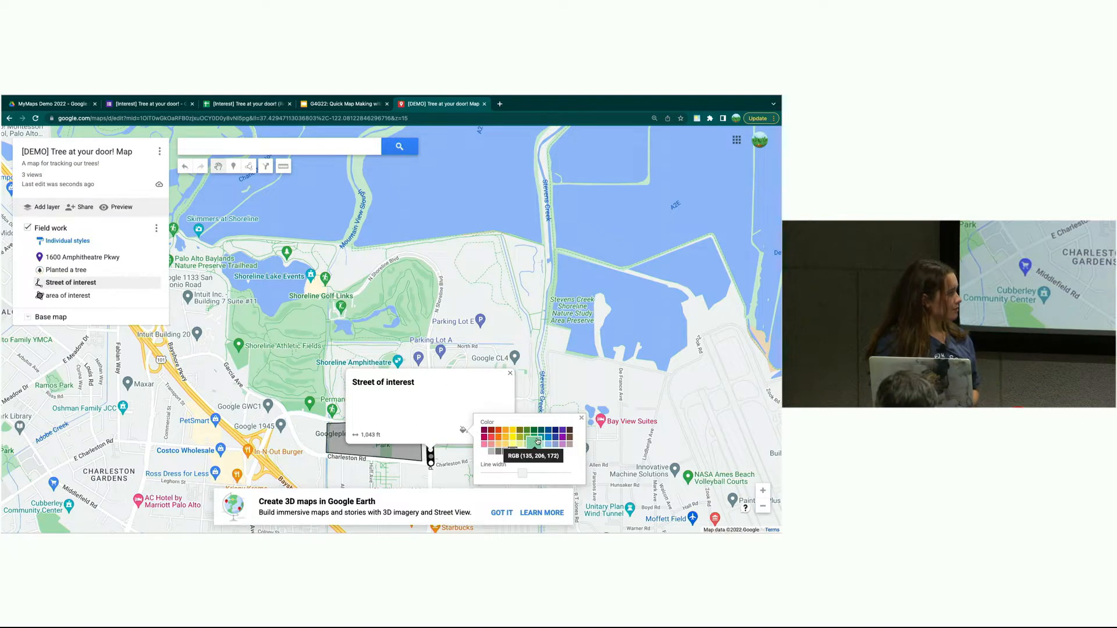
left_click(536, 443)
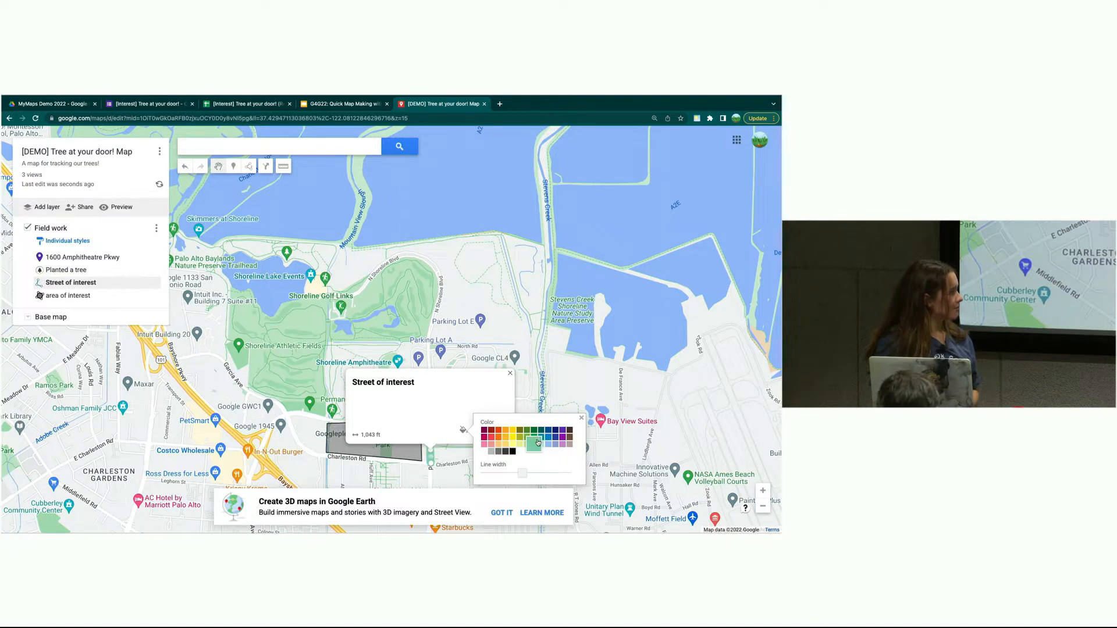
- Make the area of interest polygon fill darker and more opaque
left_click(410, 456)
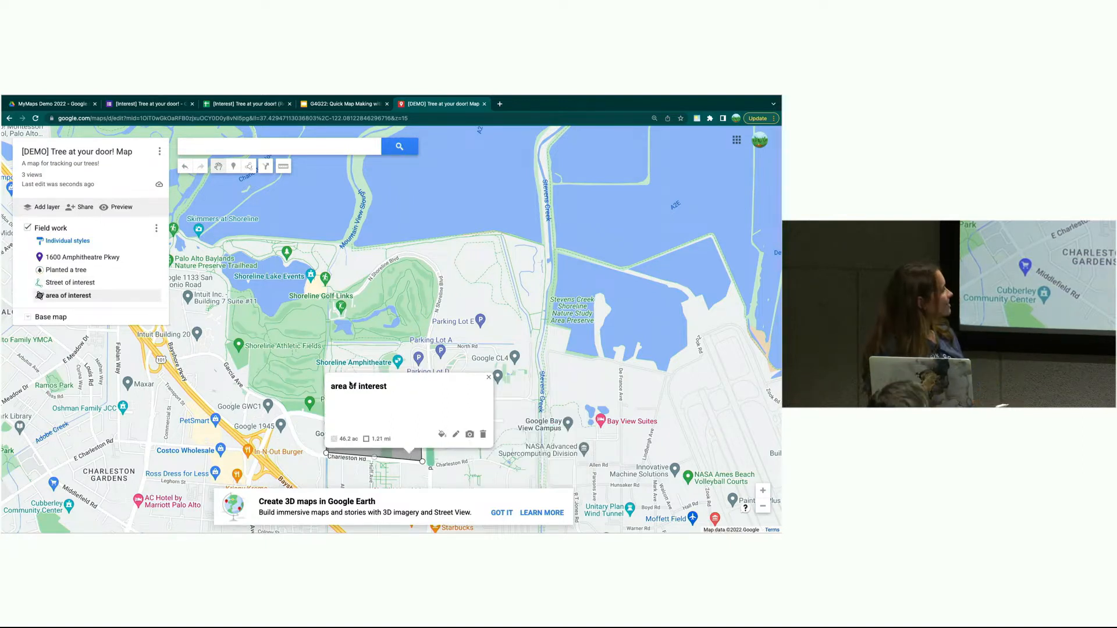
left_click(441, 434)
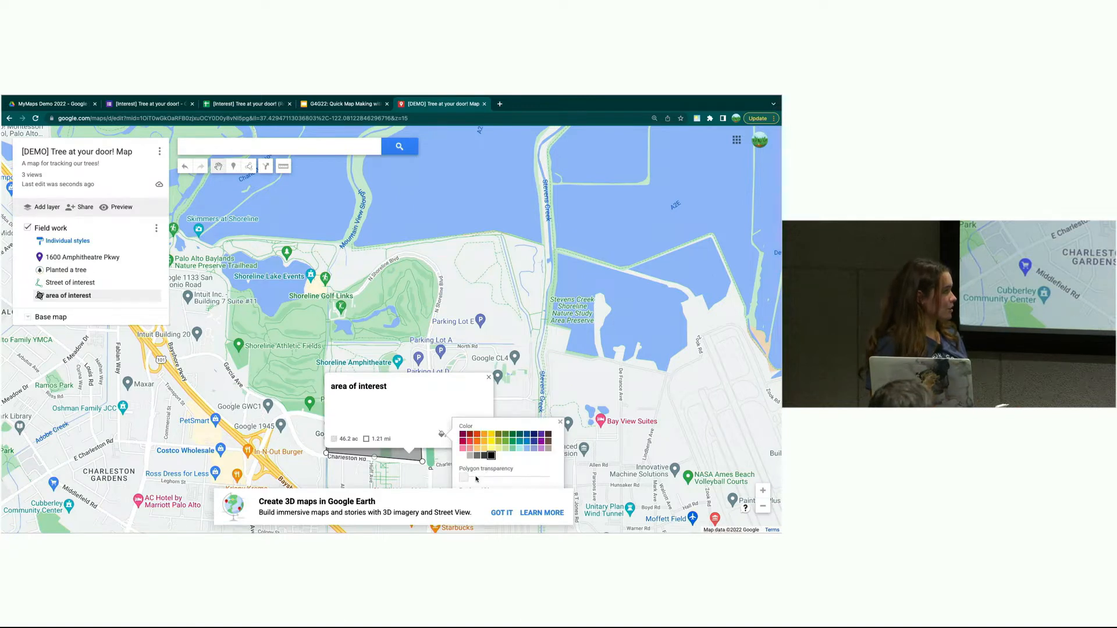
left_click_drag(465, 478, 490, 476)
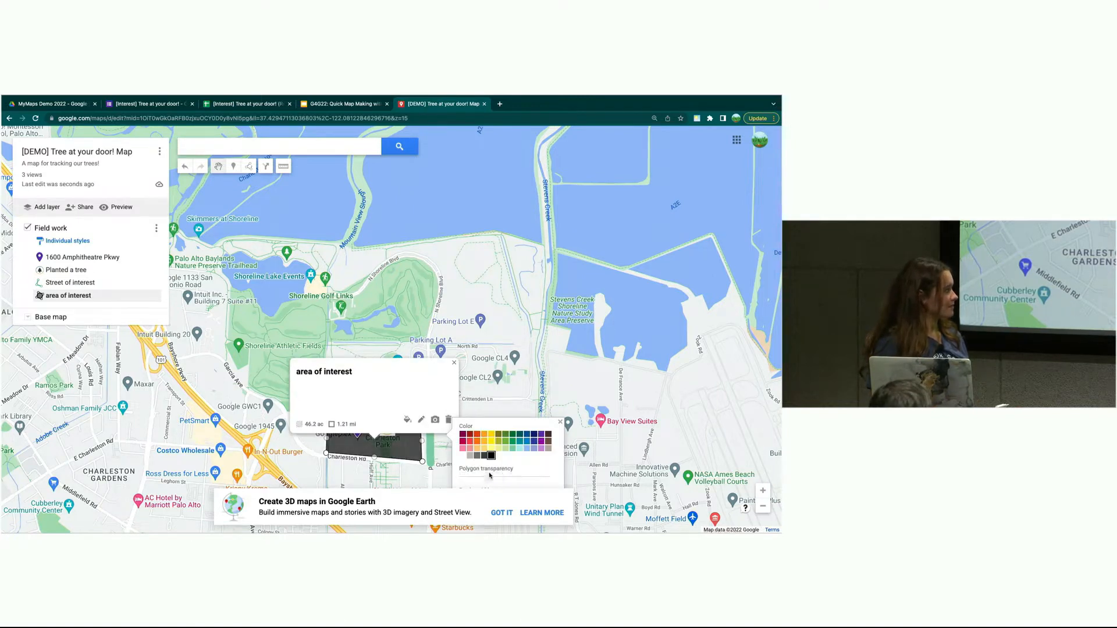
left_click(438, 394)
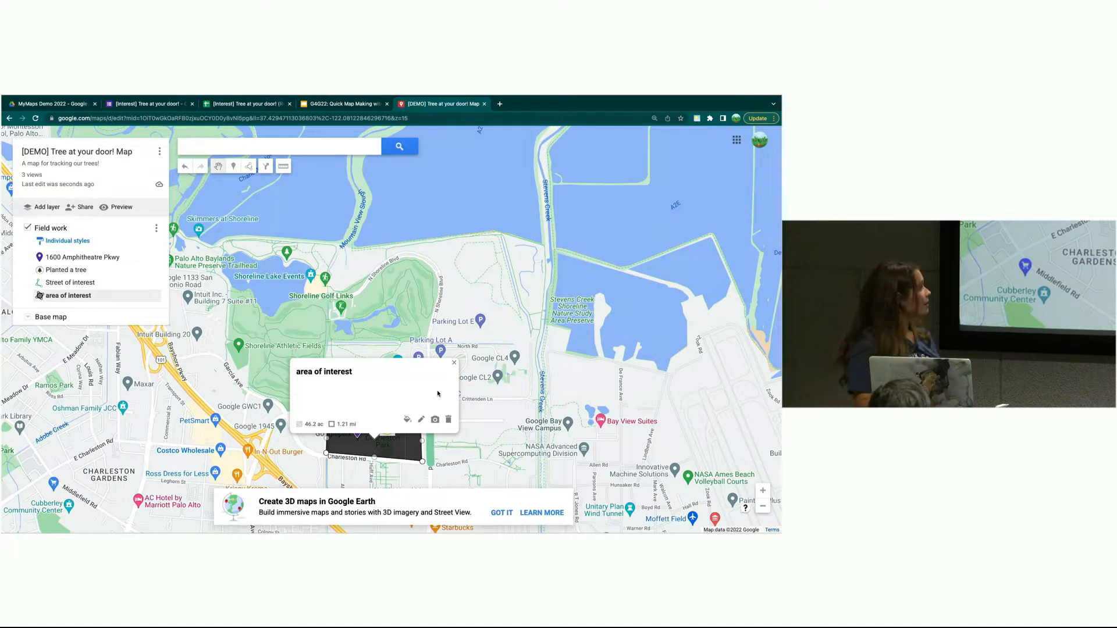
left_click(435, 419)
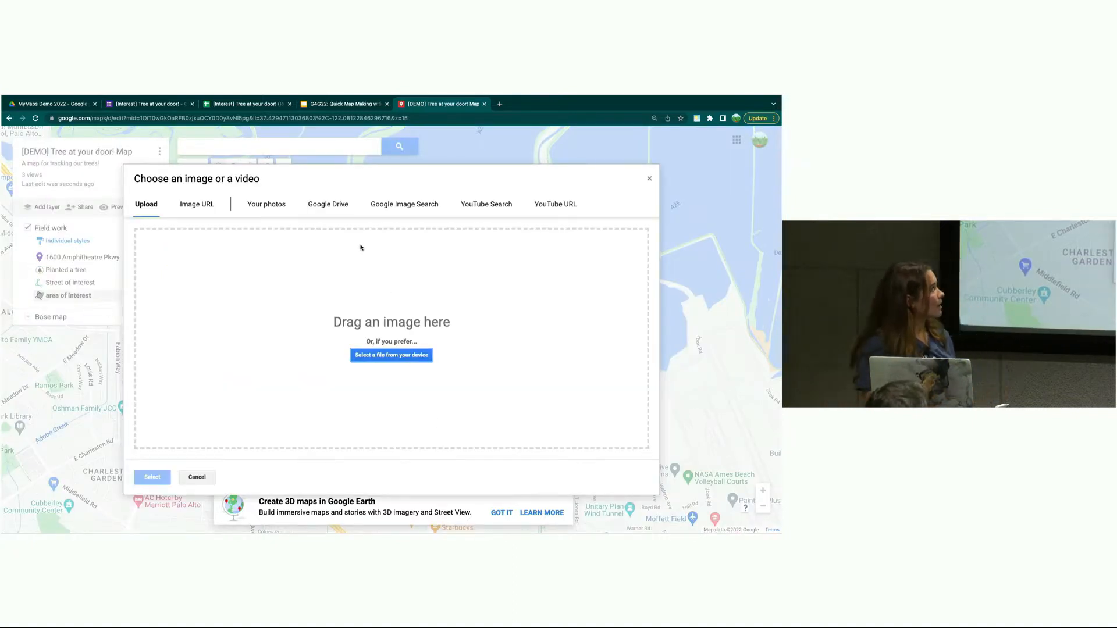
- Attach the flowering tree photo from the MyMaps Demo 2022 Drive folder to the area of interest and save
left_click(324, 207)
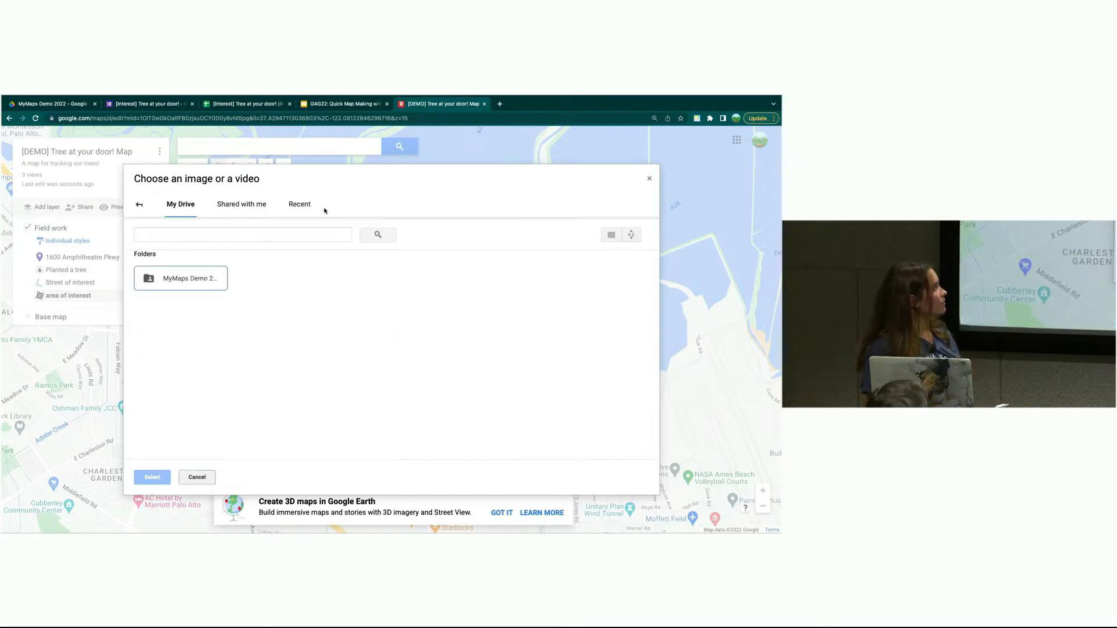
double_click(214, 278)
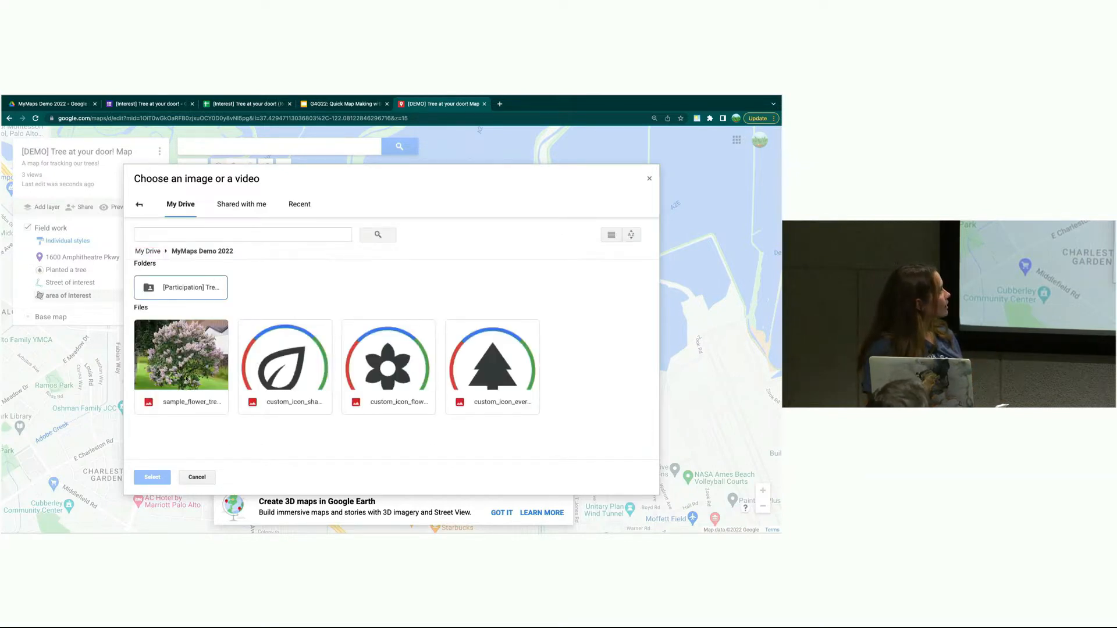
left_click(181, 377)
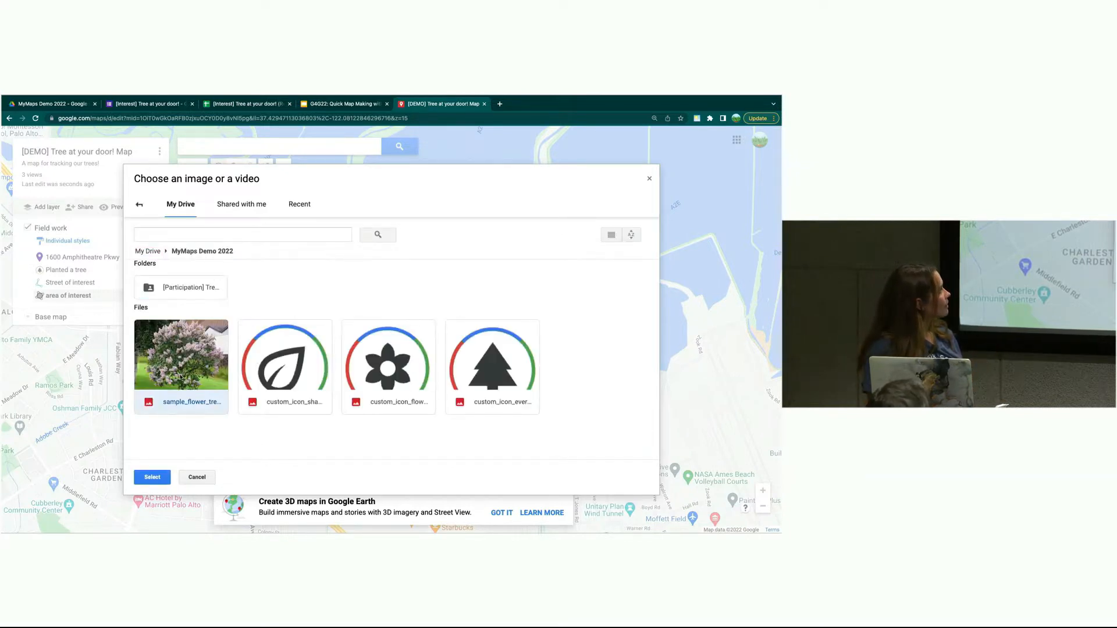
left_click(150, 477)
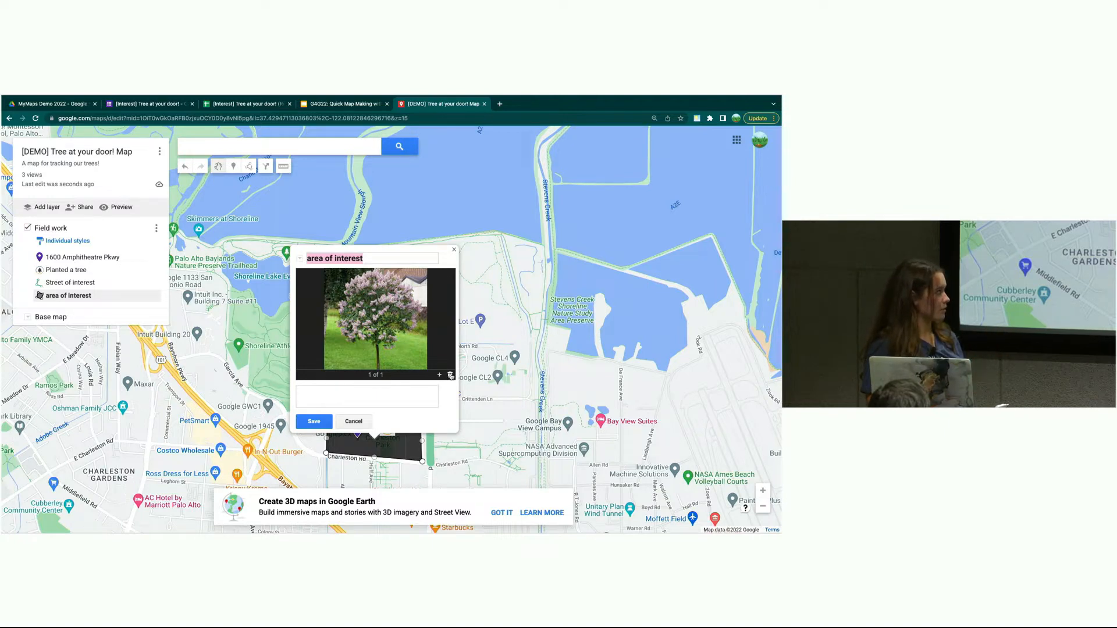
left_click(313, 421)
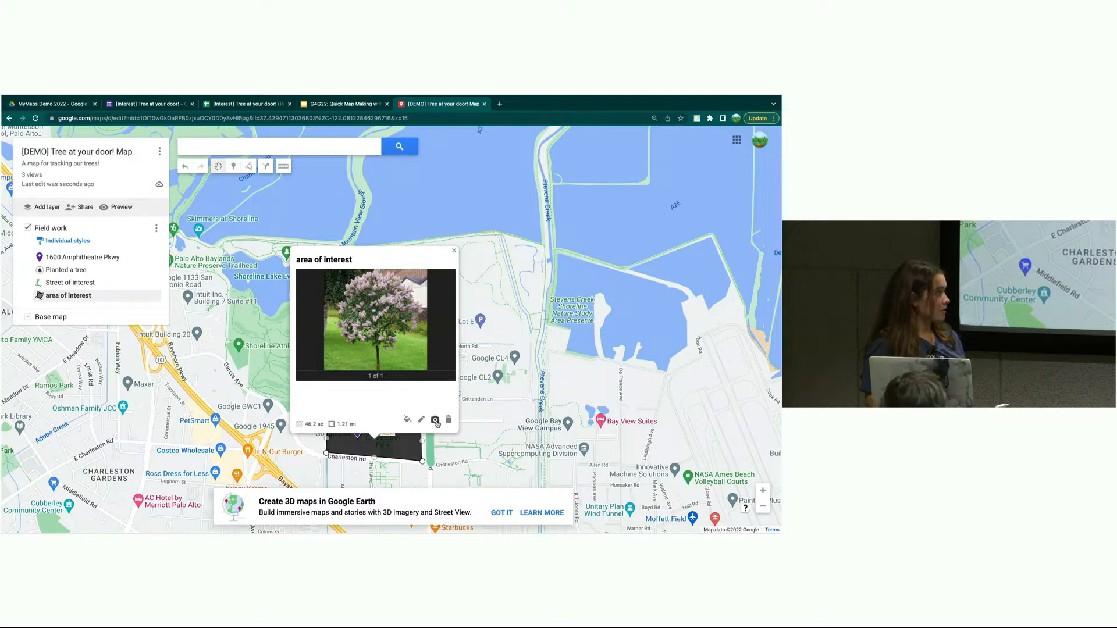
- Look at the video-link option for another image, then cancel and dismiss the info card
left_click(435, 419)
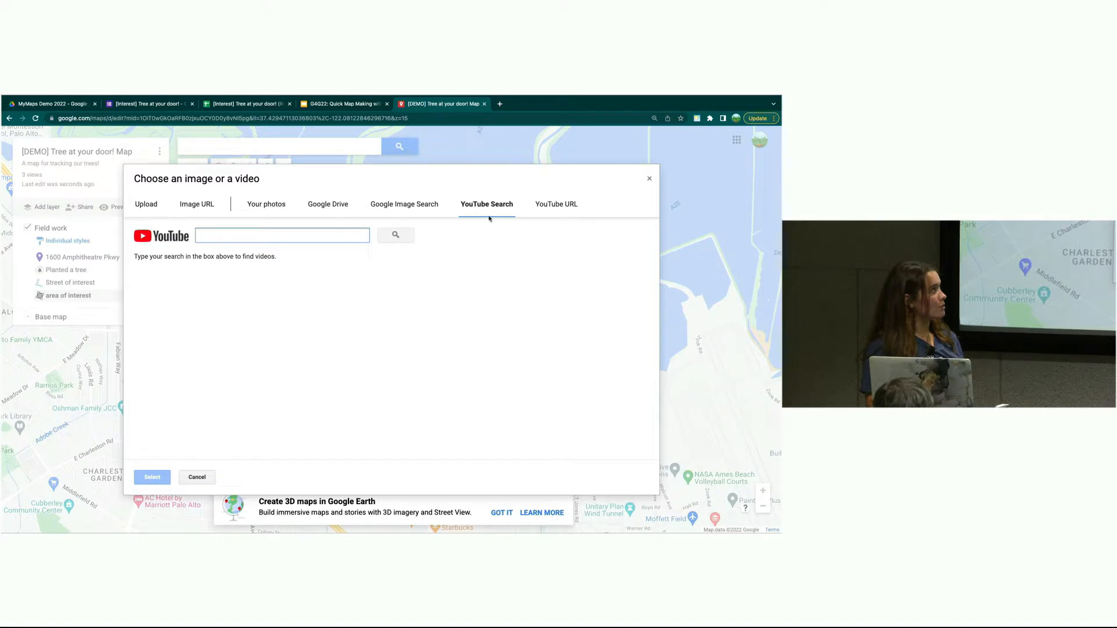
left_click(540, 211)
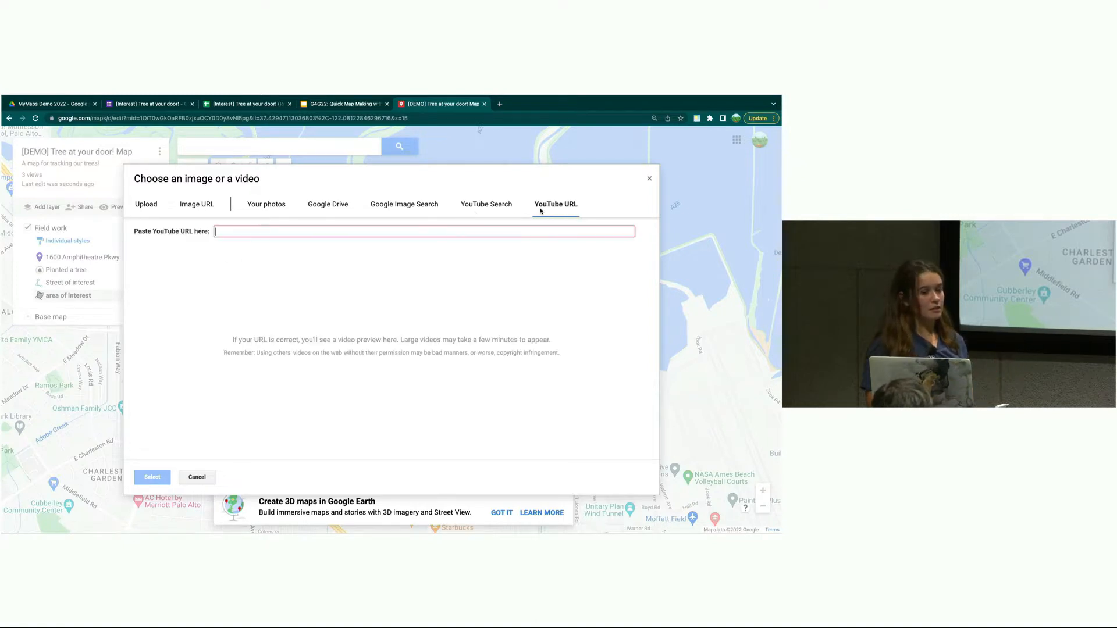
left_click(197, 477)
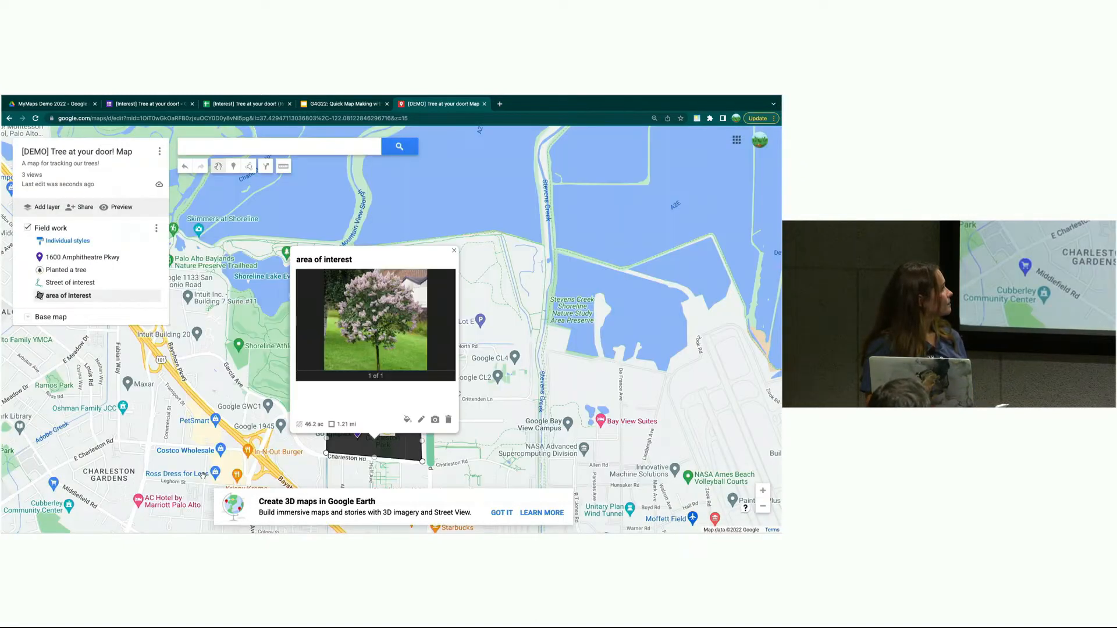
left_click(233, 410)
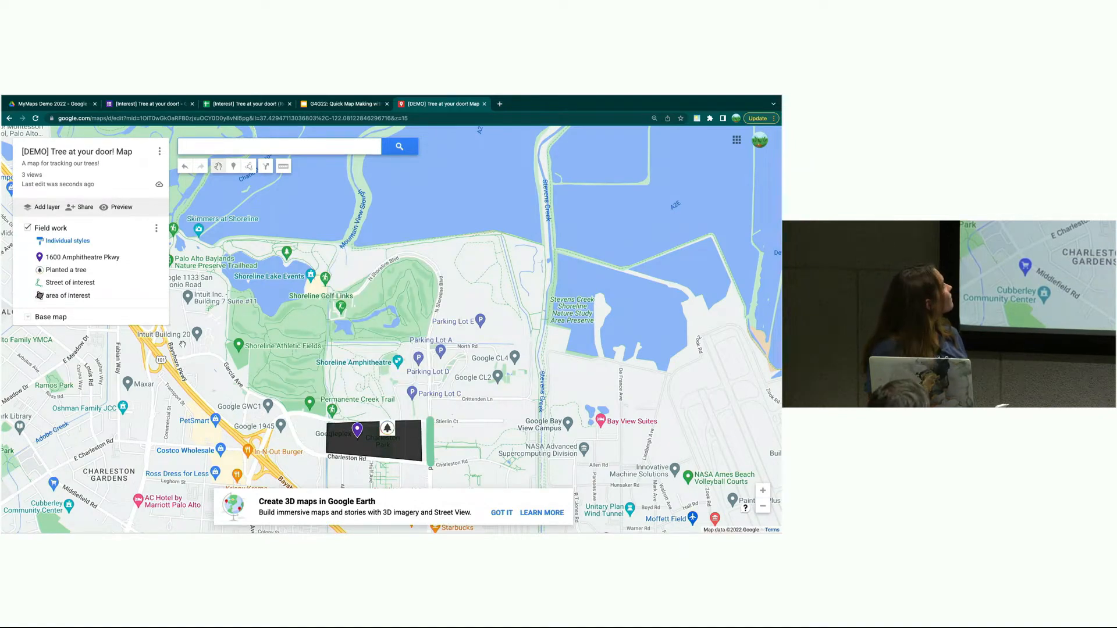
- Open the Field work layer's data table to view its name and description columns
left_click(156, 229)
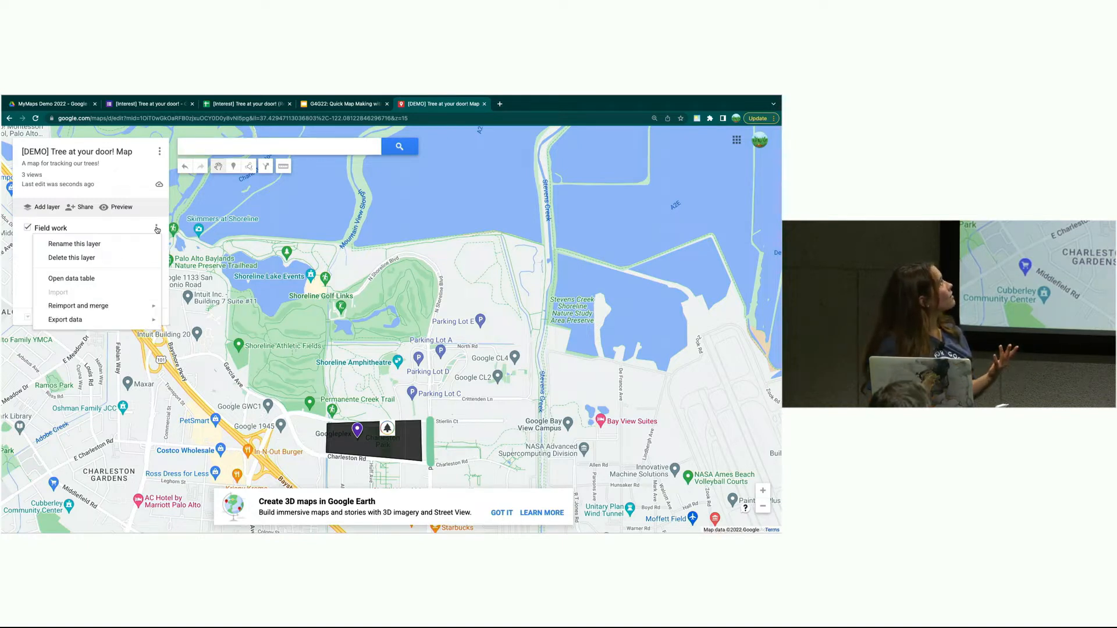
left_click(102, 278)
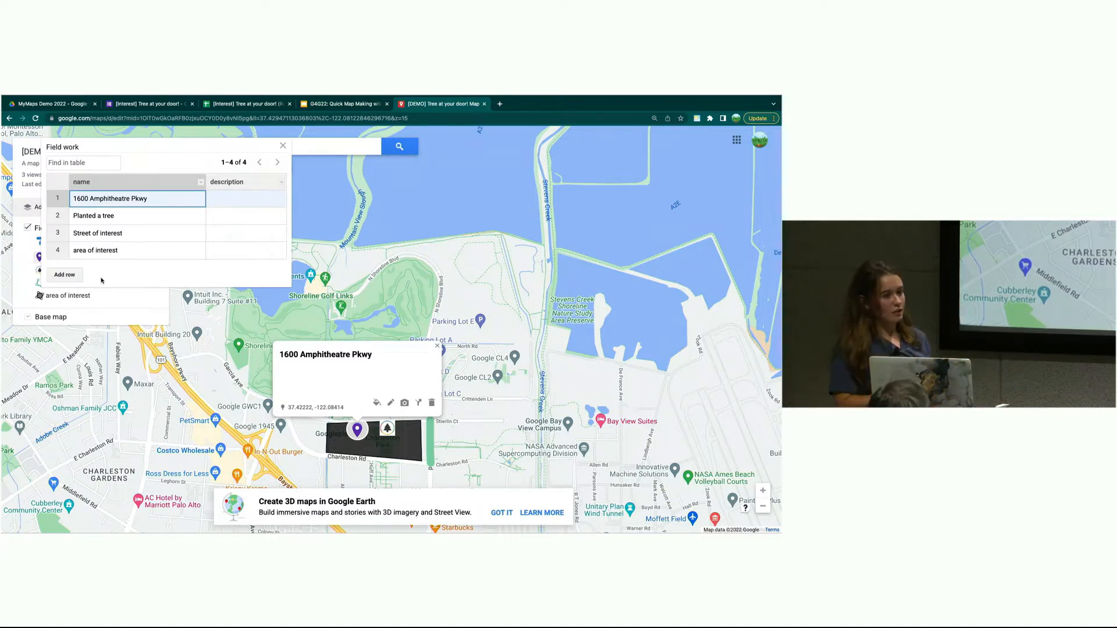
left_click(282, 184)
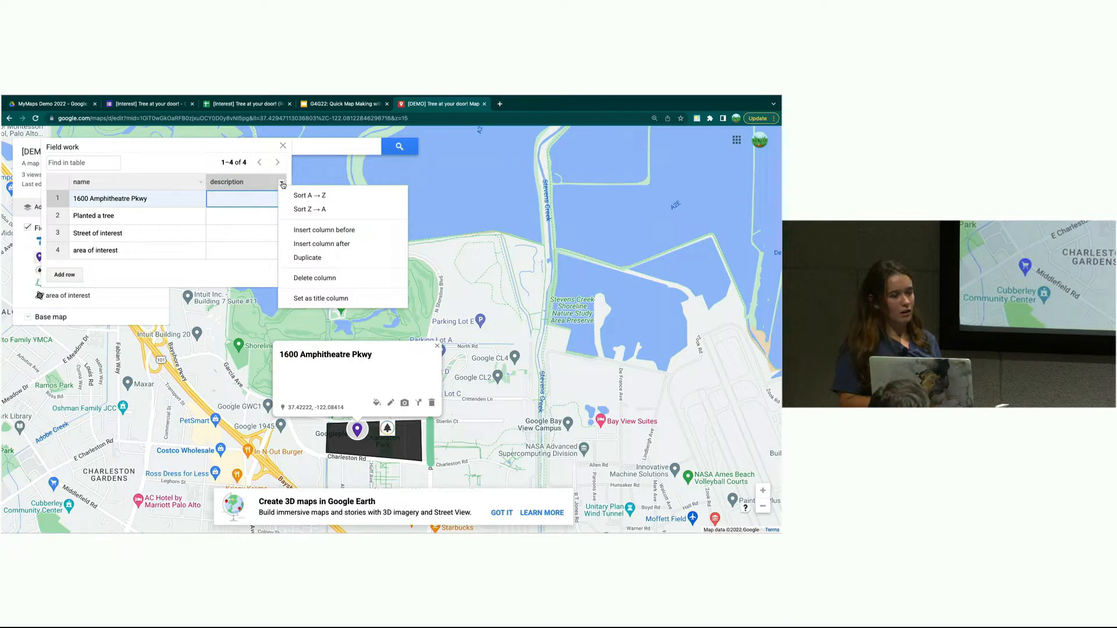
- Insert a Text column named 'type of tree' after the description column
left_click(302, 244)
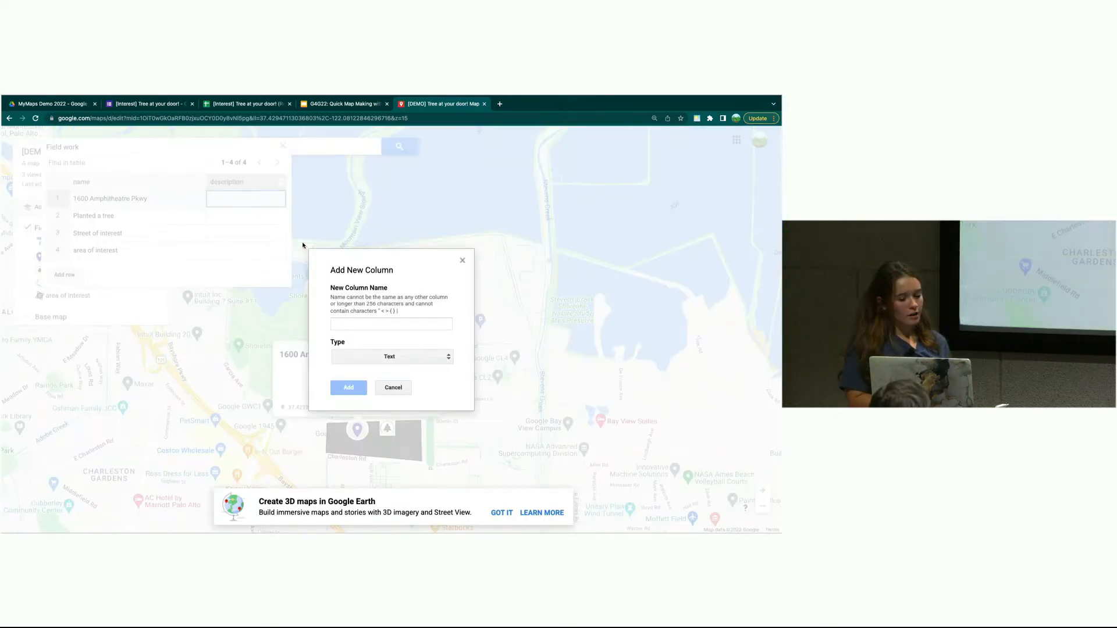
left_click(353, 327)
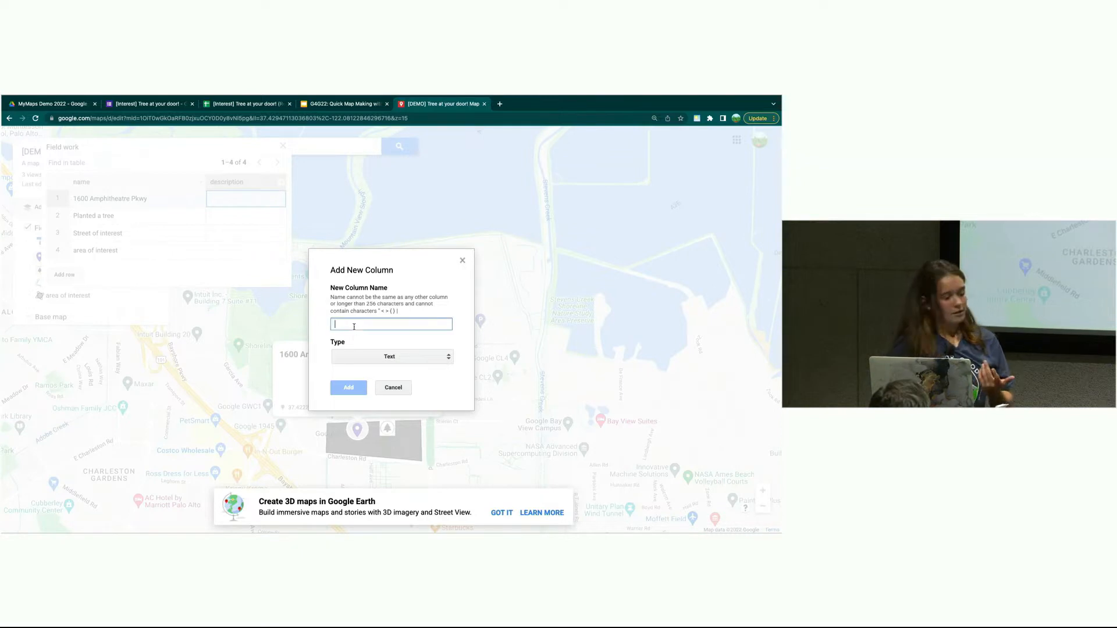
type("type of tree")
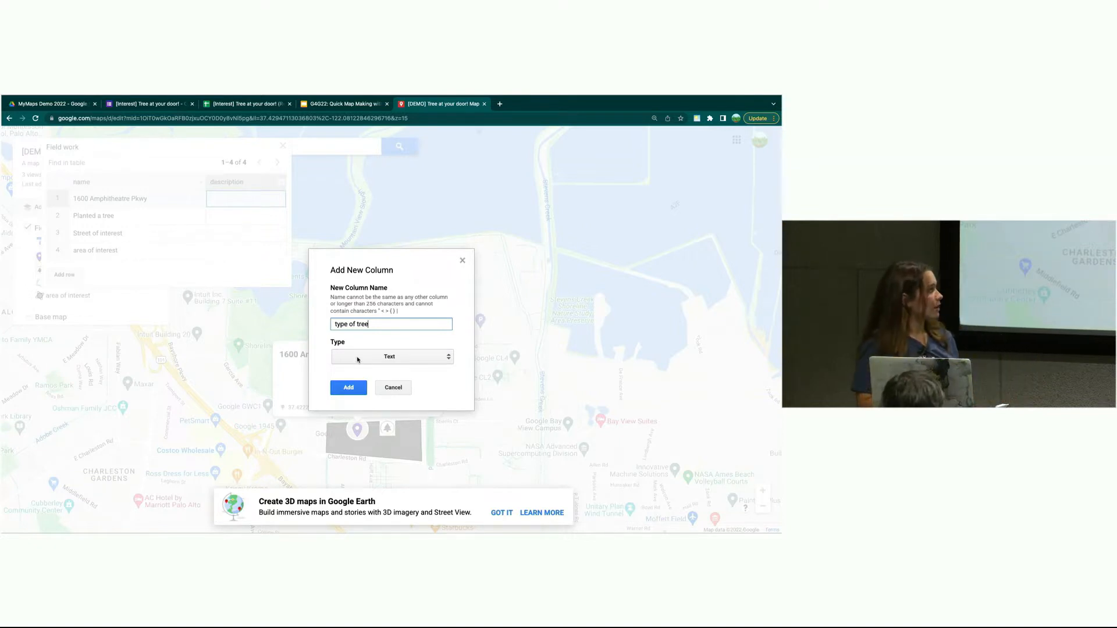
left_click(356, 359)
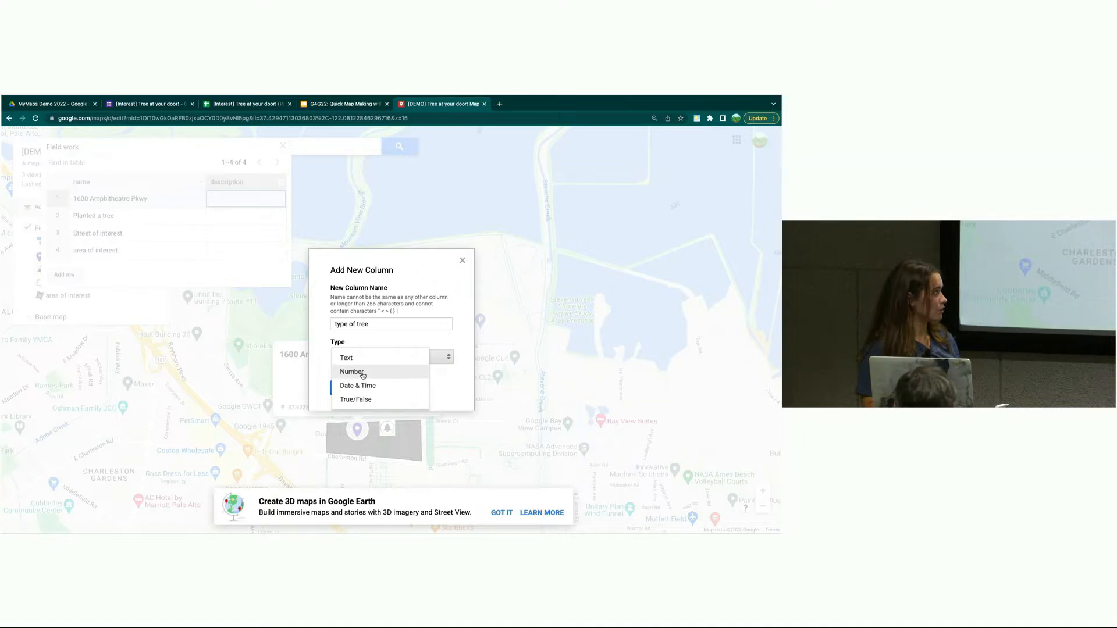
left_click(360, 358)
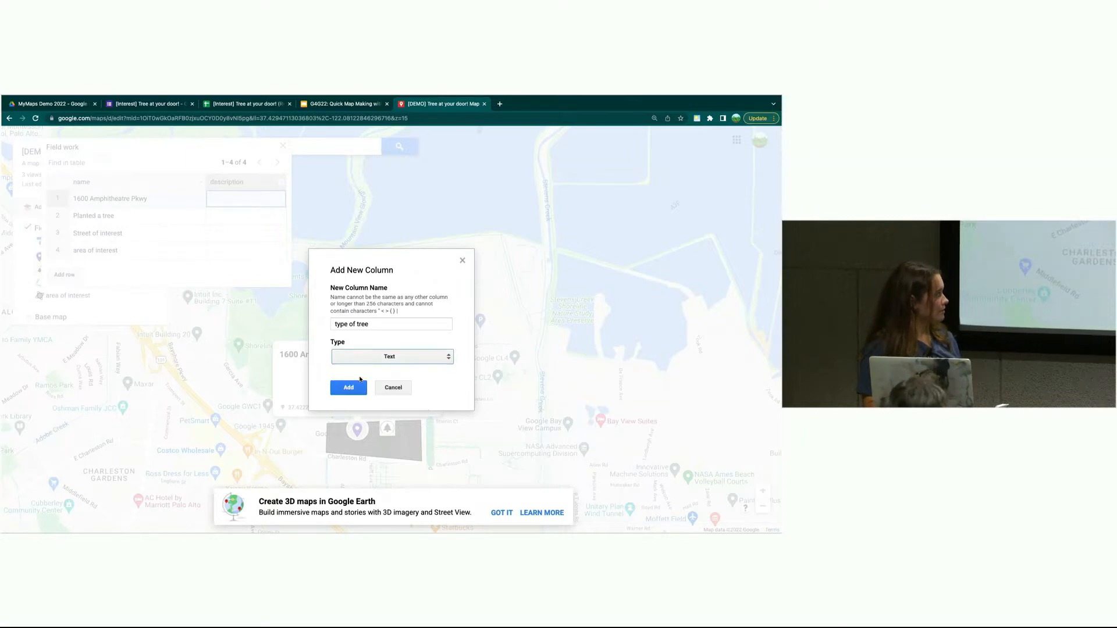
left_click(348, 387)
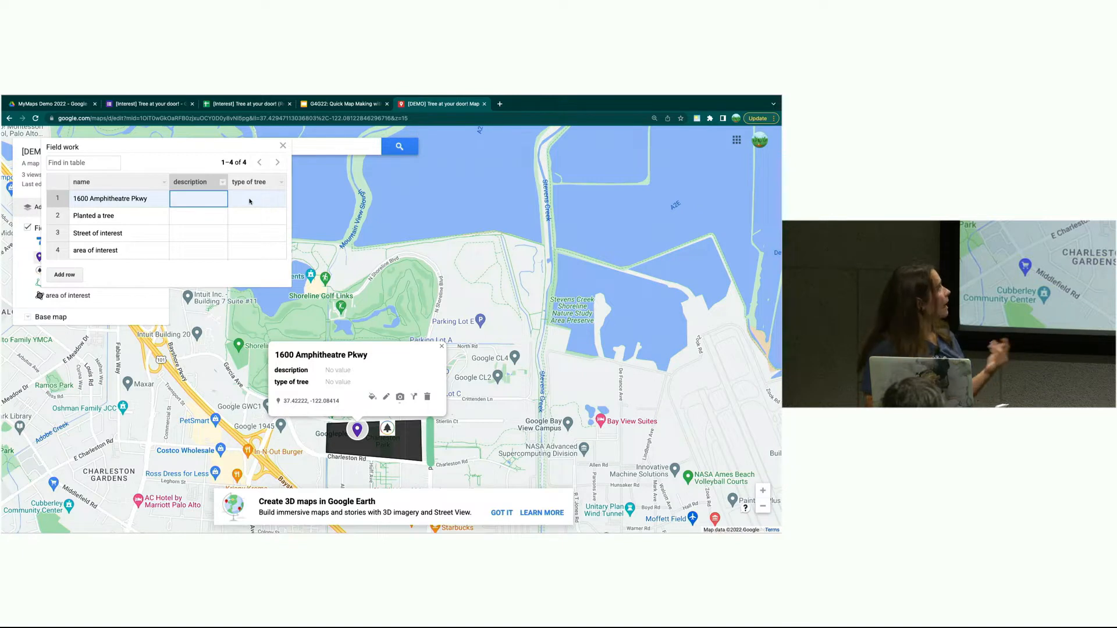
- Enter 'flowering' as the type of tree for Planted a tree, then close the data table
left_click(247, 215)
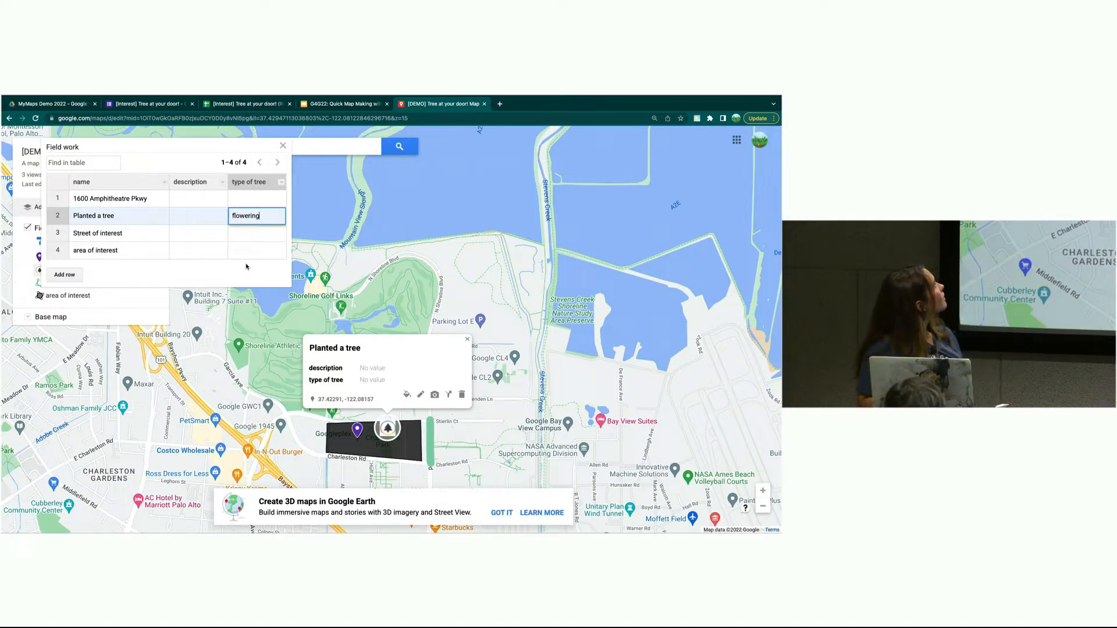
left_click(115, 277)
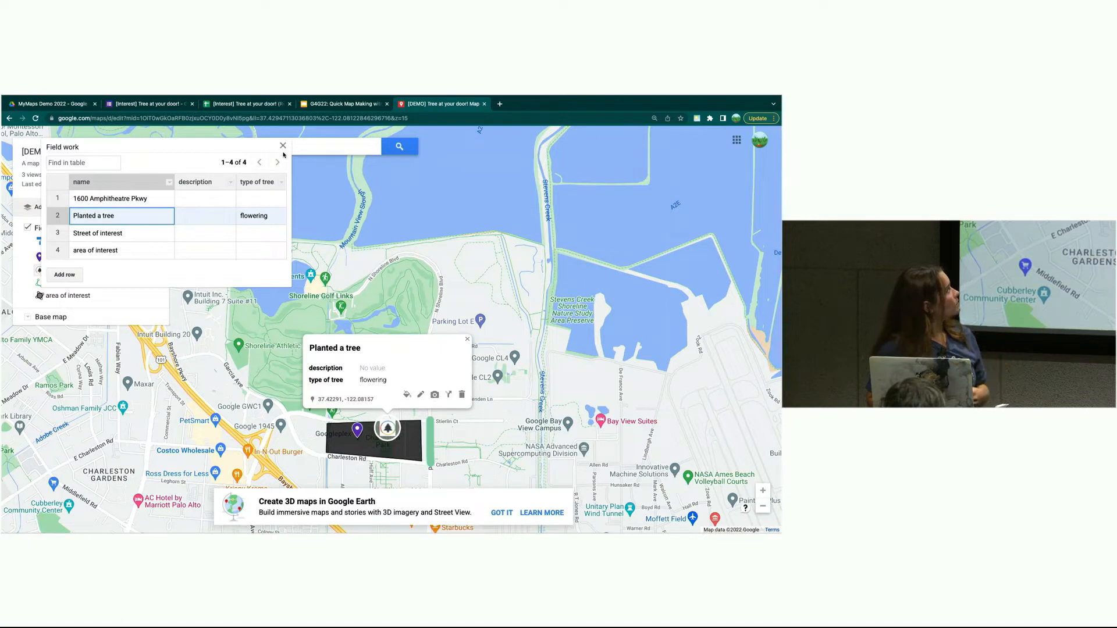
left_click(282, 147)
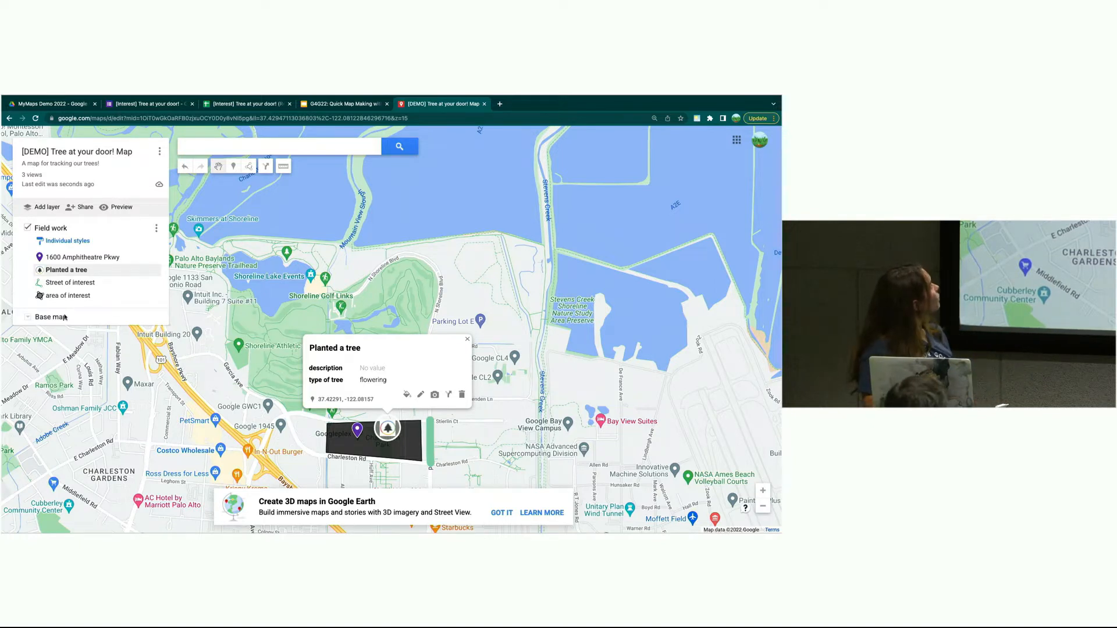
left_click(36, 207)
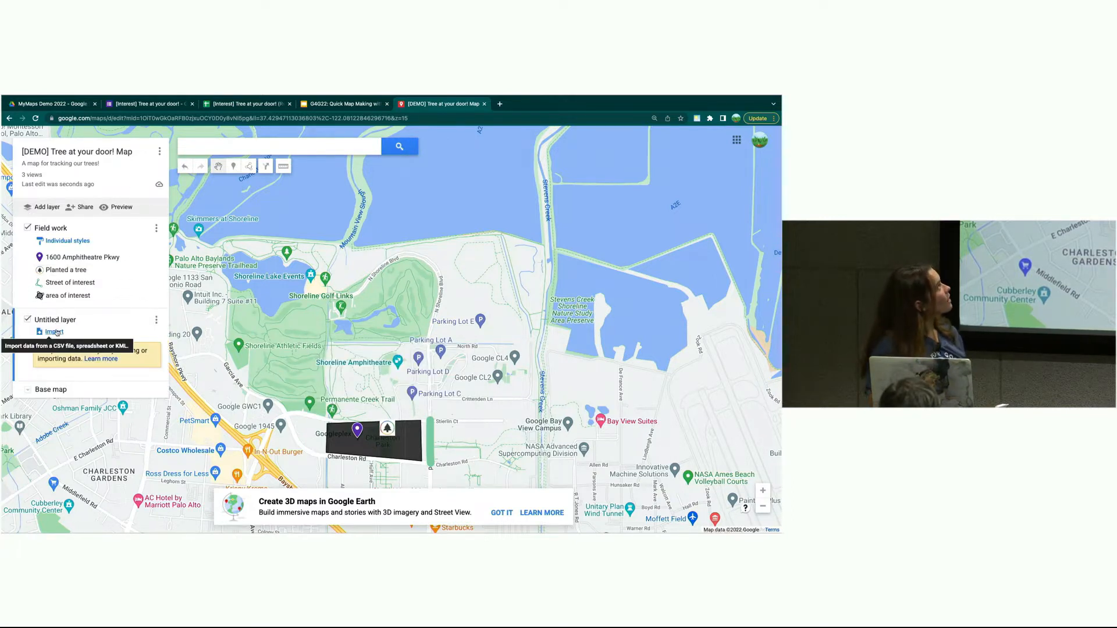
- Switch to the Tree at your door! Interest Form in the browser
left_click(155, 105)
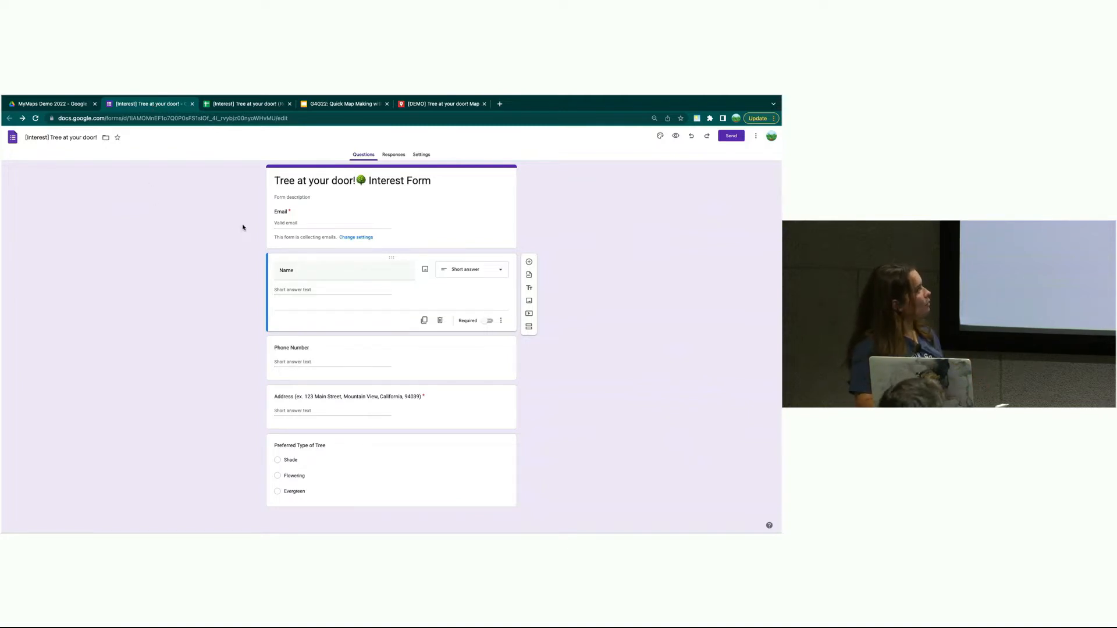
- Review the form's responses spreadsheet, then go back to the Tree at your door! map
left_click(246, 109)
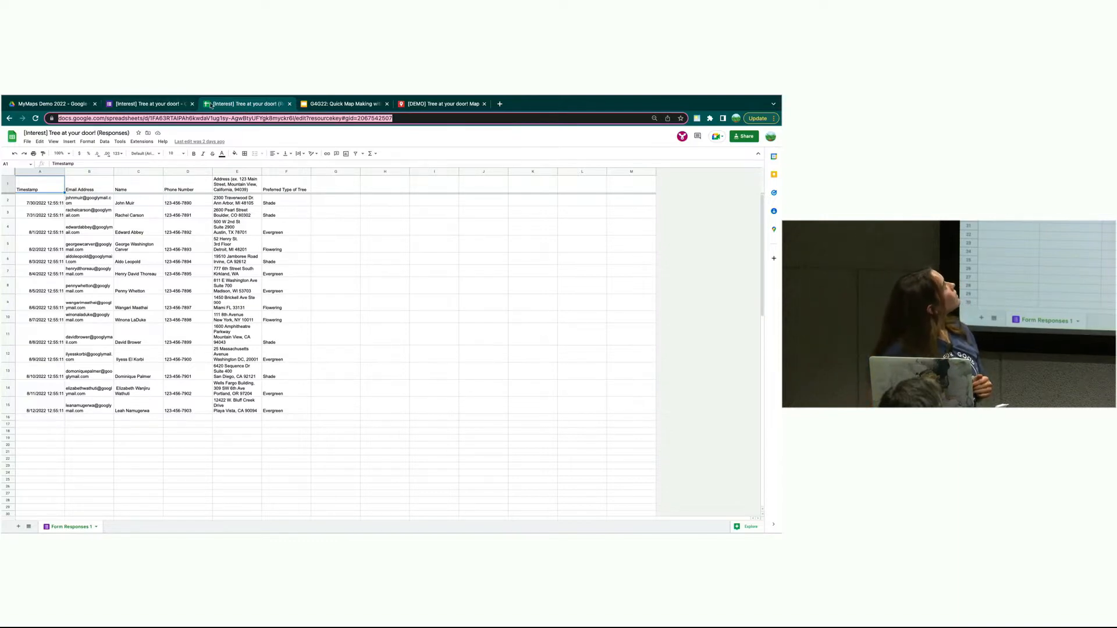
left_click(405, 106)
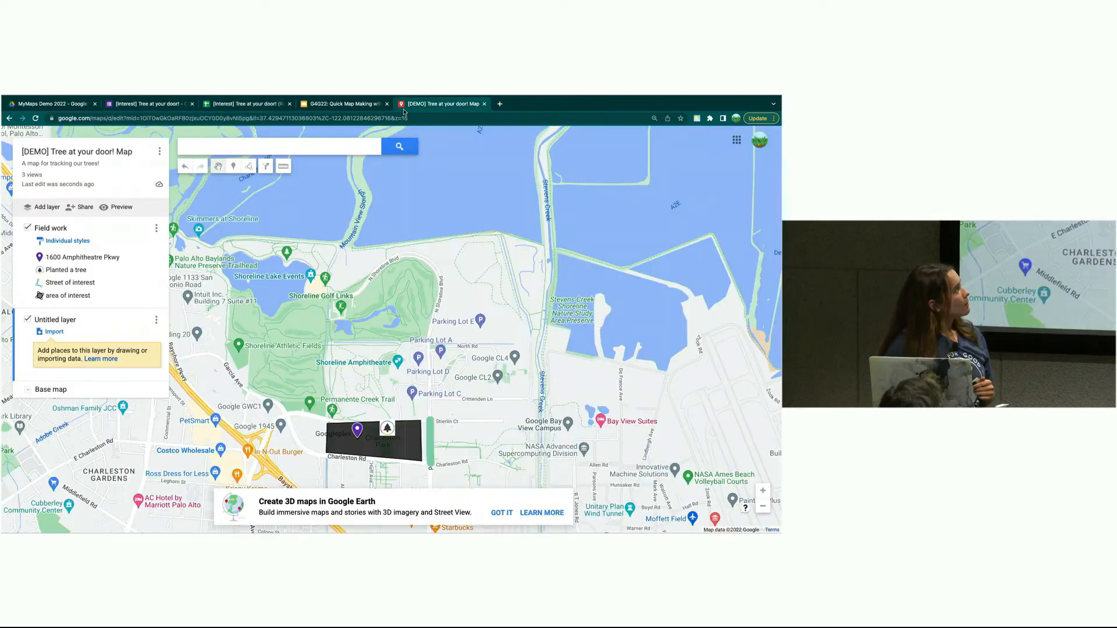
- Import the [Interest] responses sheet from the MyMaps Demo 2022 Drive folder, positioned by Address
left_click(55, 332)
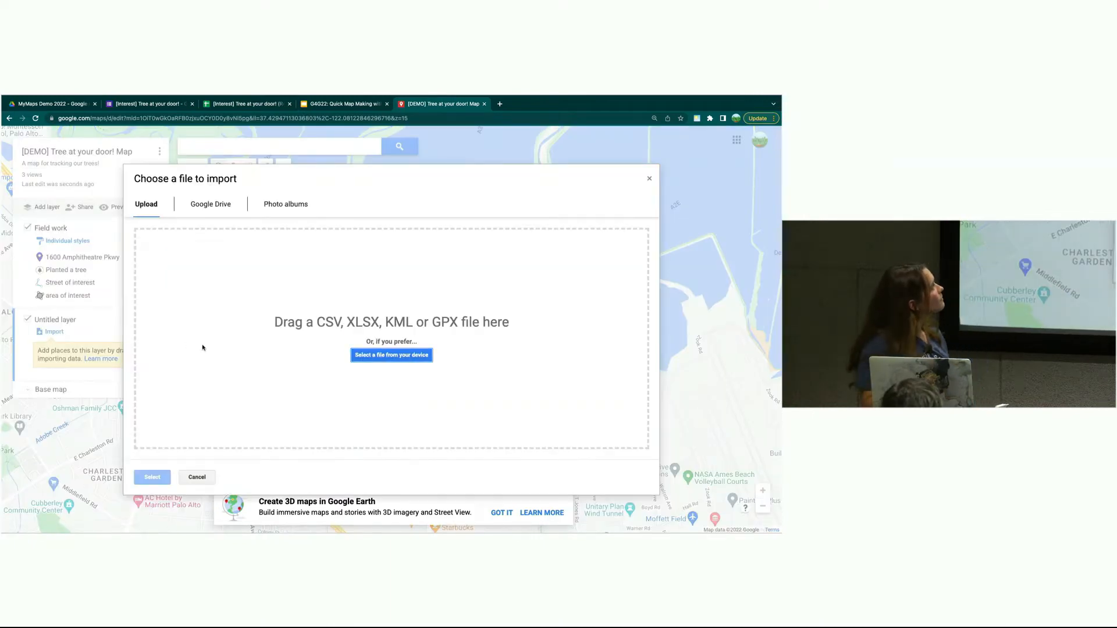
left_click(210, 204)
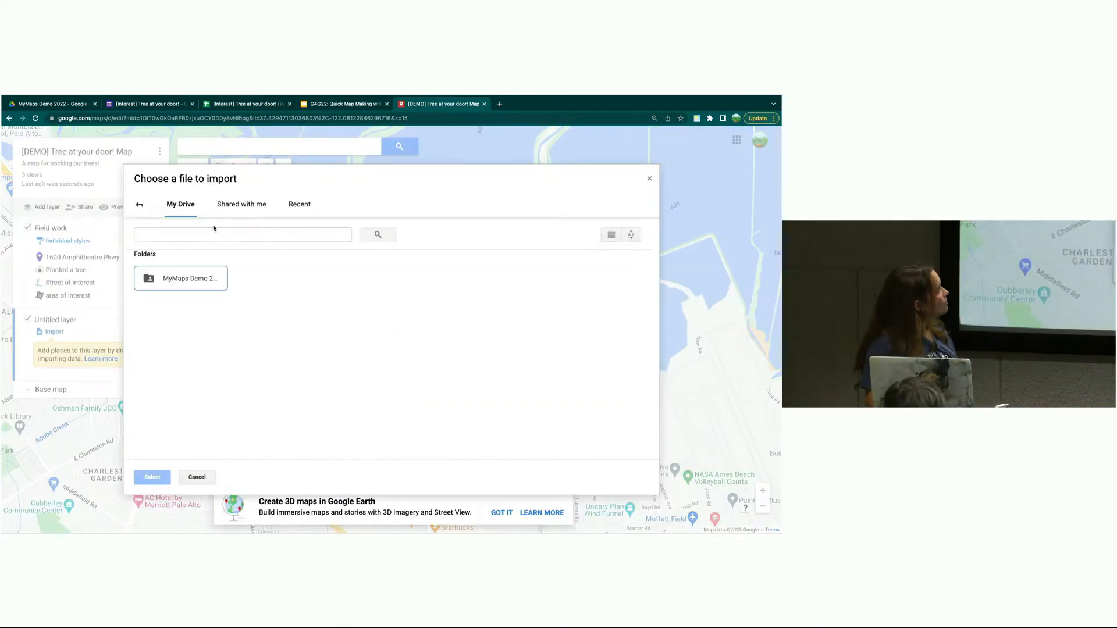
double_click(213, 277)
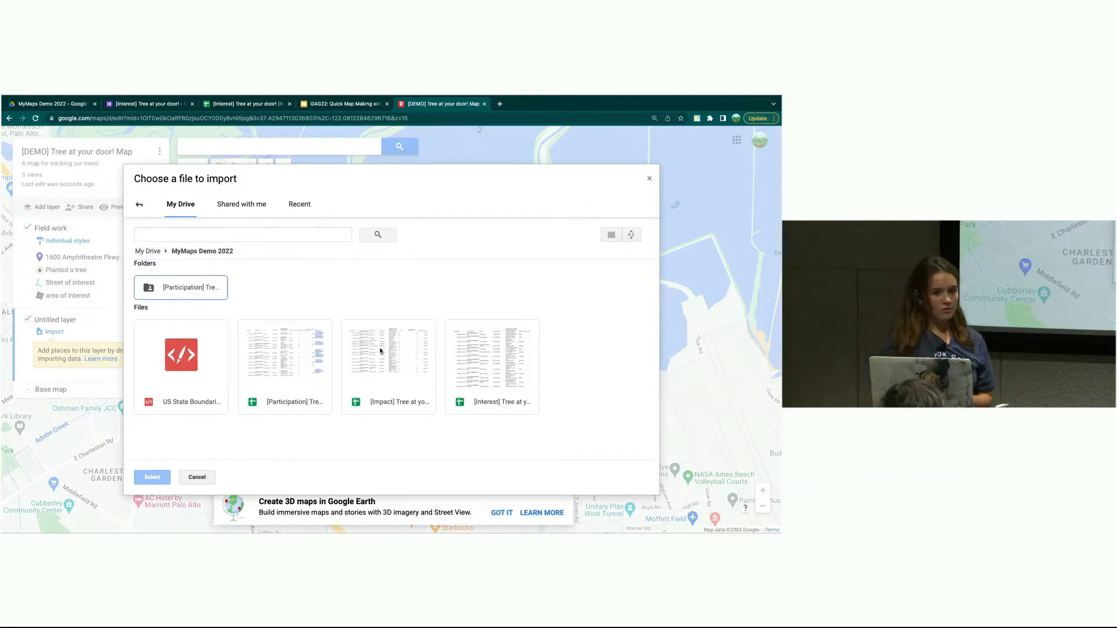
left_click(464, 349)
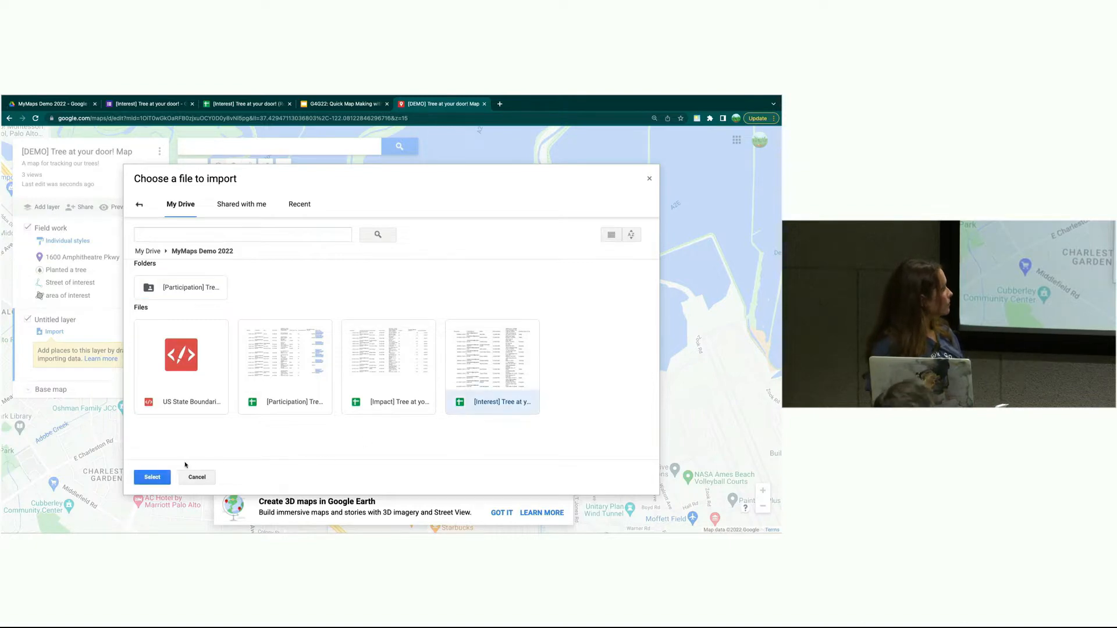
left_click(152, 477)
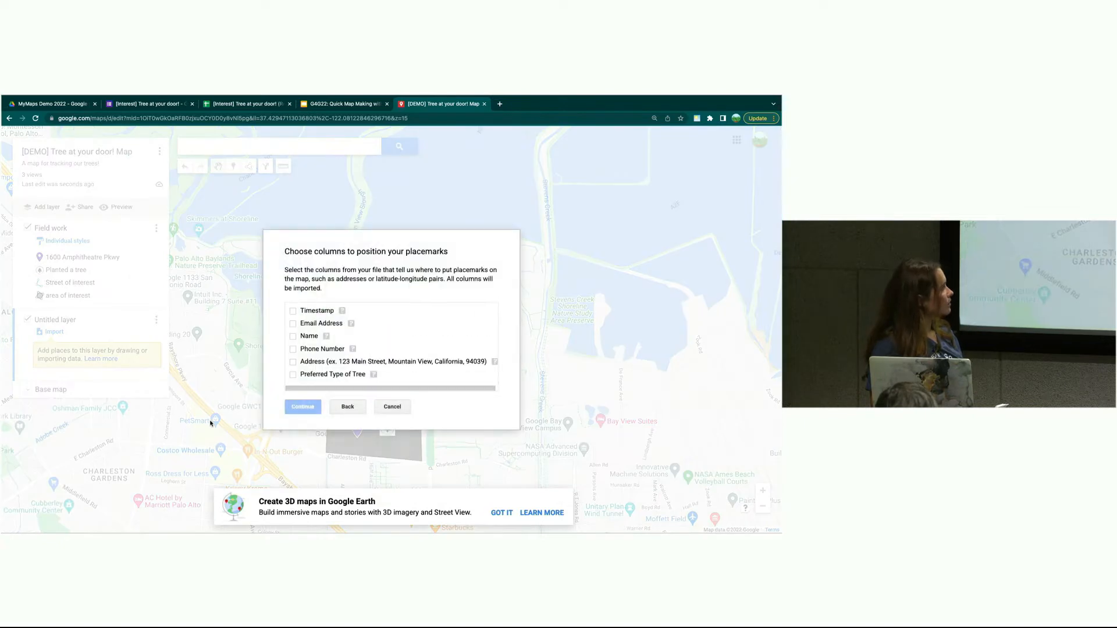
left_click(339, 363)
- Title the imported markers by Email Address and finish loading the 14 responses
left_click(302, 407)
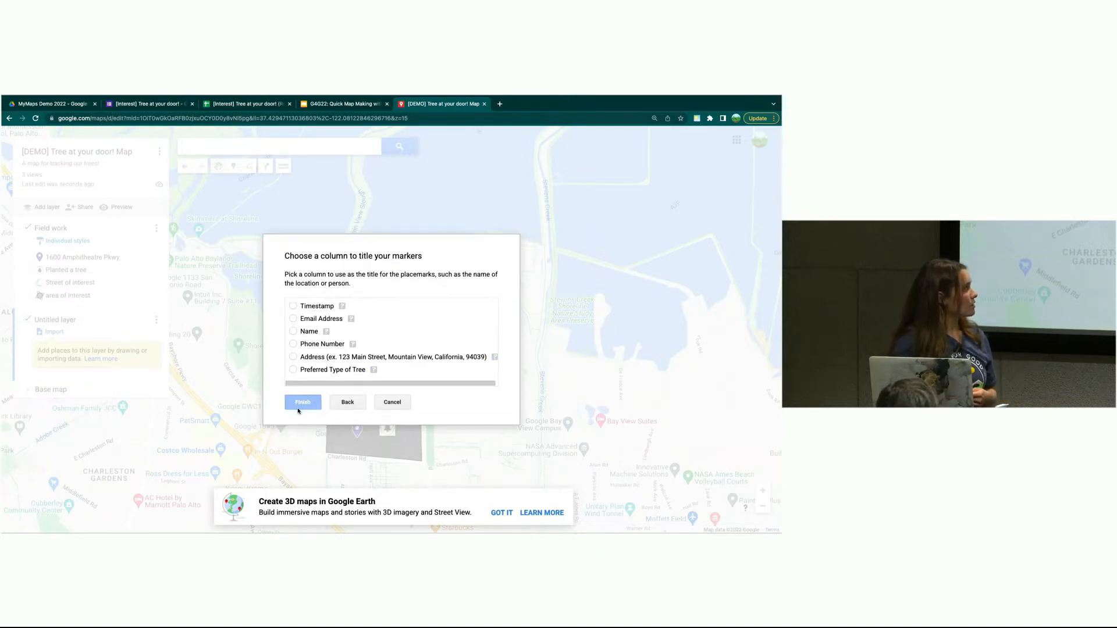
left_click(317, 319)
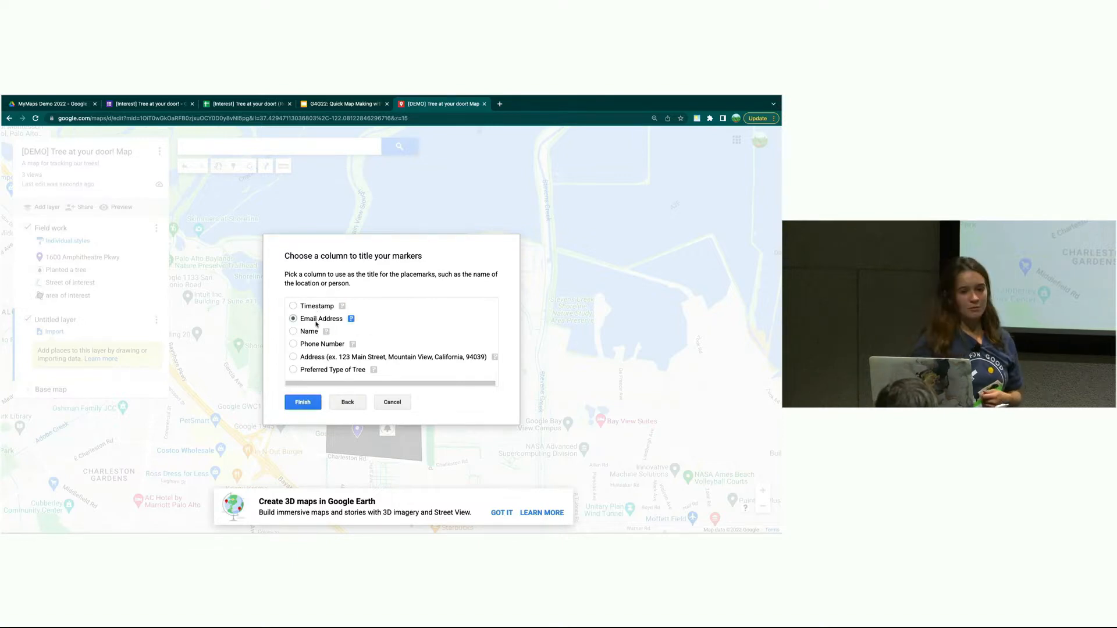
left_click(308, 404)
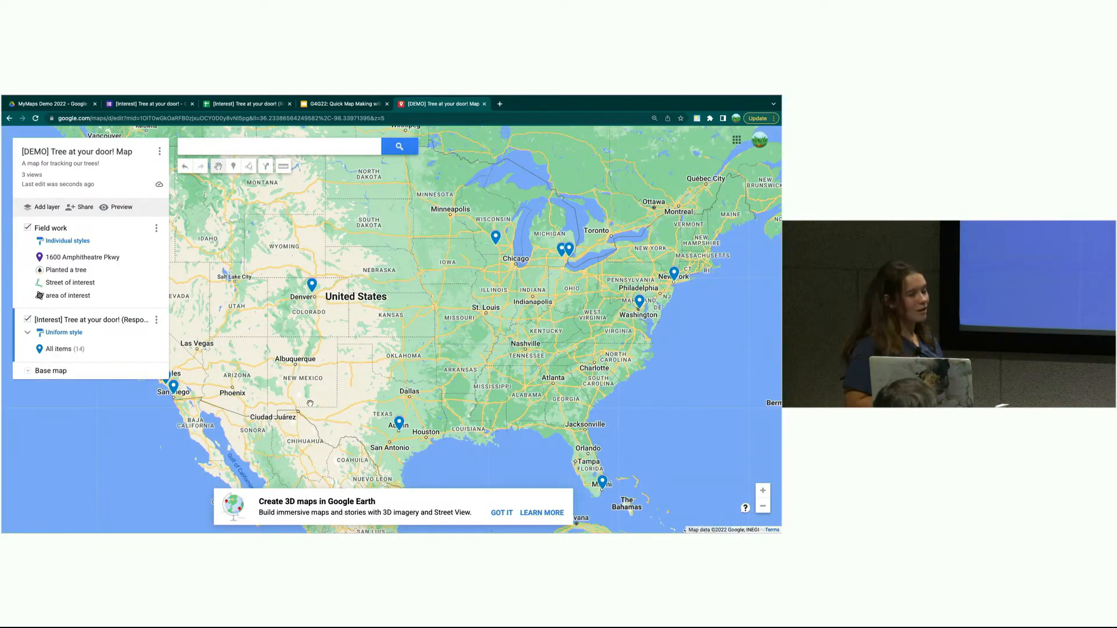
- Replace the imported responses layer's name with 'Interest form' and save it
left_click(155, 319)
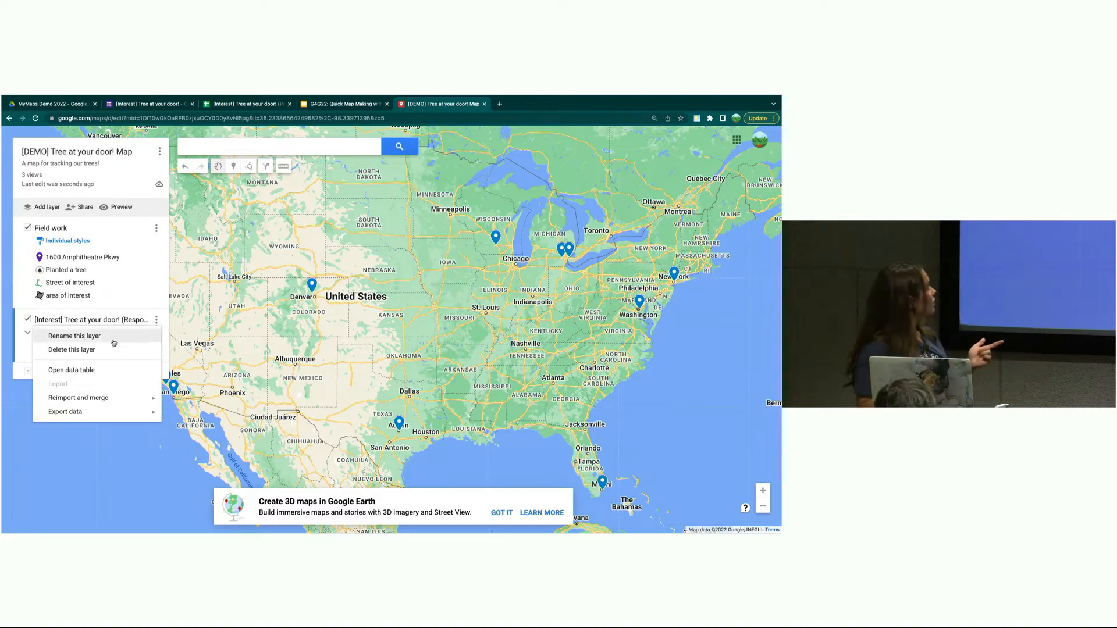
left_click(78, 335)
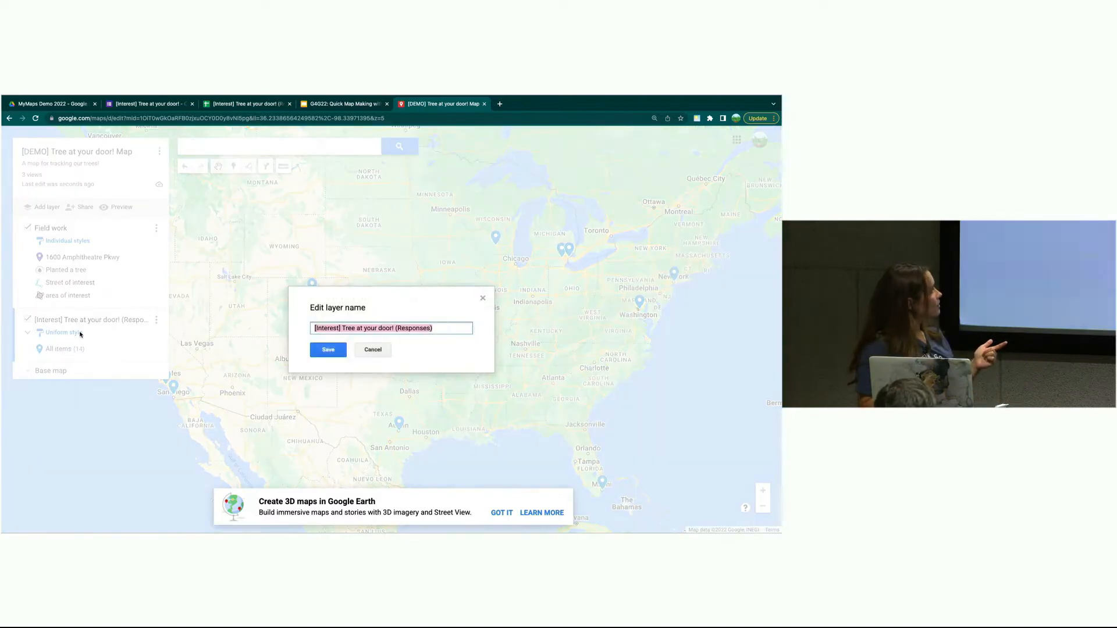
left_click(381, 324)
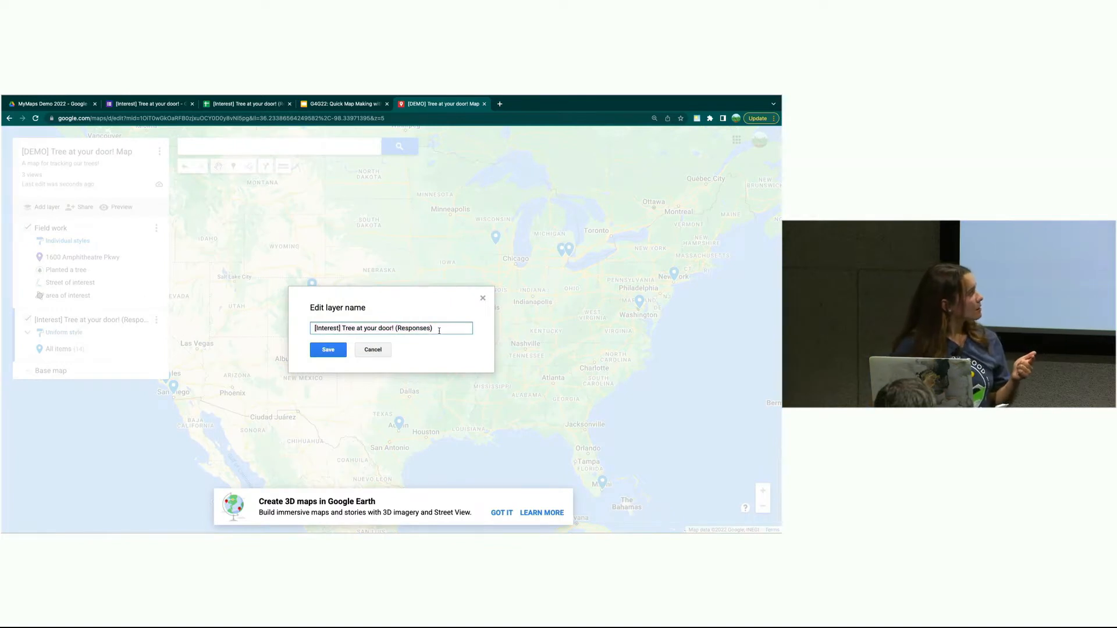
left_click_drag(438, 328, 317, 324)
key("BackSpace")
type("Interest")
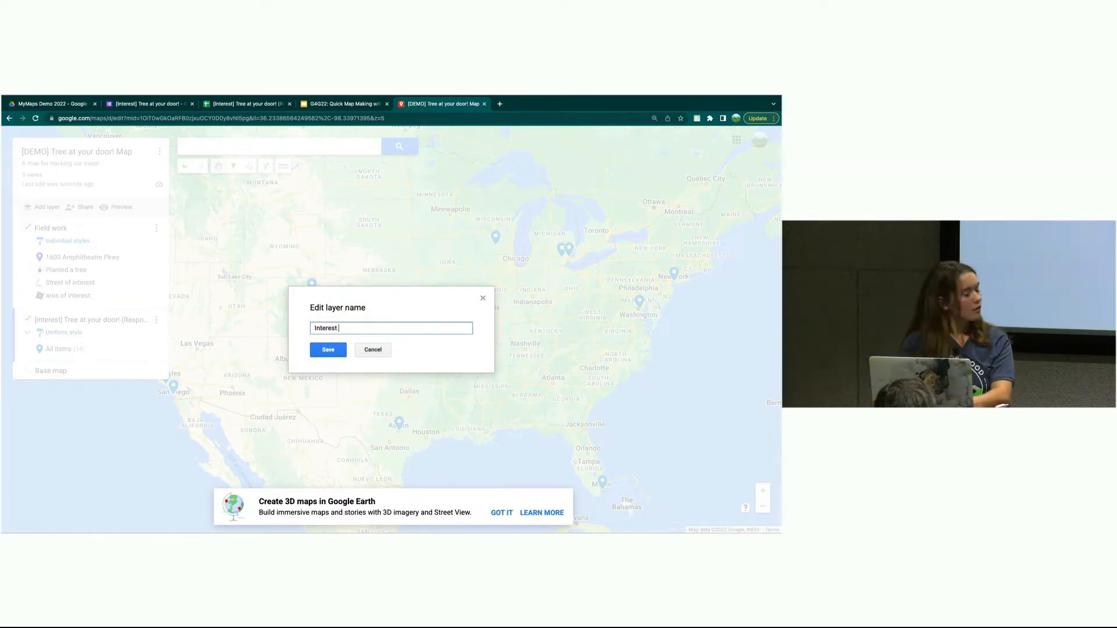
type(" form")
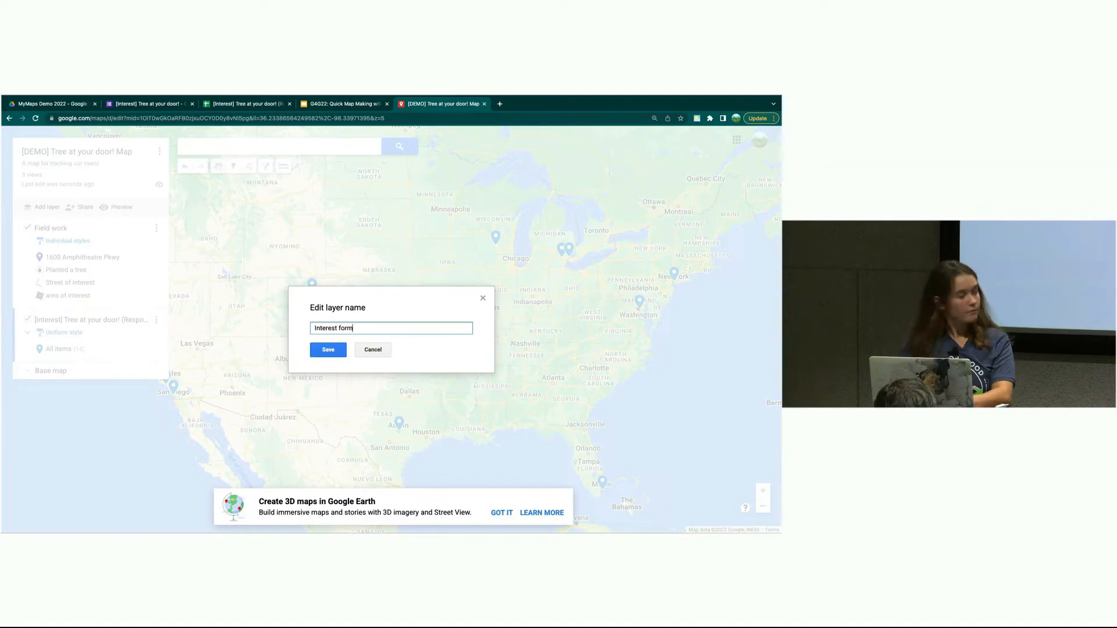
left_click(321, 349)
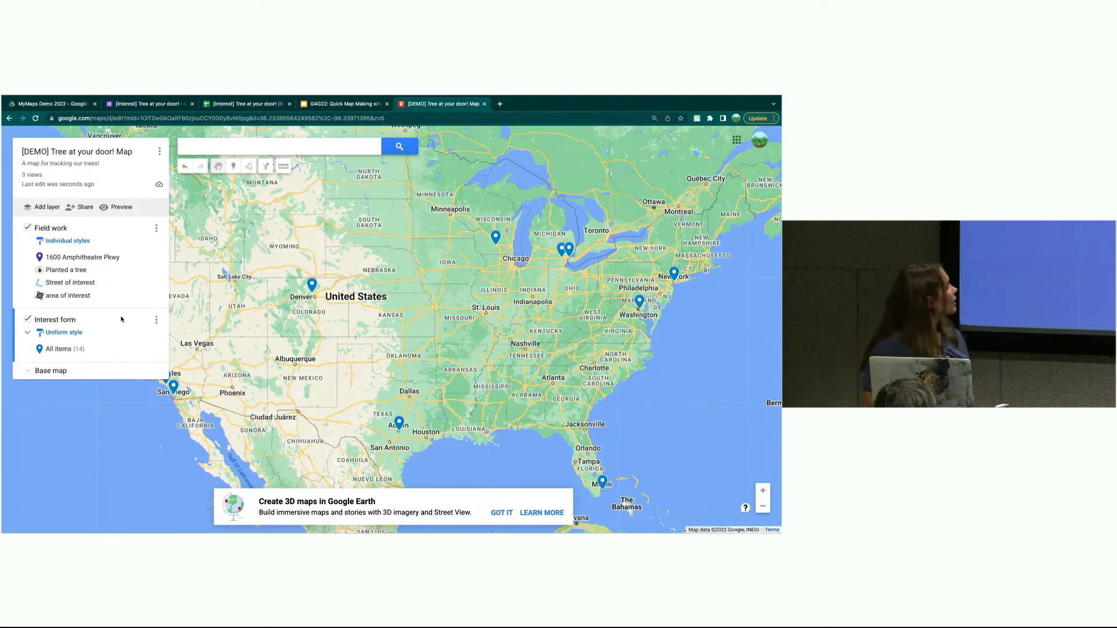
left_click(73, 333)
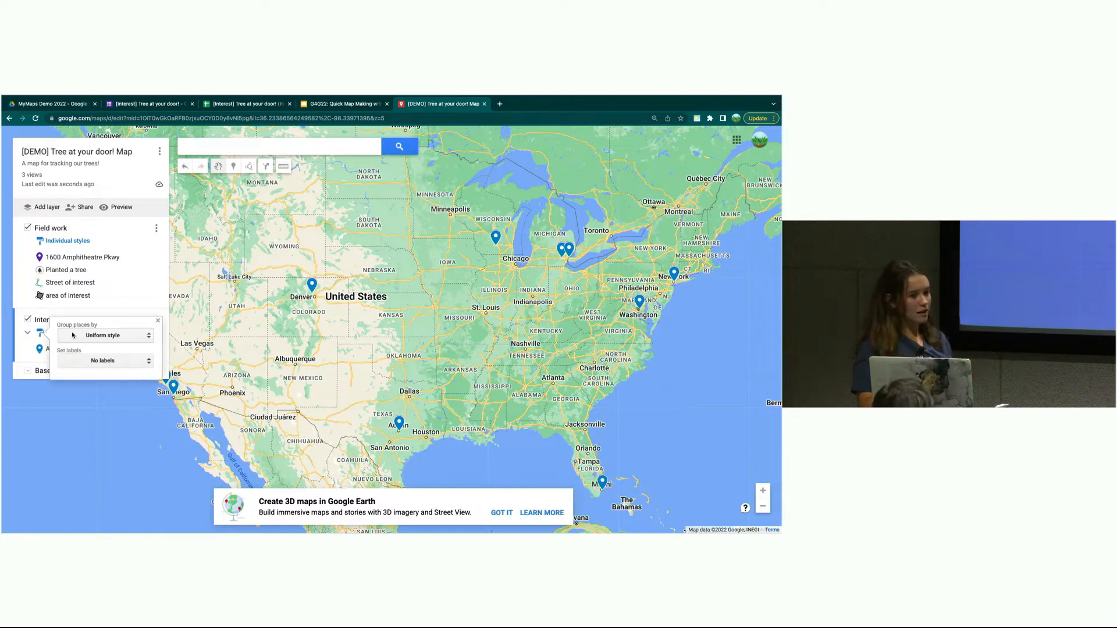
- Group the Interest form markers by Preferred Type of Tree and label them by Name
left_click(73, 335)
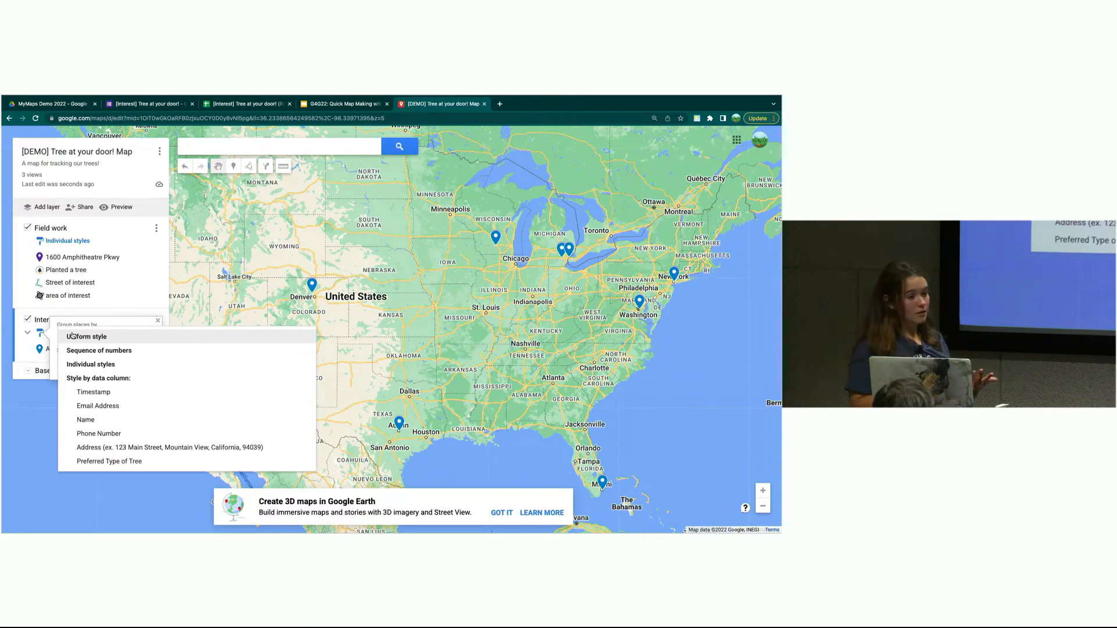
left_click(128, 460)
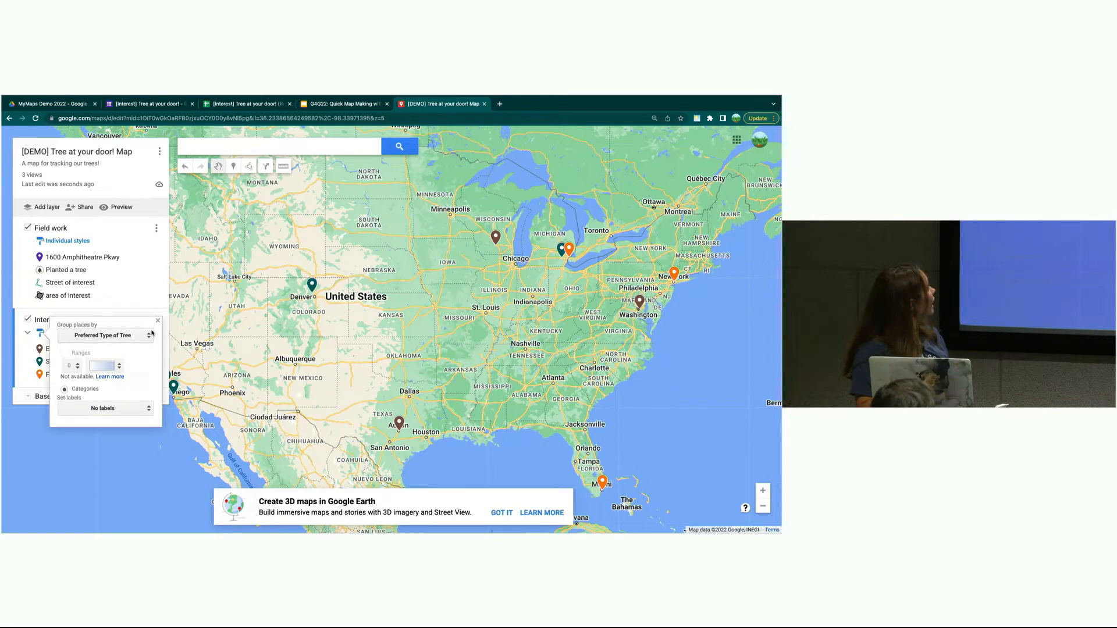
left_click(140, 408)
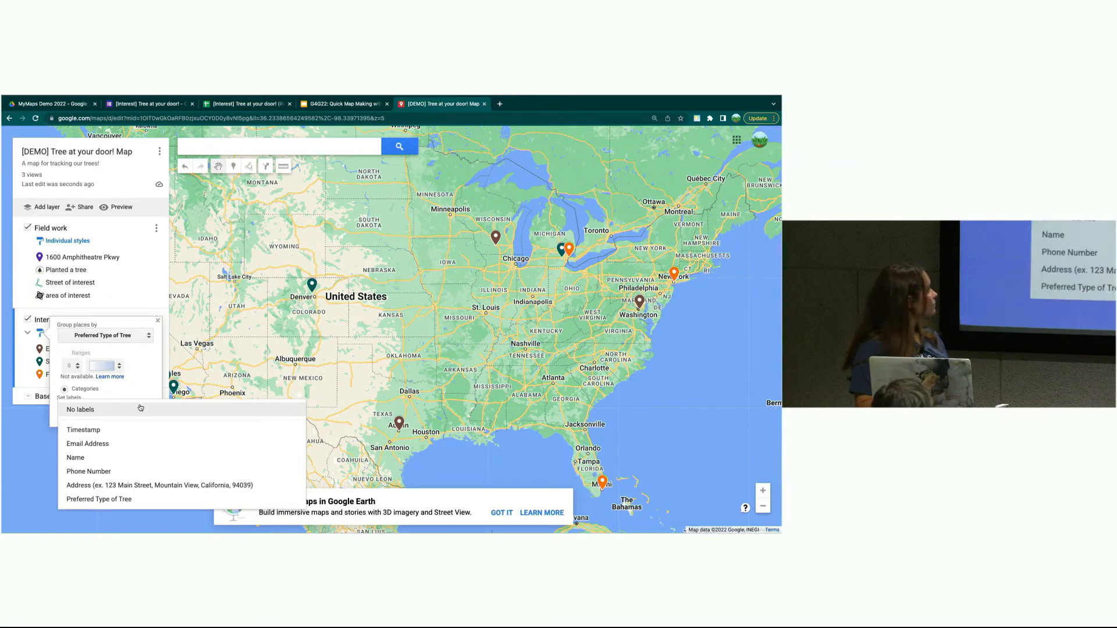
left_click(128, 458)
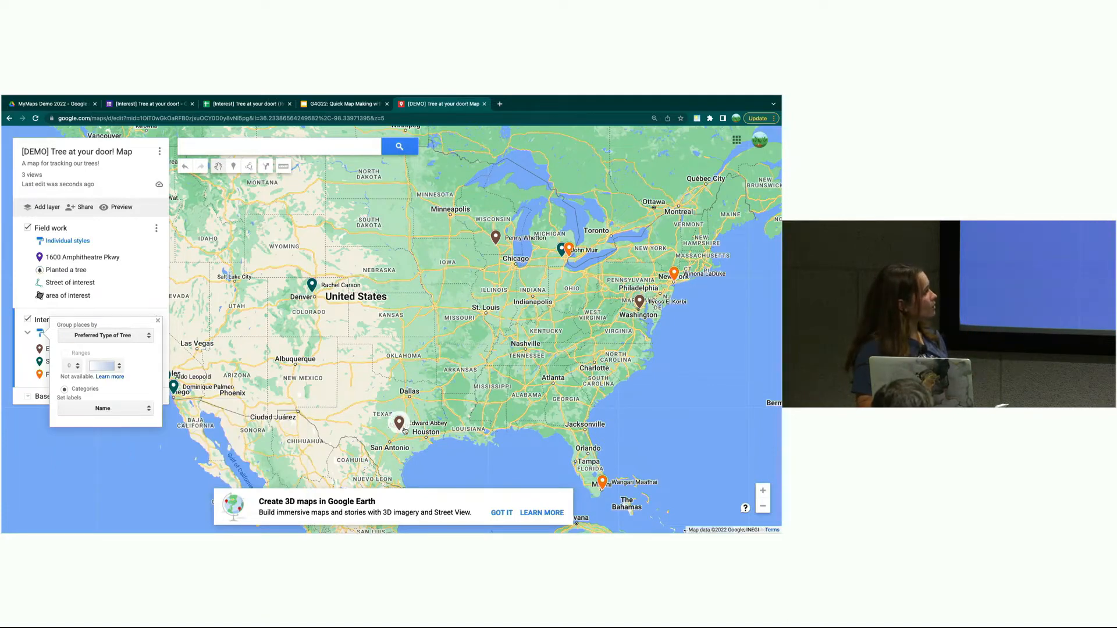
- Pan the map west to frame all markers, including the West Coast ones
left_click_drag(297, 287, 435, 312)
left_click_drag(351, 394, 367, 353)
left_click_drag(239, 290, 192, 363)
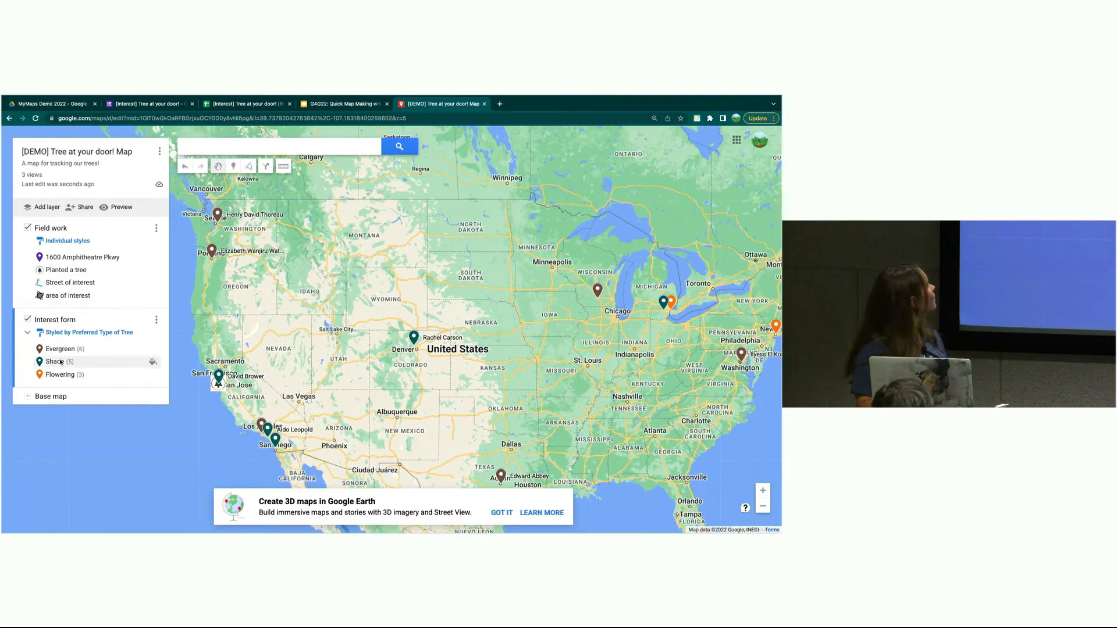
mouse_move(94, 349)
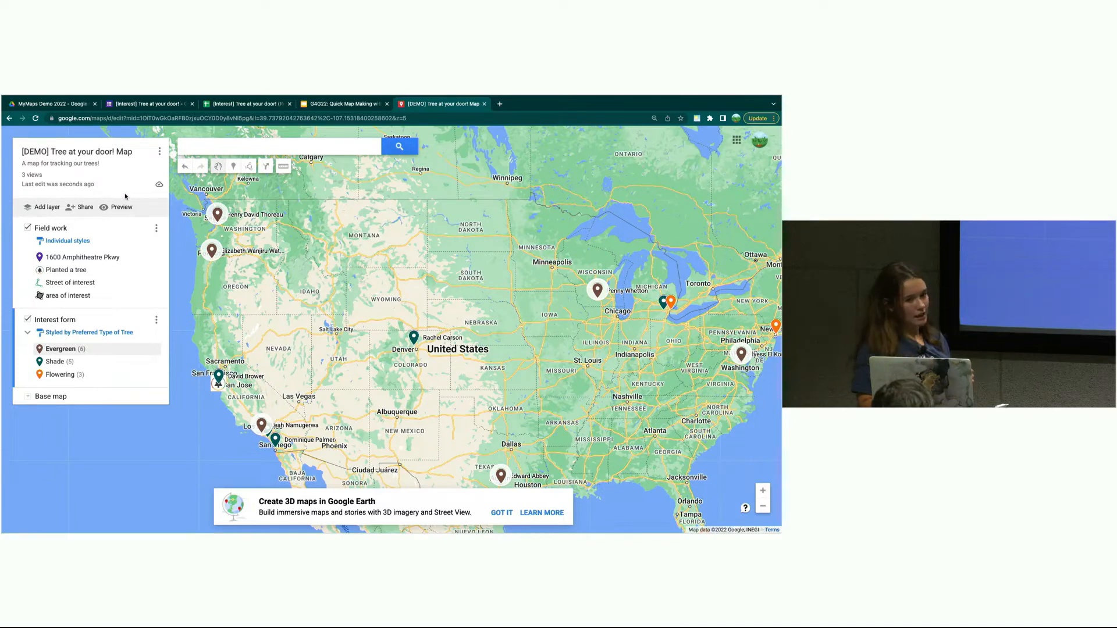
left_click_drag(343, 298, 243, 246)
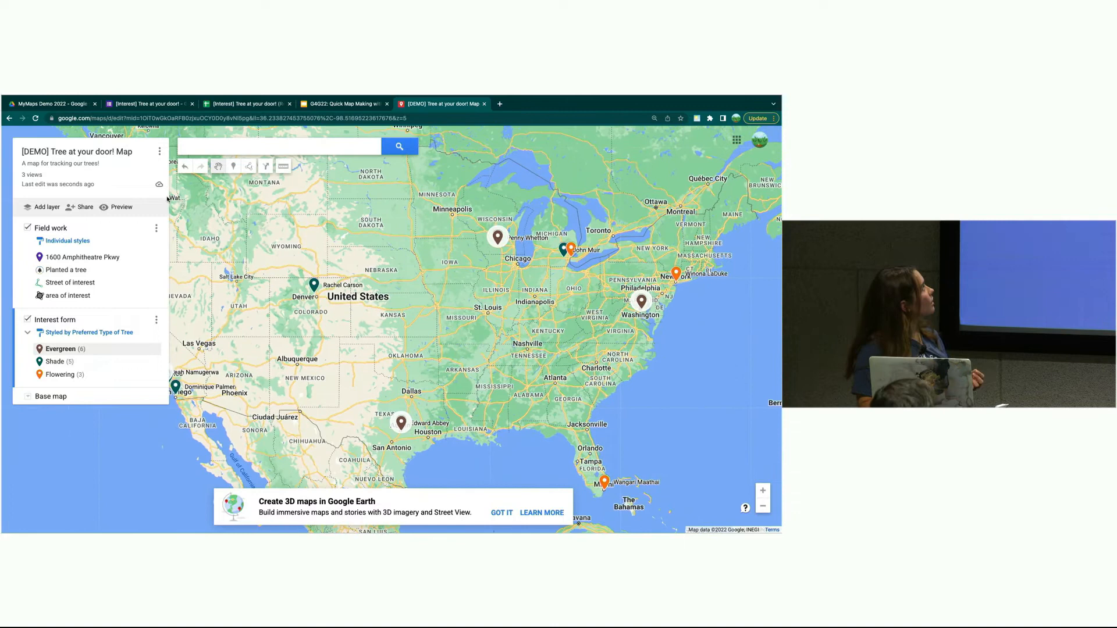
left_click(121, 207)
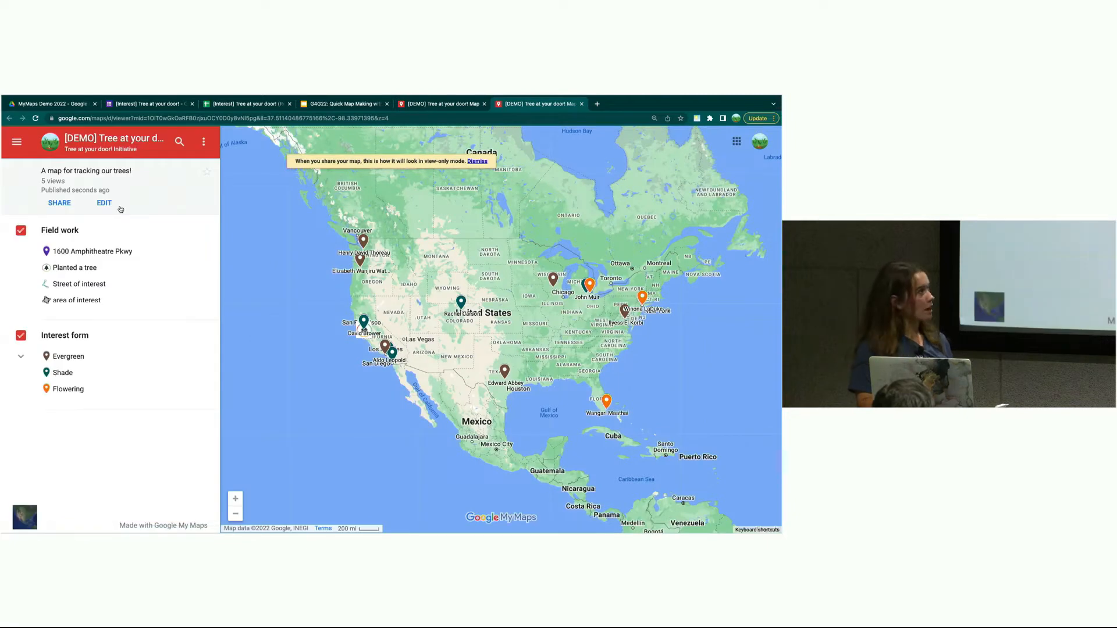
- View the San Francisco marker's details in the preview, then return to the editing view
left_click(364, 321)
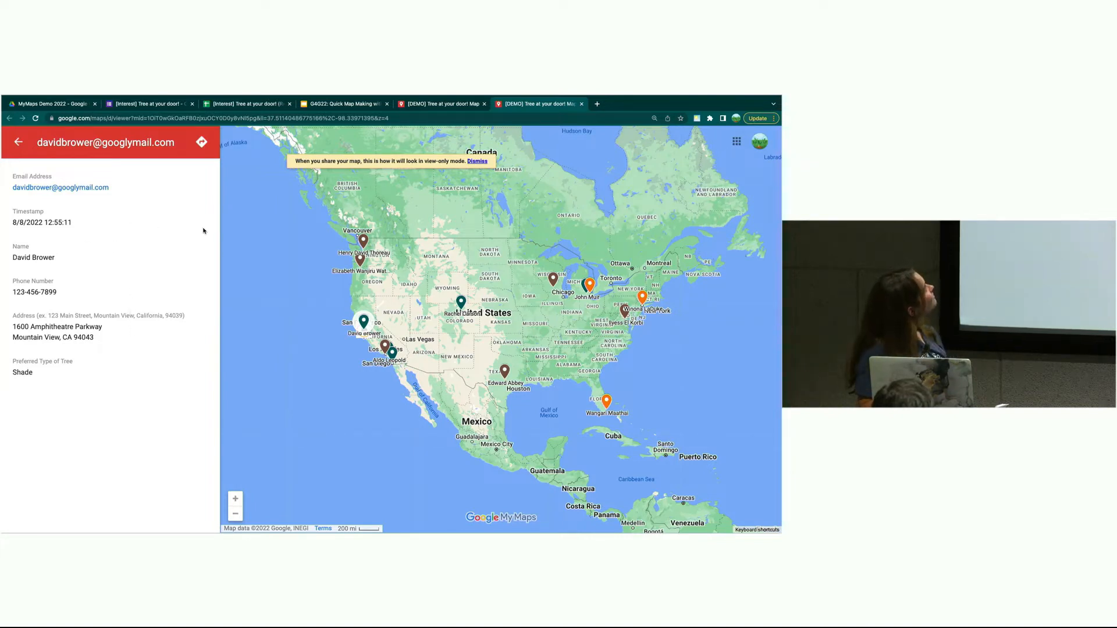
left_click(442, 104)
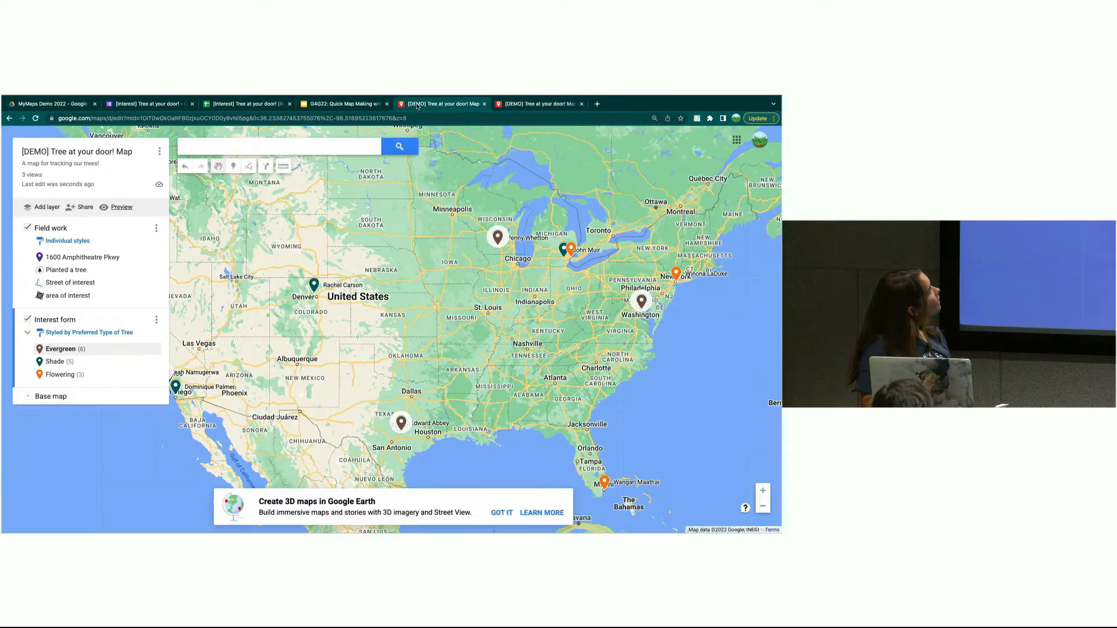
- Display the map's 'Embed on my site' iframe code, then go back to the Tutorial Time slide
left_click(160, 153)
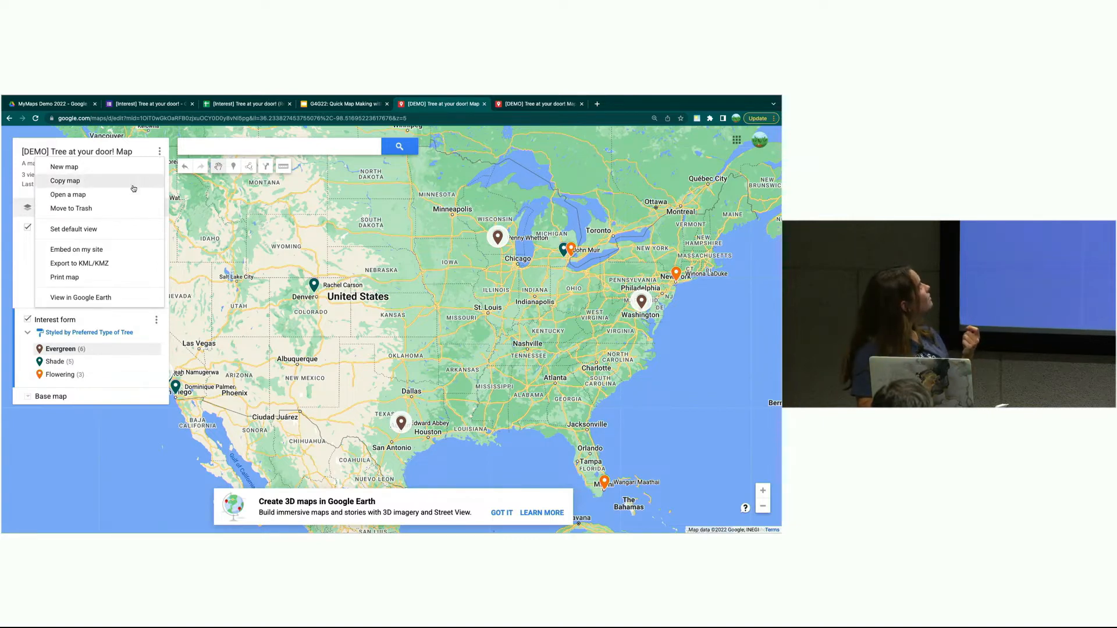
left_click(118, 249)
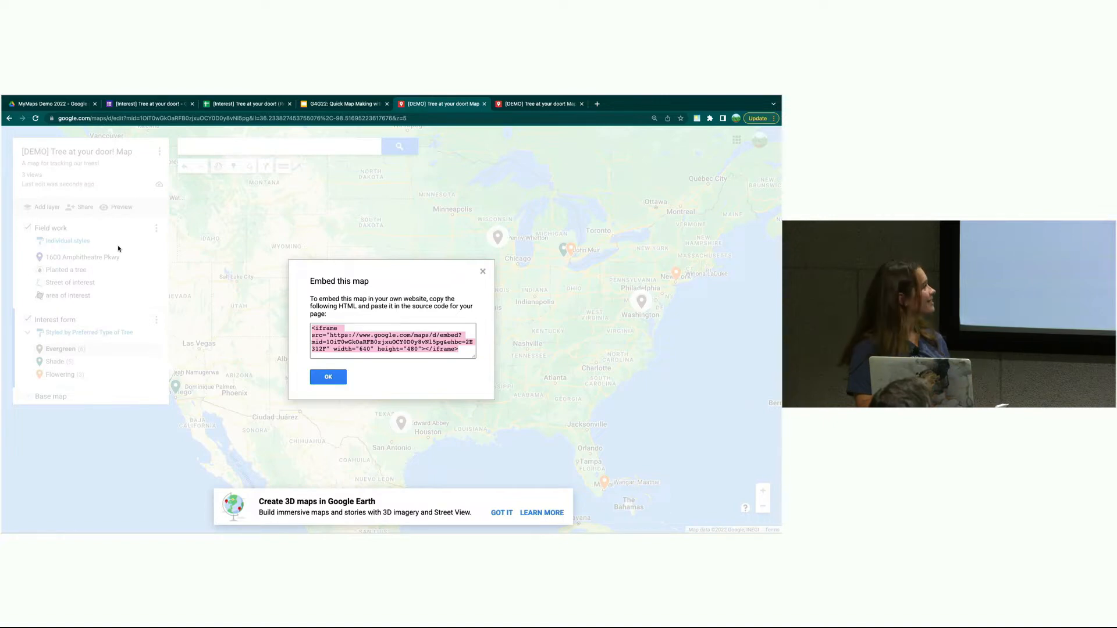
left_click(328, 377)
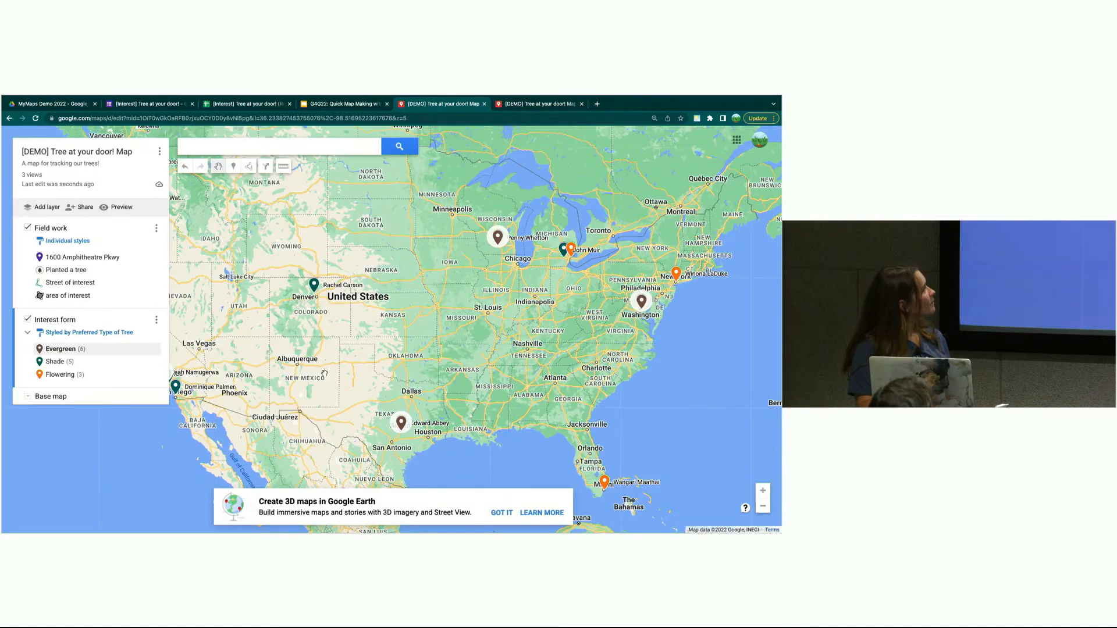
left_click(328, 107)
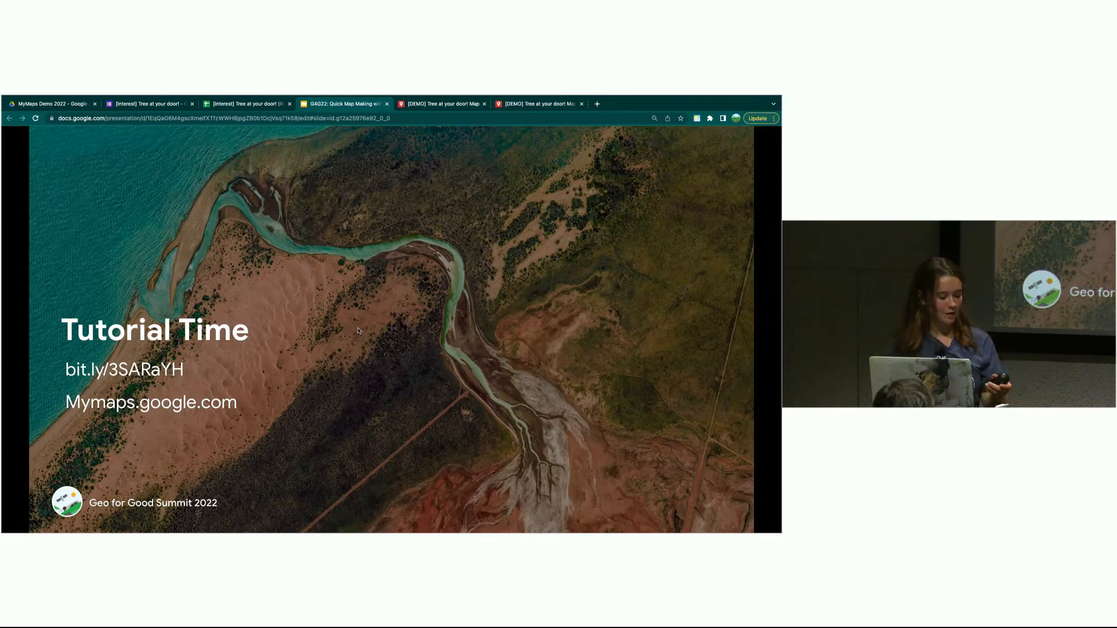
- Advance three slides, past Map Form Responses and the embedded-map example, to Importing Data Limits
key("Right")
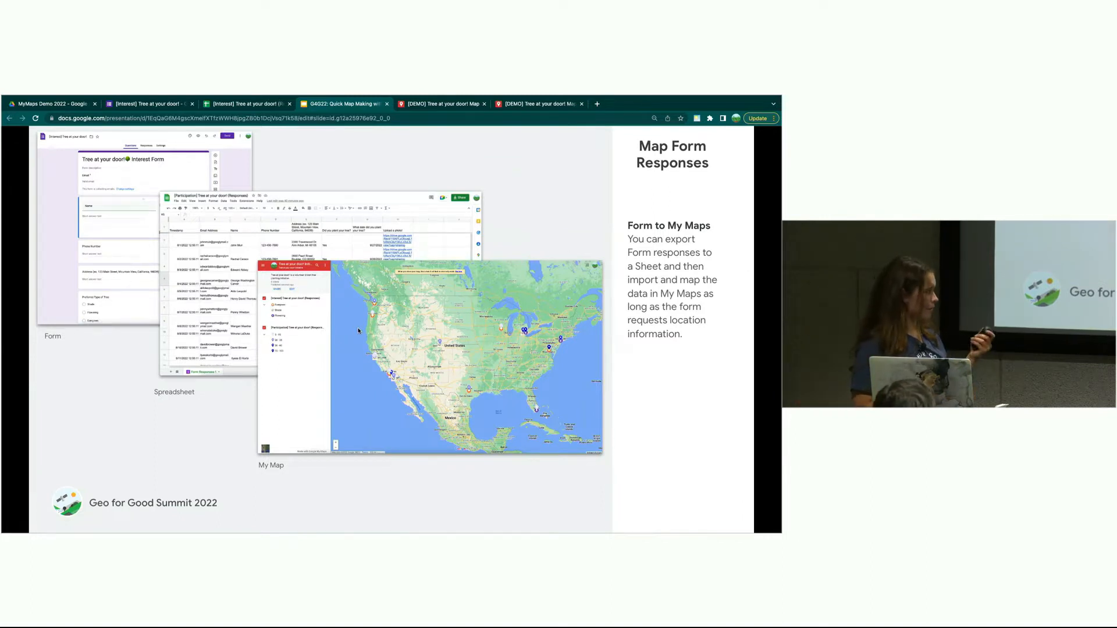
key("Right")
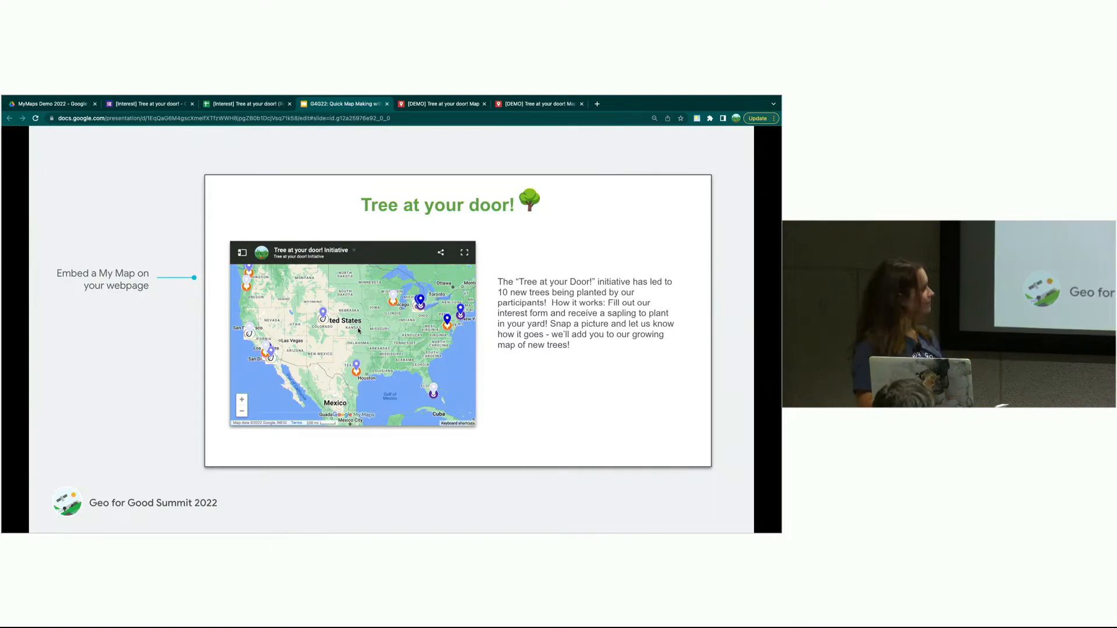
key("Right")
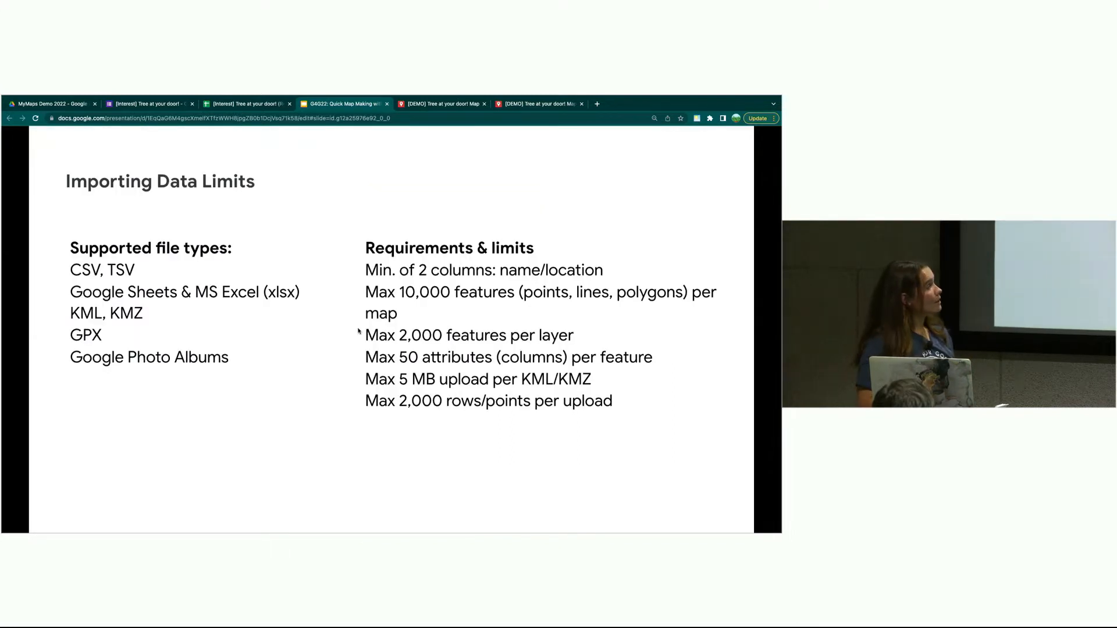
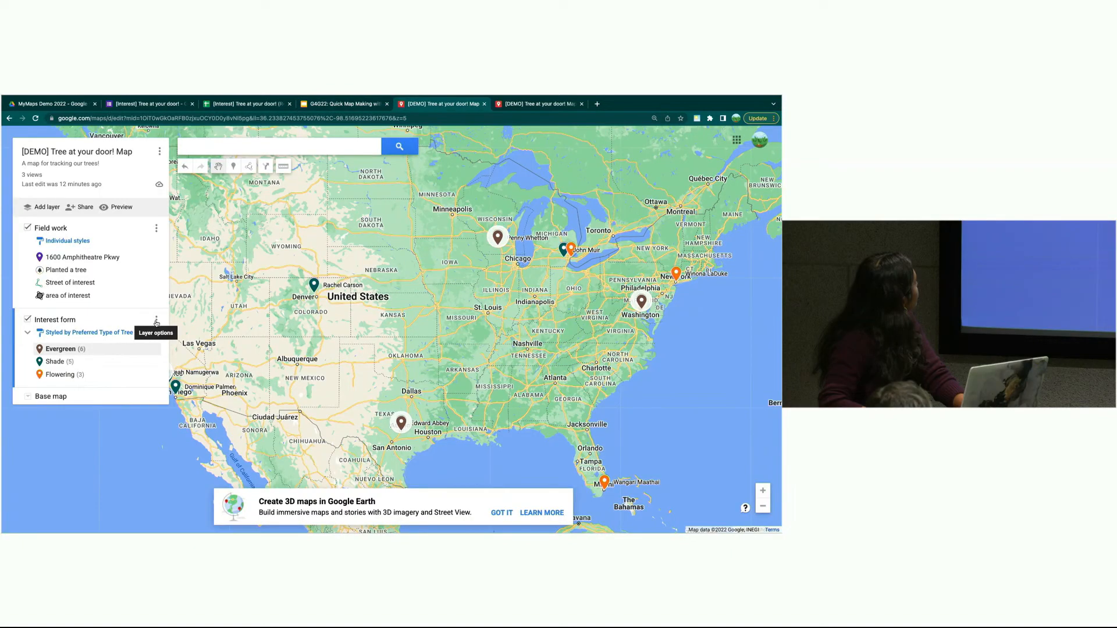
- Switch from the presentation to the [DEMO] Tree at your door! map
left_click(155, 321)
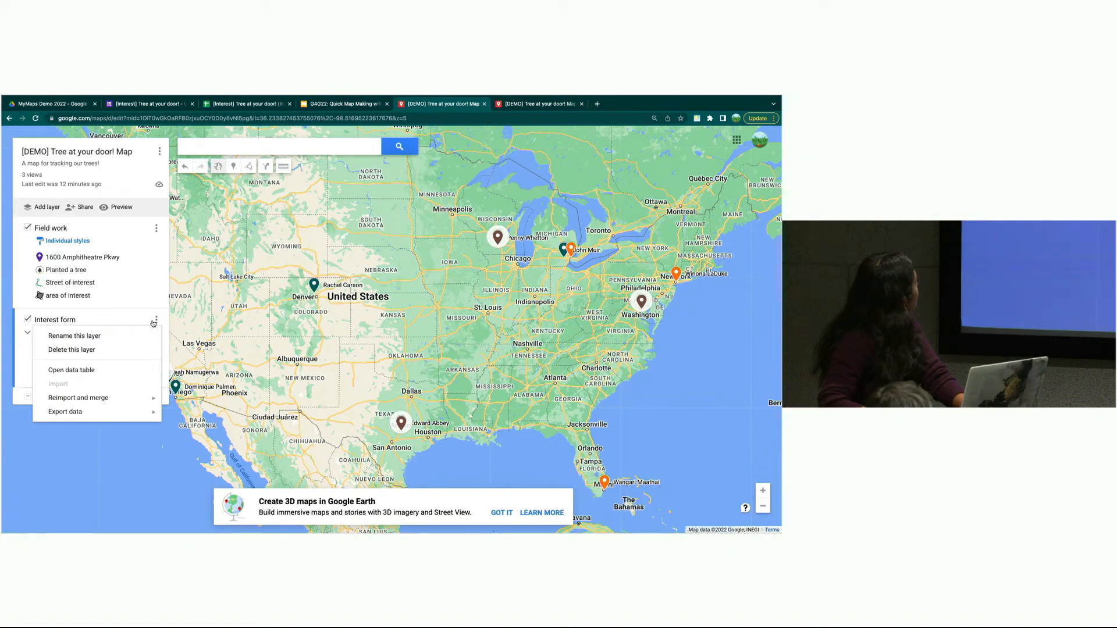
- Check the Interest form layer's 'Styled by Preferred Type of Tree' grouping, then return to the Slides presentation
left_click(76, 315)
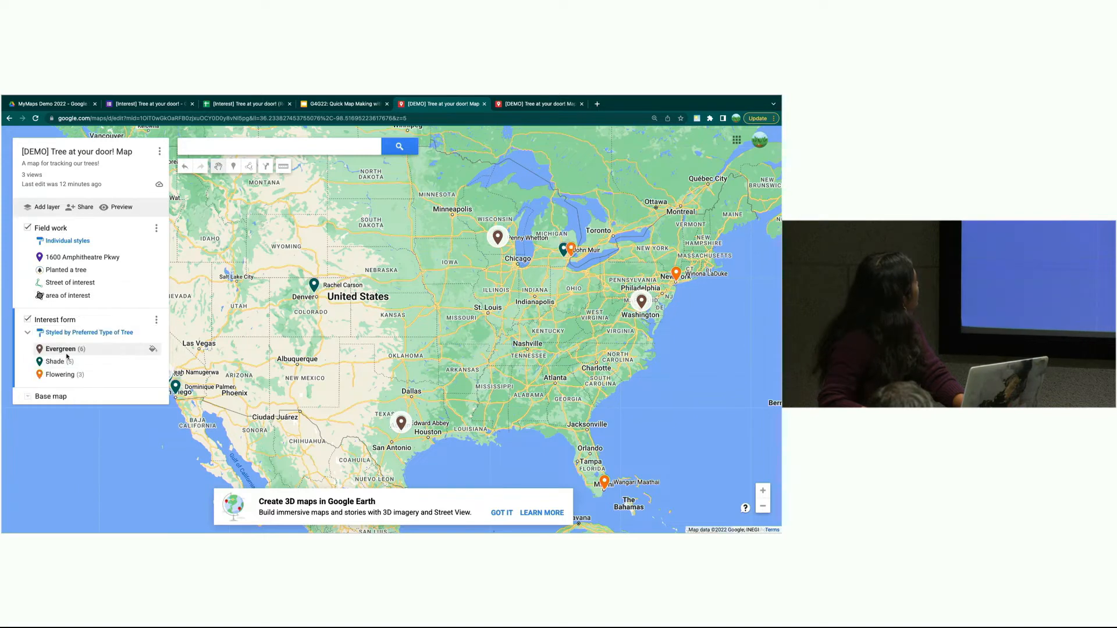
left_click(106, 334)
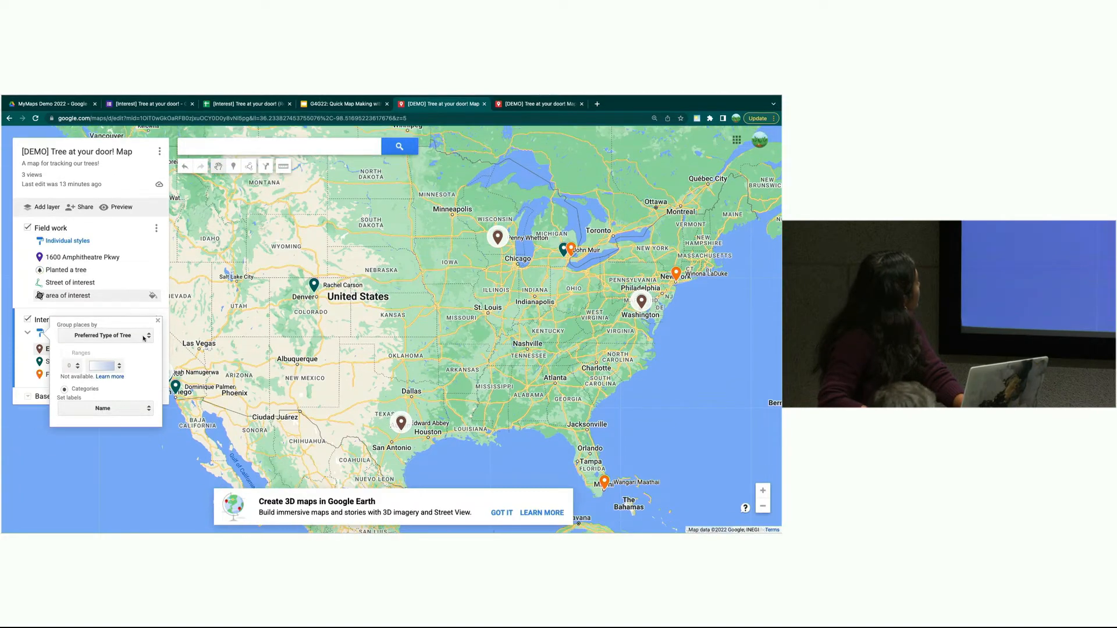
left_click(159, 321)
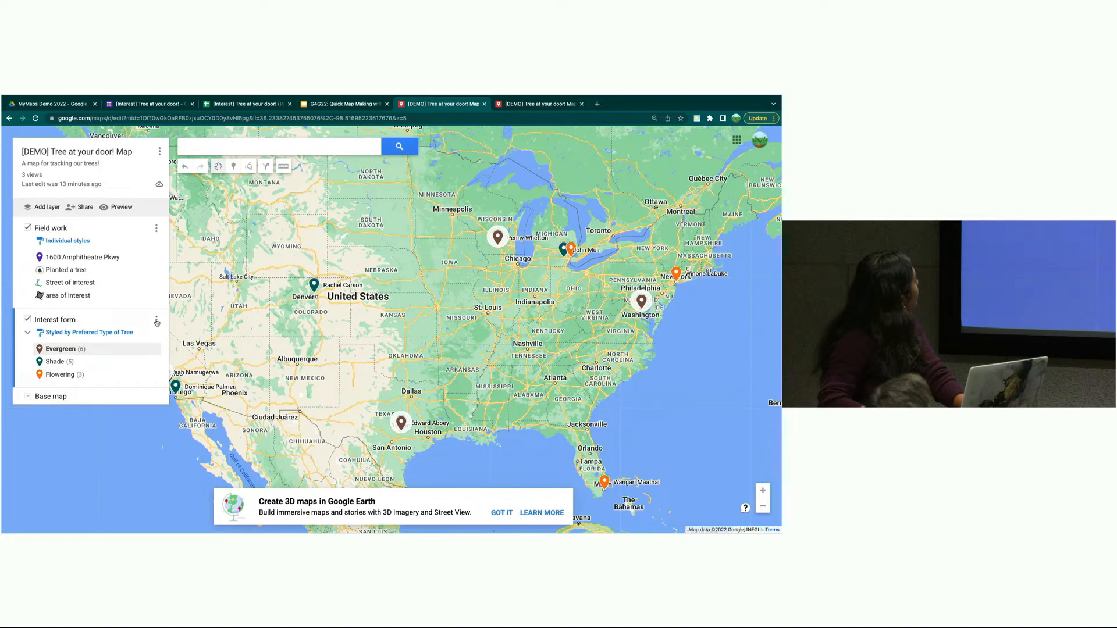
mouse_move(209, 97)
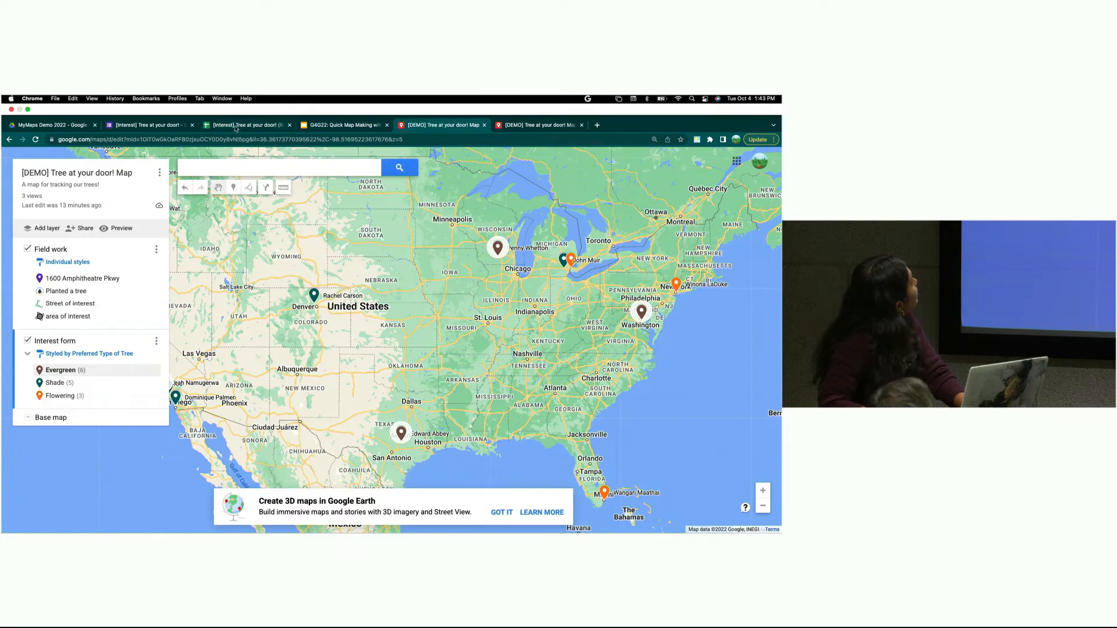
left_click(363, 126)
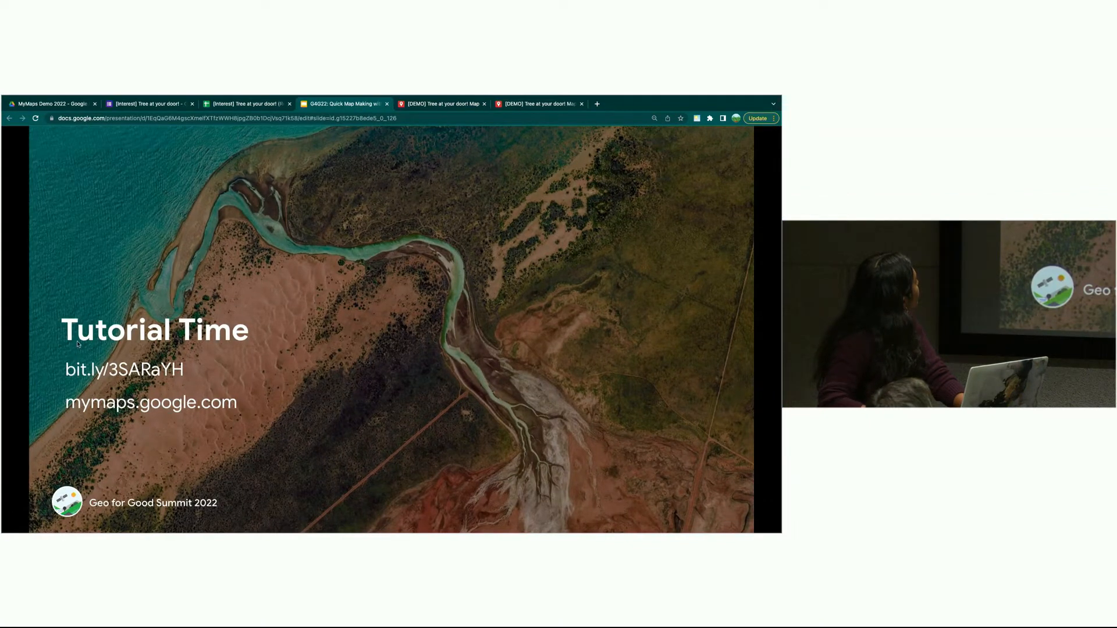
key("Right")
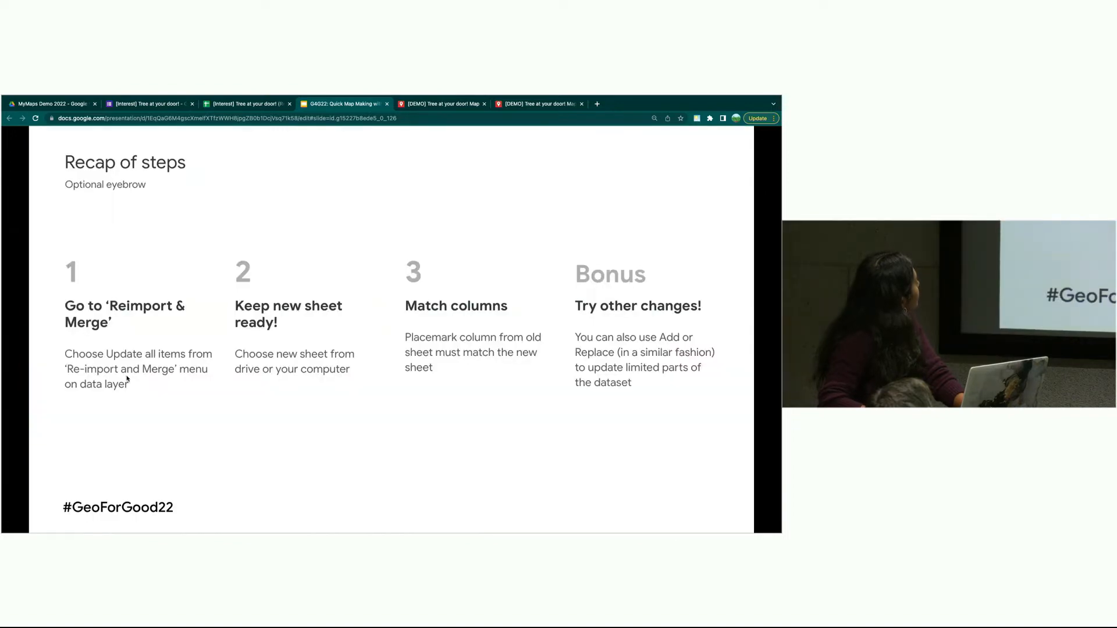
key("Left")
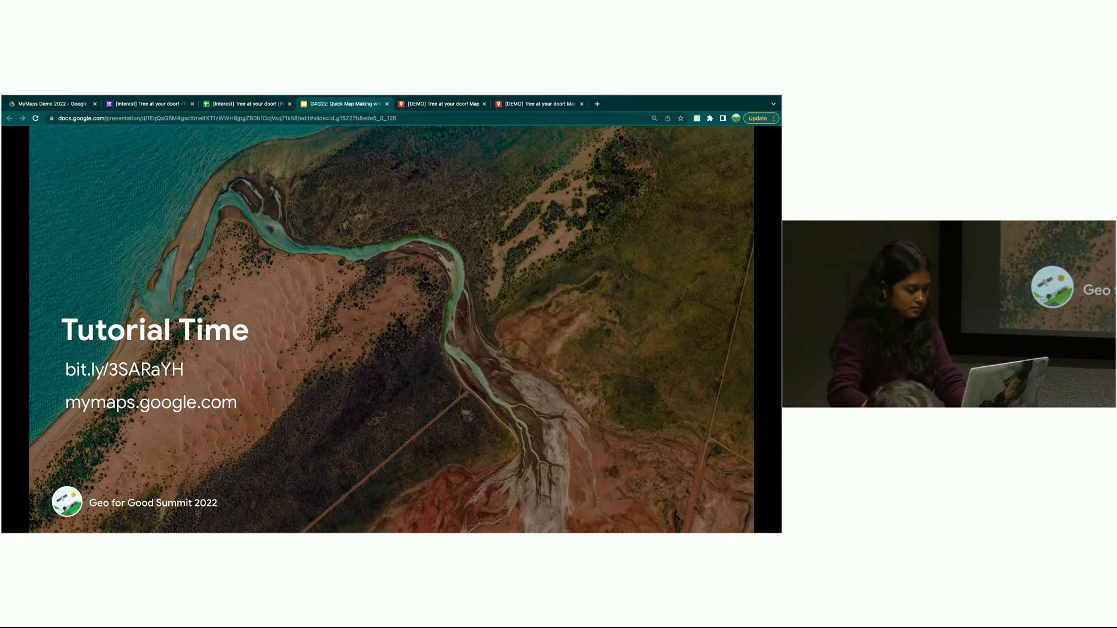
key("Escape")
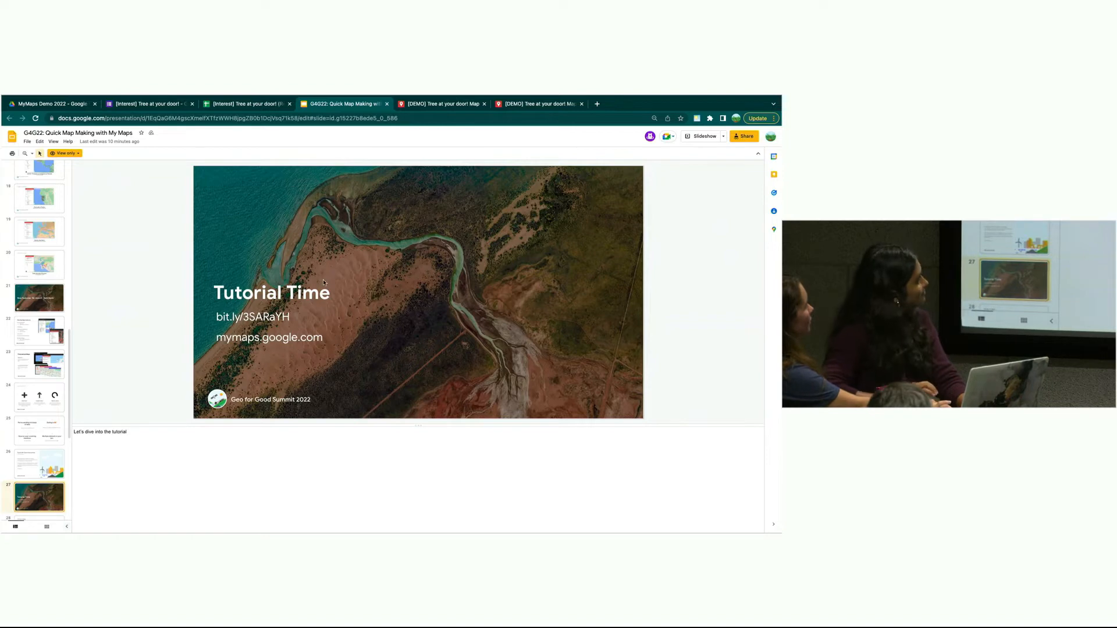
triple_click(292, 314)
key("super+c")
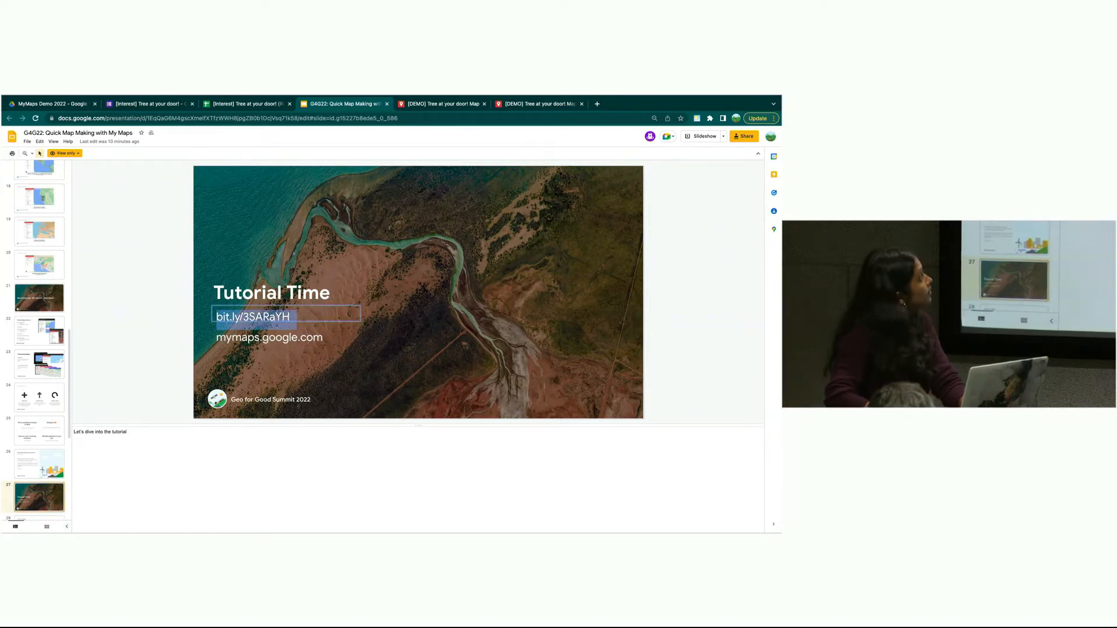
- Load the tutorial Google Doc from the bit.ly link in a new tab
mouse_move(153, 96)
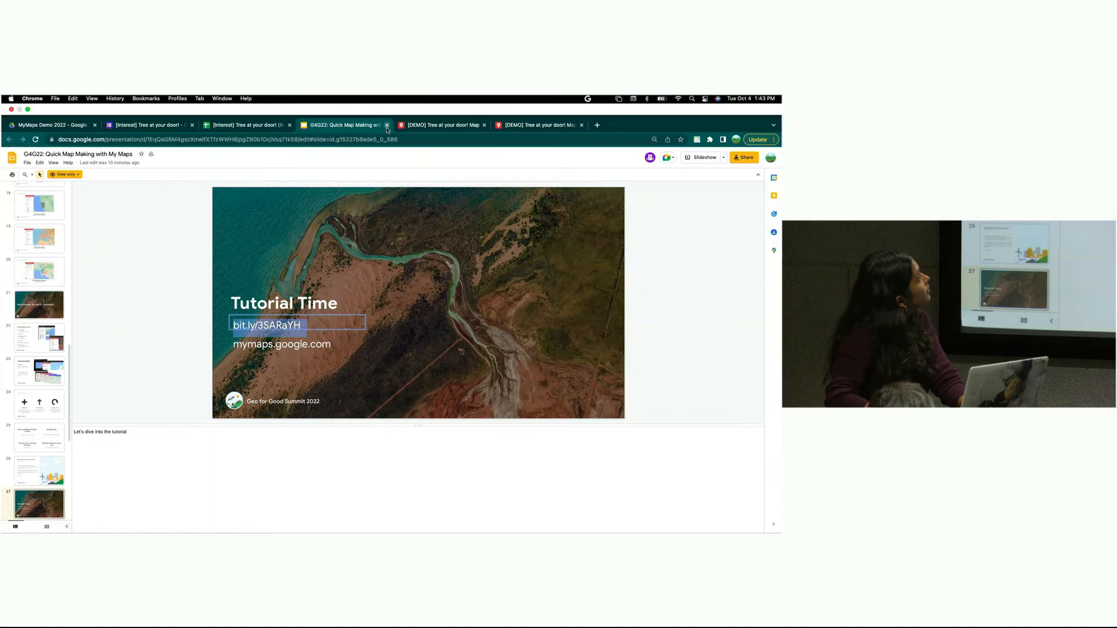
left_click(597, 125)
key("super+v")
key("Return")
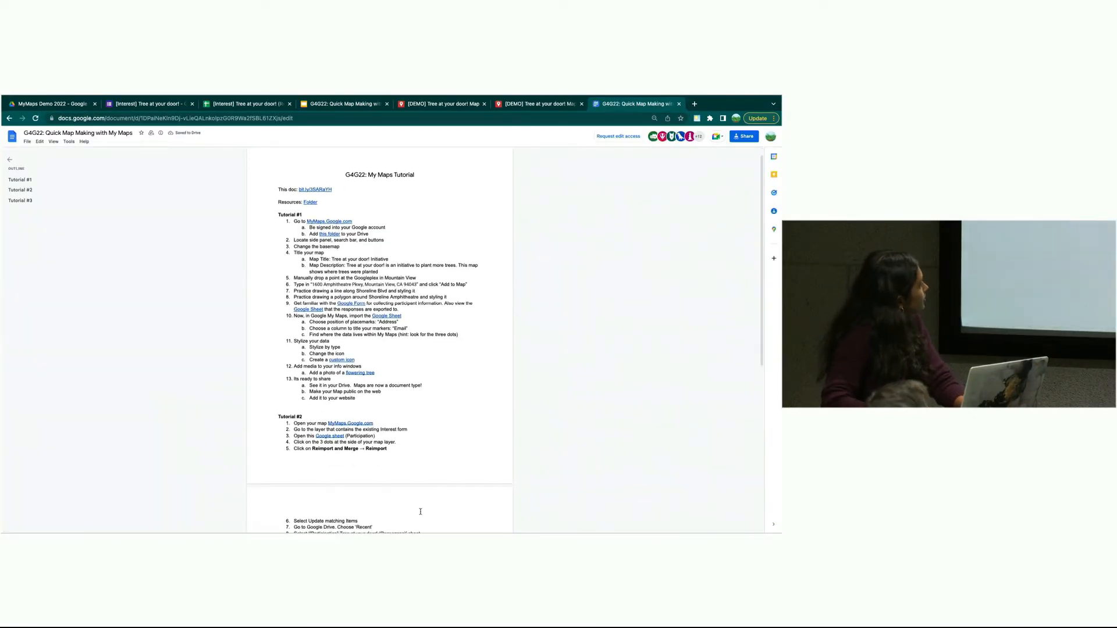
- Open the linked Participation responses sheet, then return to the demo tree map
scroll(420, 511, "down", 1)
mouse_move(331, 436)
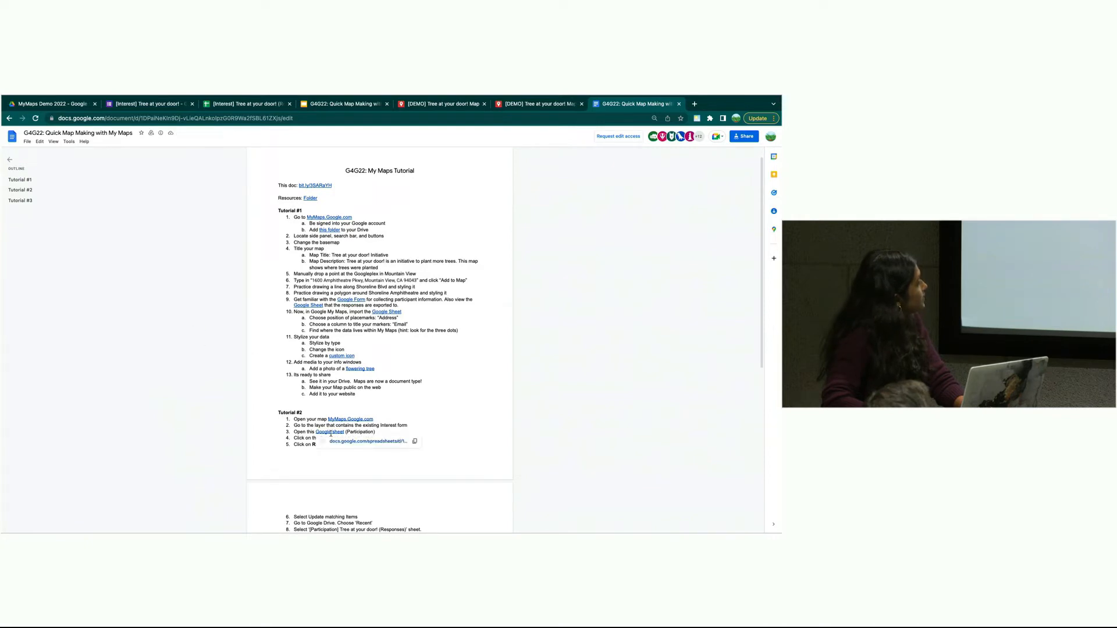
left_click(344, 442)
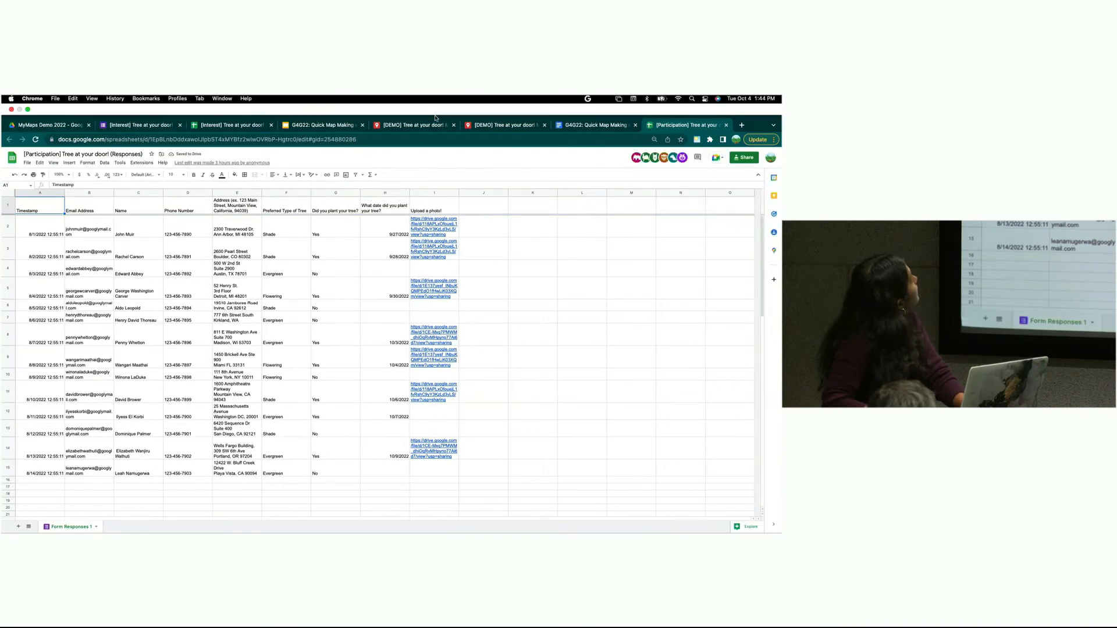
left_click(415, 126)
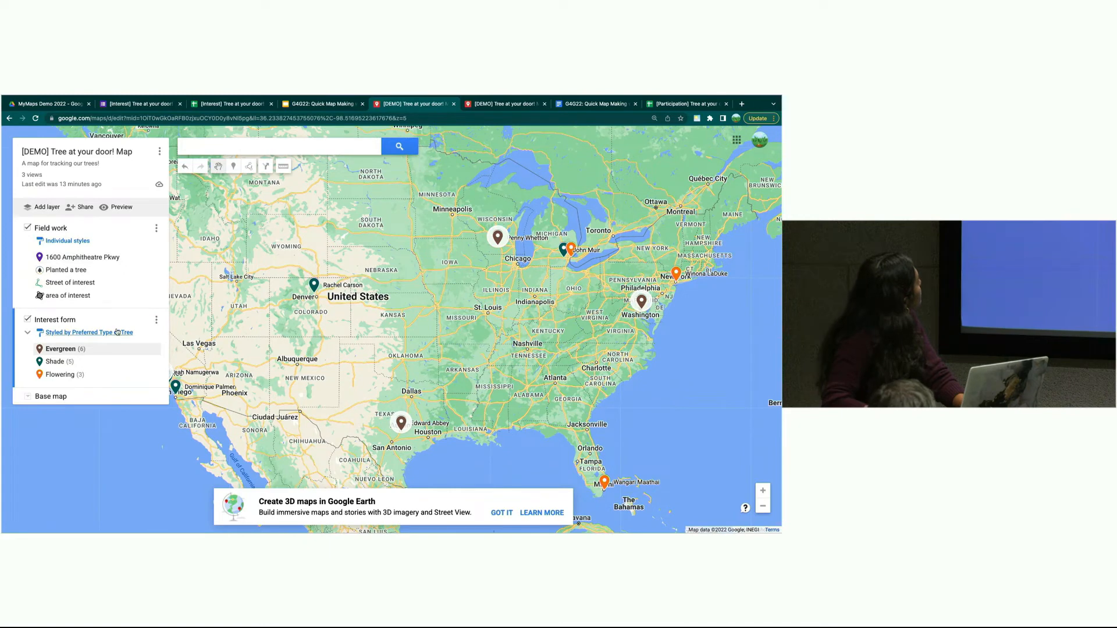
- Start reimporting the Interest form layer using Reimport and merge's 'Update matching items' option
left_click(156, 320)
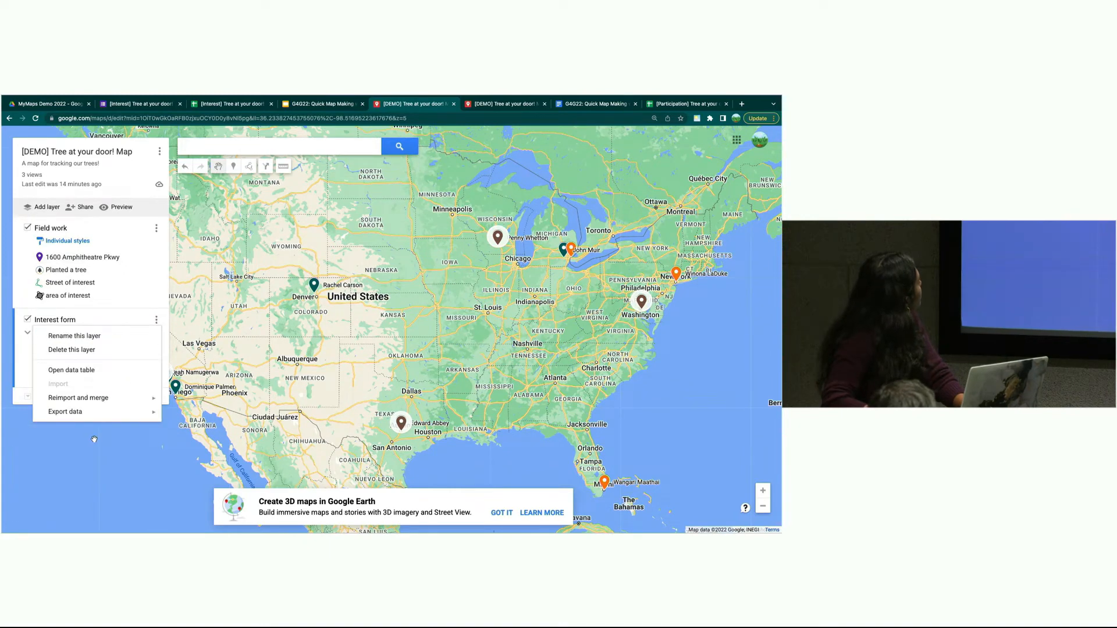
mouse_move(99, 399)
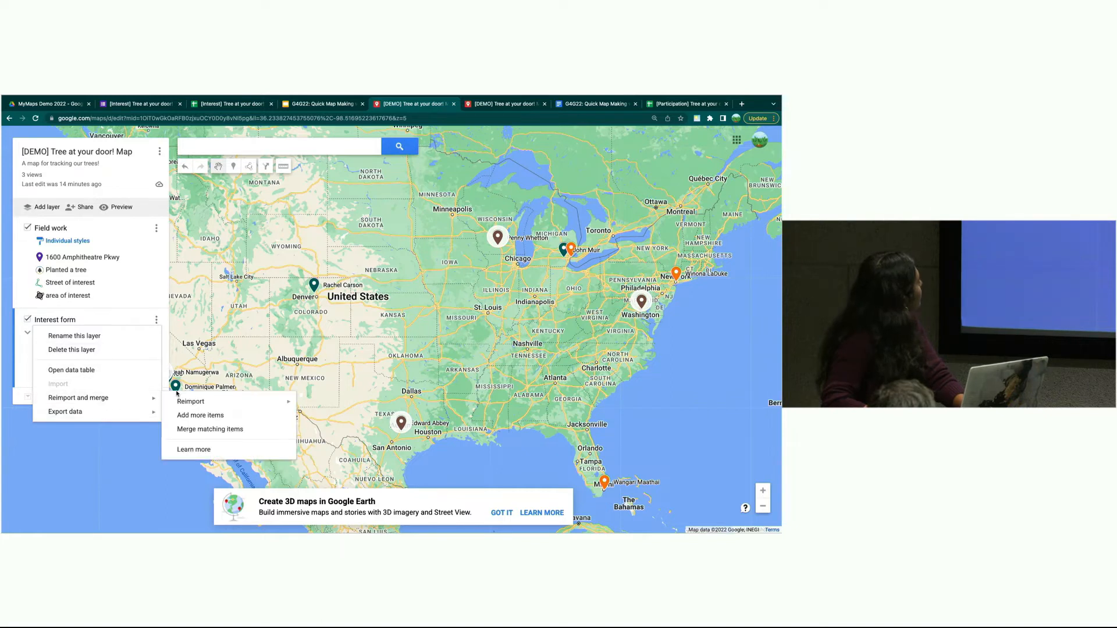
mouse_move(174, 403)
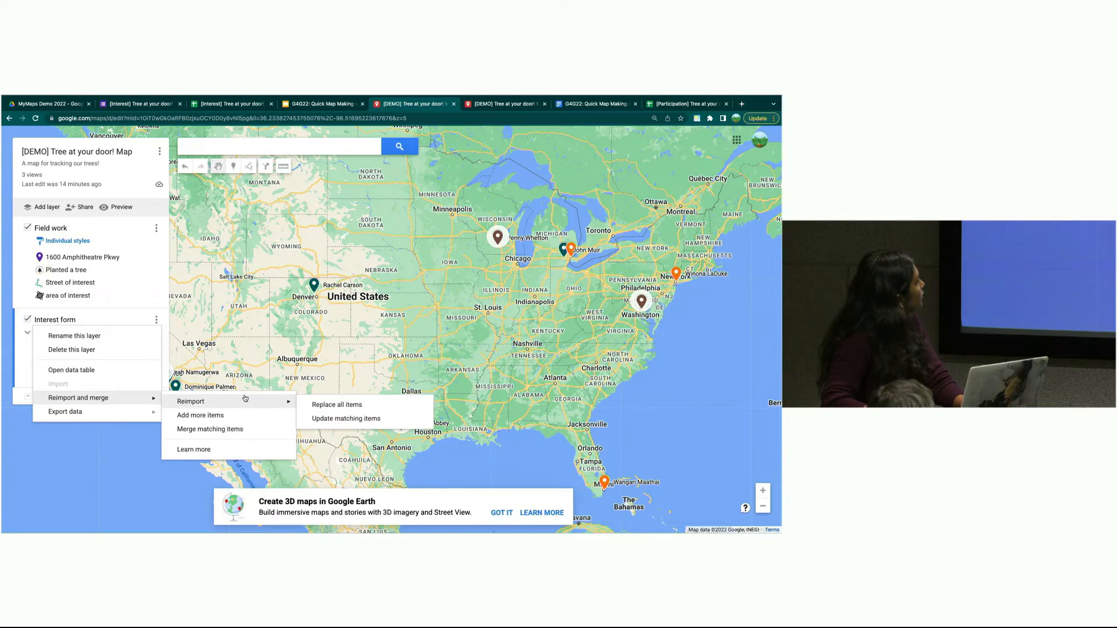
left_click(321, 423)
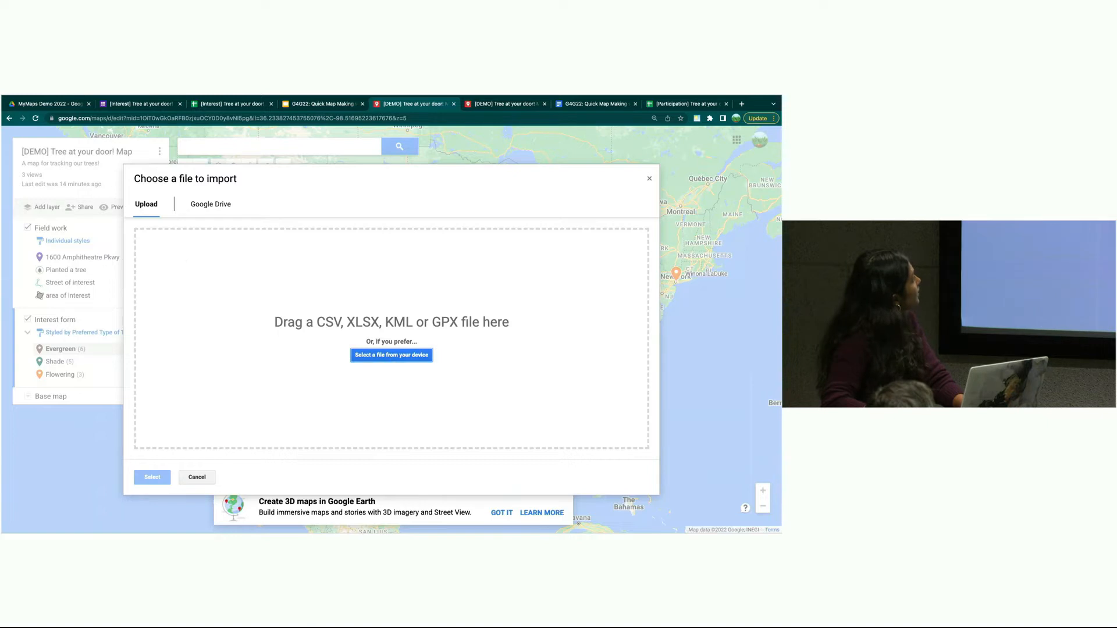
- Import the [Participation] responses sheet from the MyMaps Demo 2022 Drive folder
left_click(198, 205)
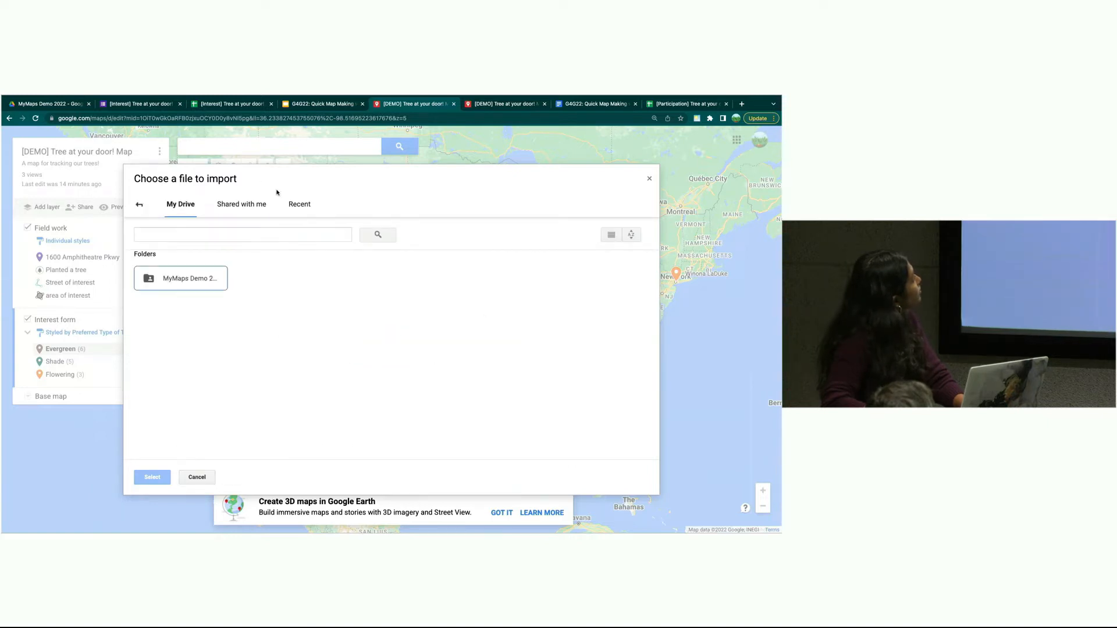
double_click(172, 281)
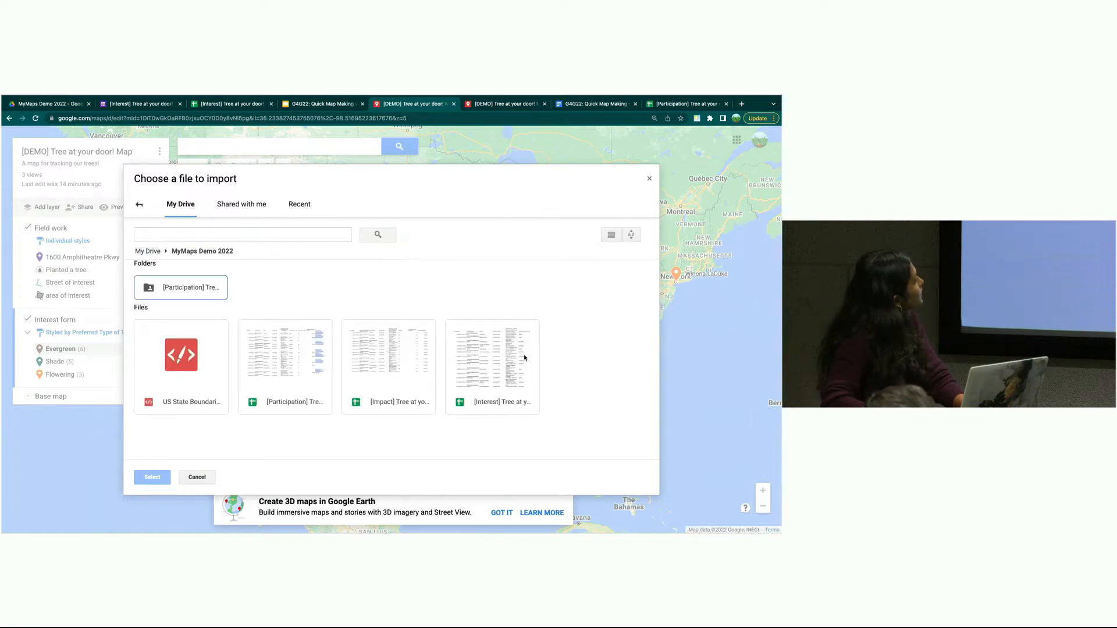
left_click(303, 392)
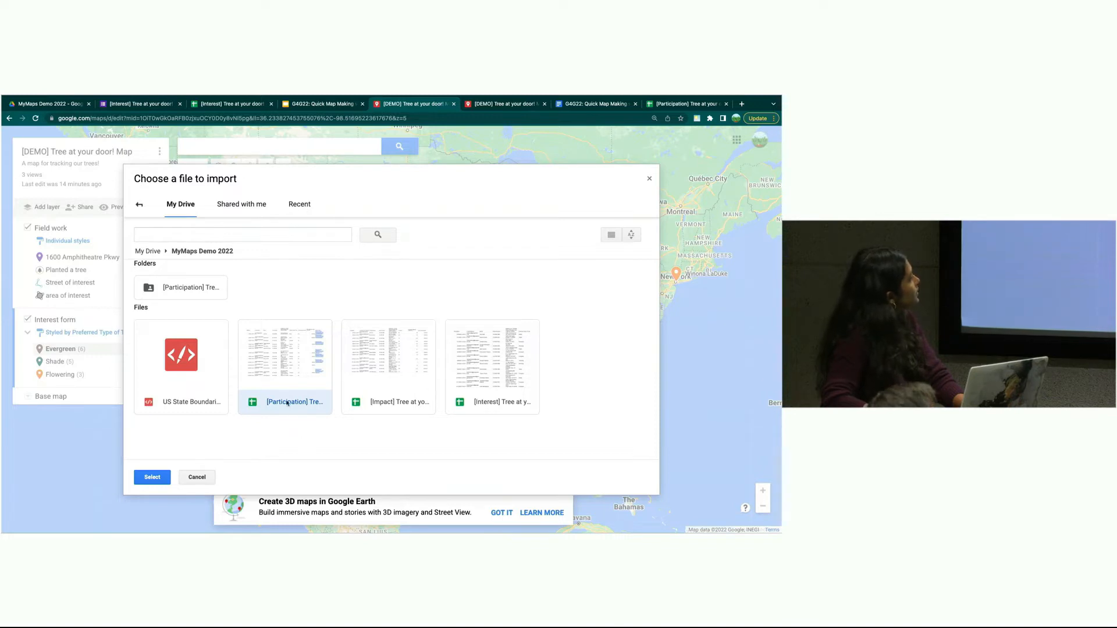
left_click(150, 477)
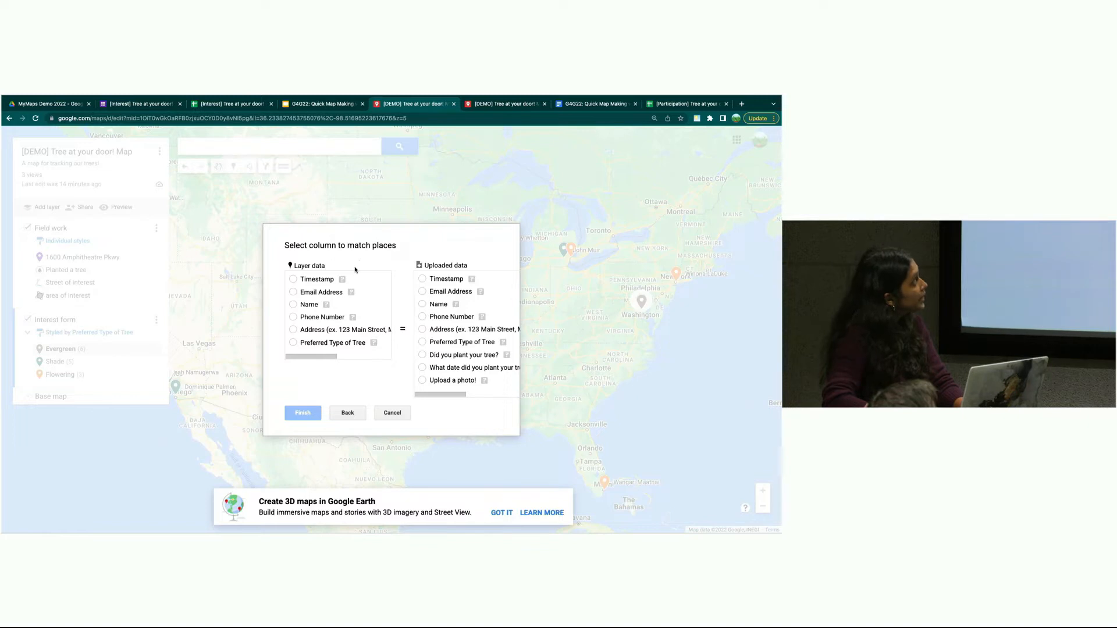
- Match places on the Address column for layer and uploaded data, previewing sample values
left_click(293, 330)
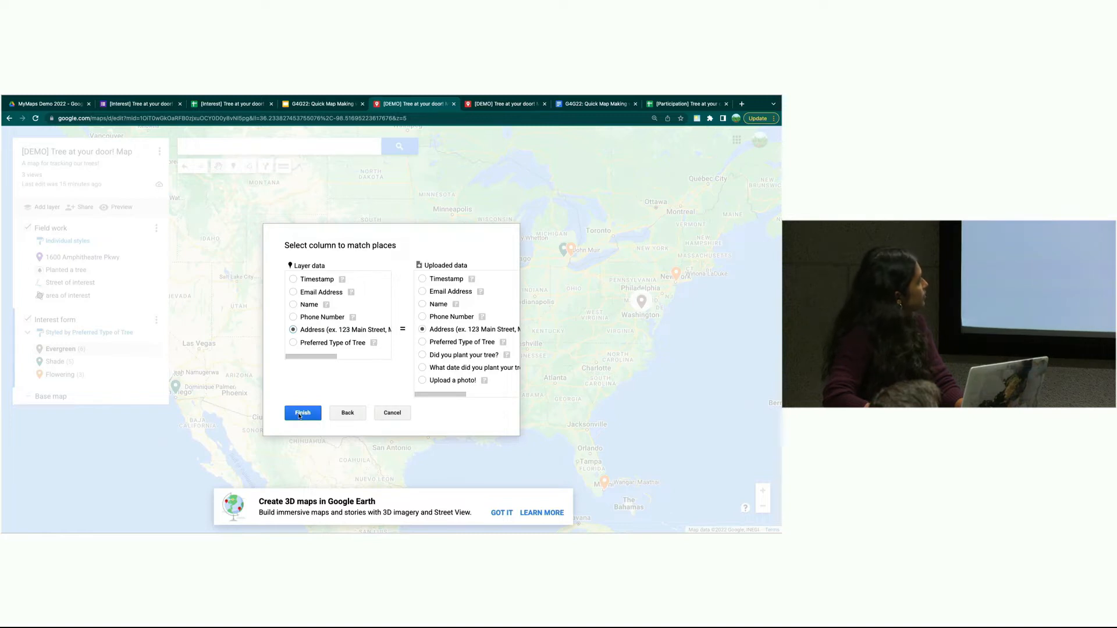
left_click(352, 318)
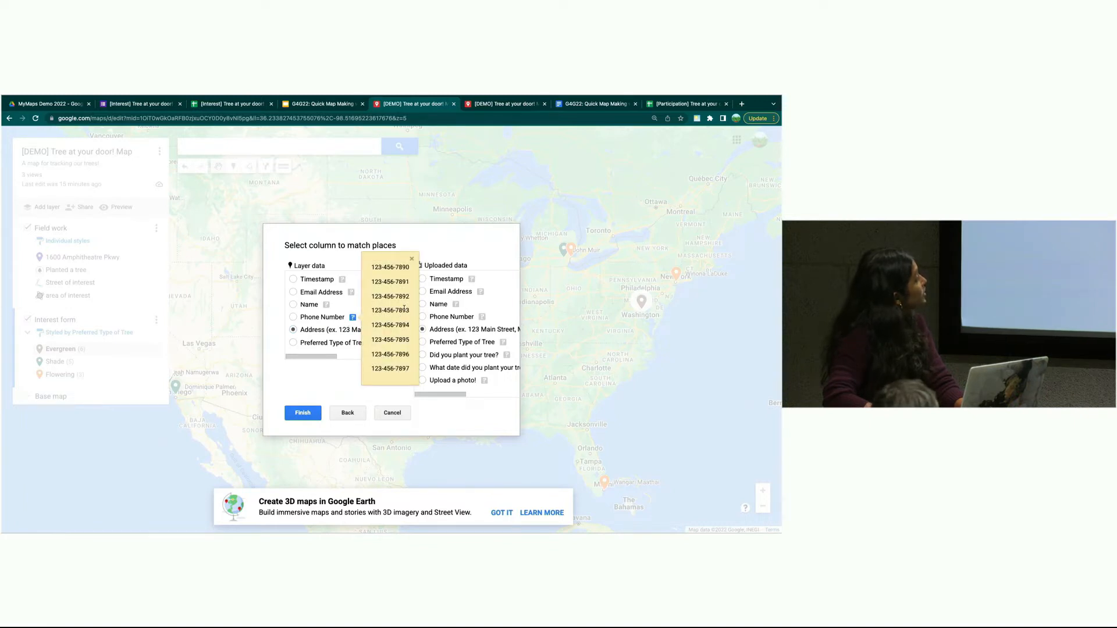
left_click(314, 381)
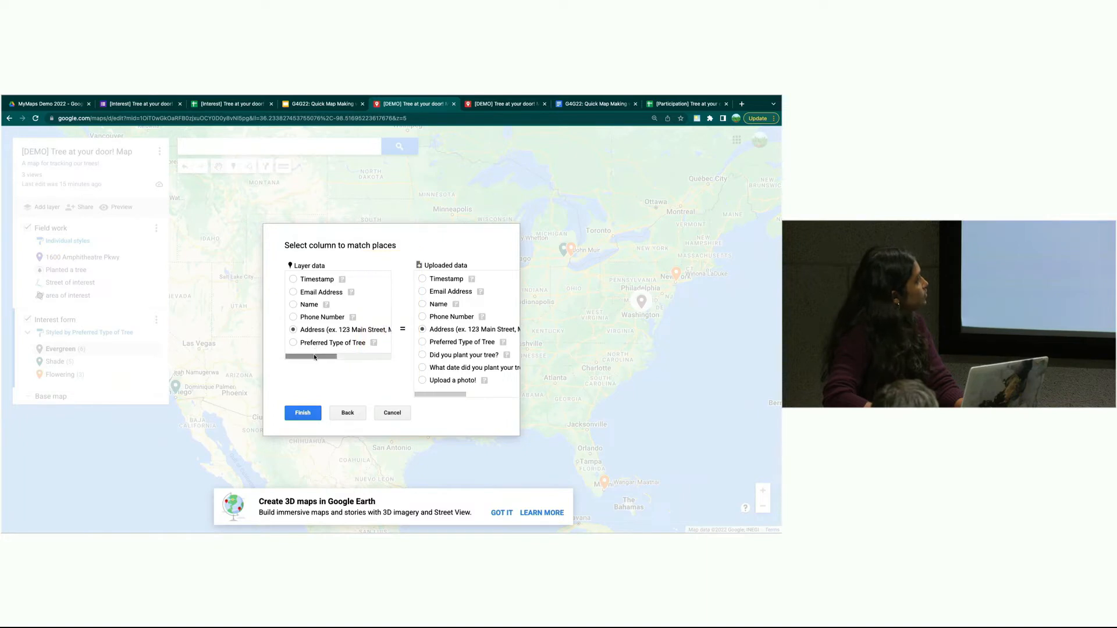
left_click_drag(317, 357, 371, 357)
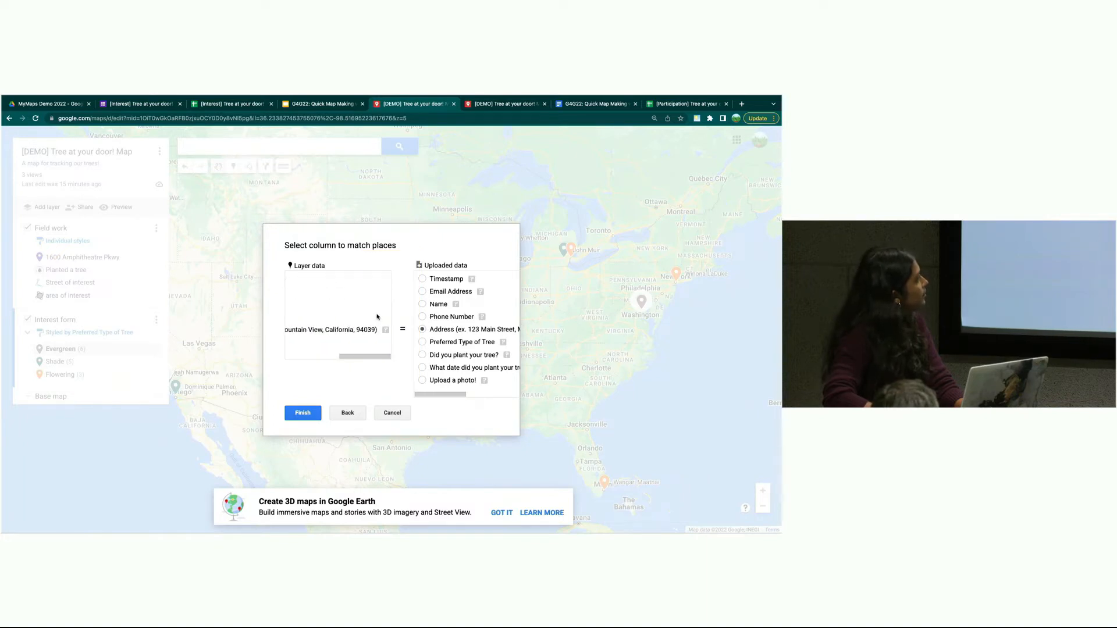
left_click(385, 330)
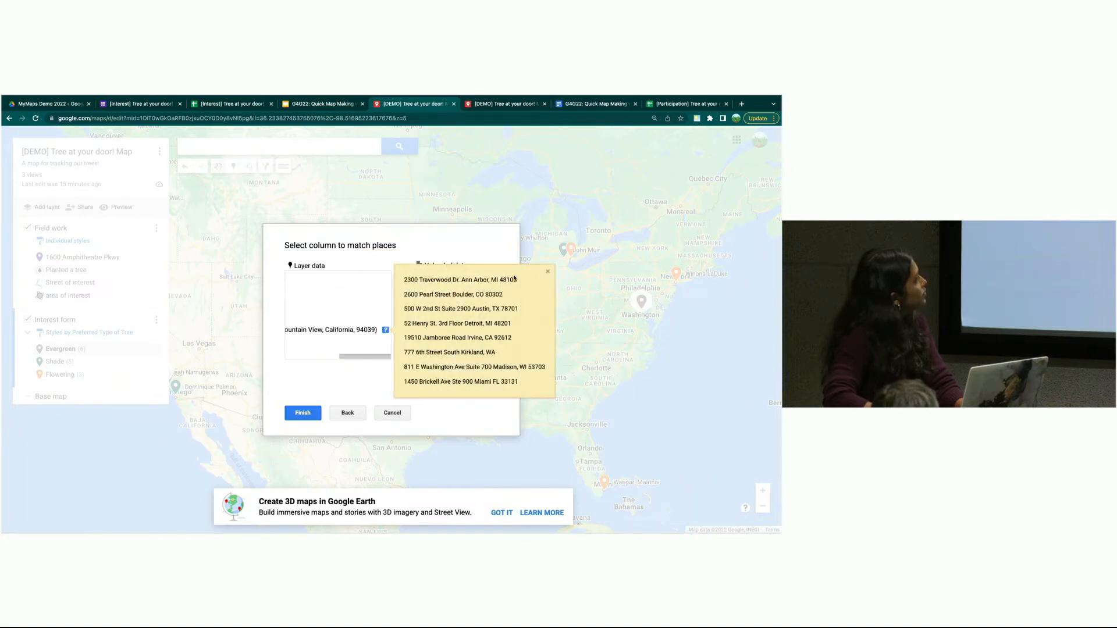
left_click(548, 269)
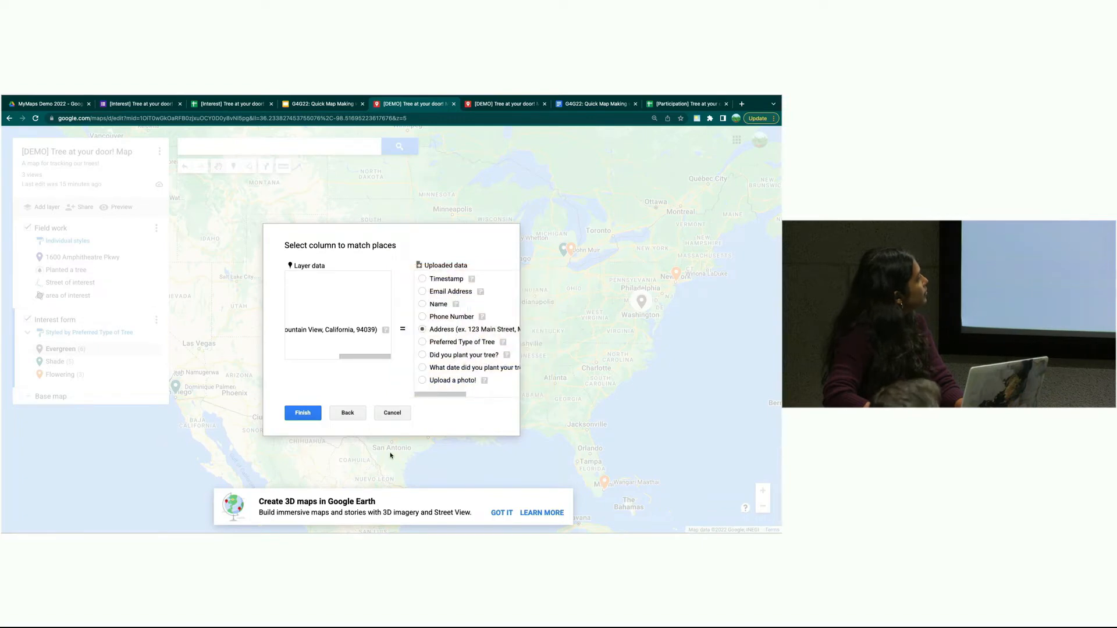
- Finish the merge and check the new planted, planting-date and photo-link columns in the data table
left_click(300, 413)
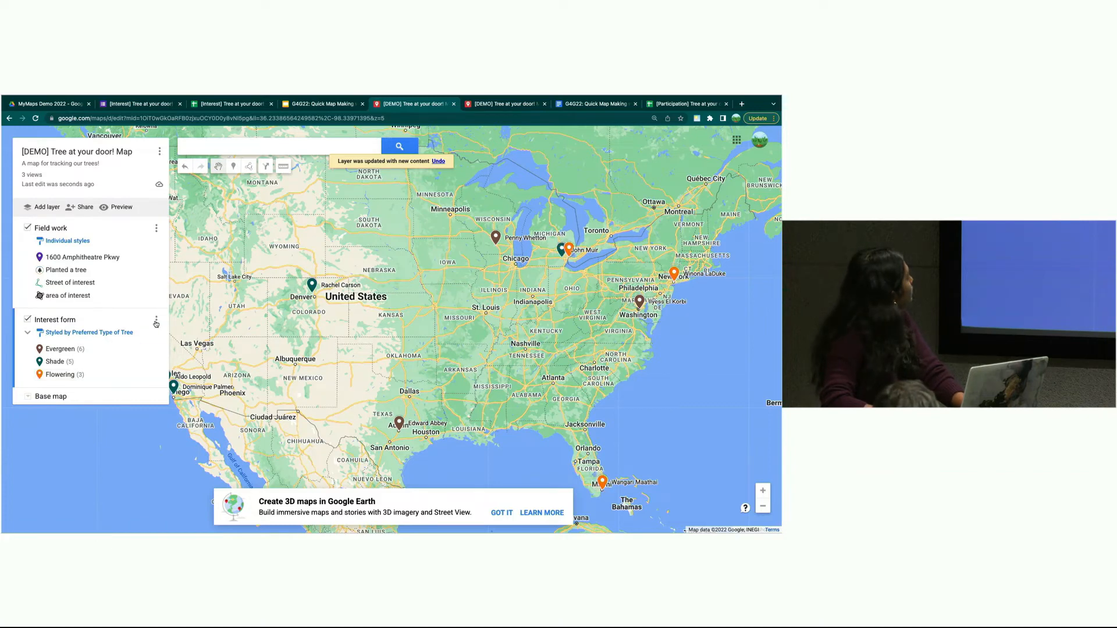
left_click(156, 323)
left_click(68, 371)
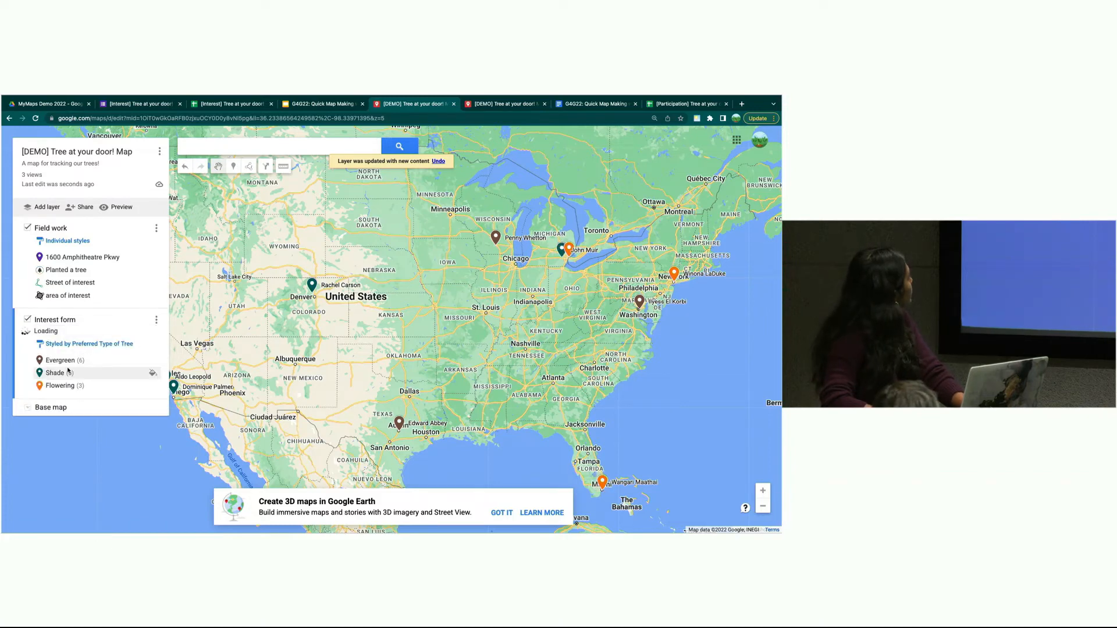
scroll(405, 298, "right", 10)
scroll(401, 299, "right", 8)
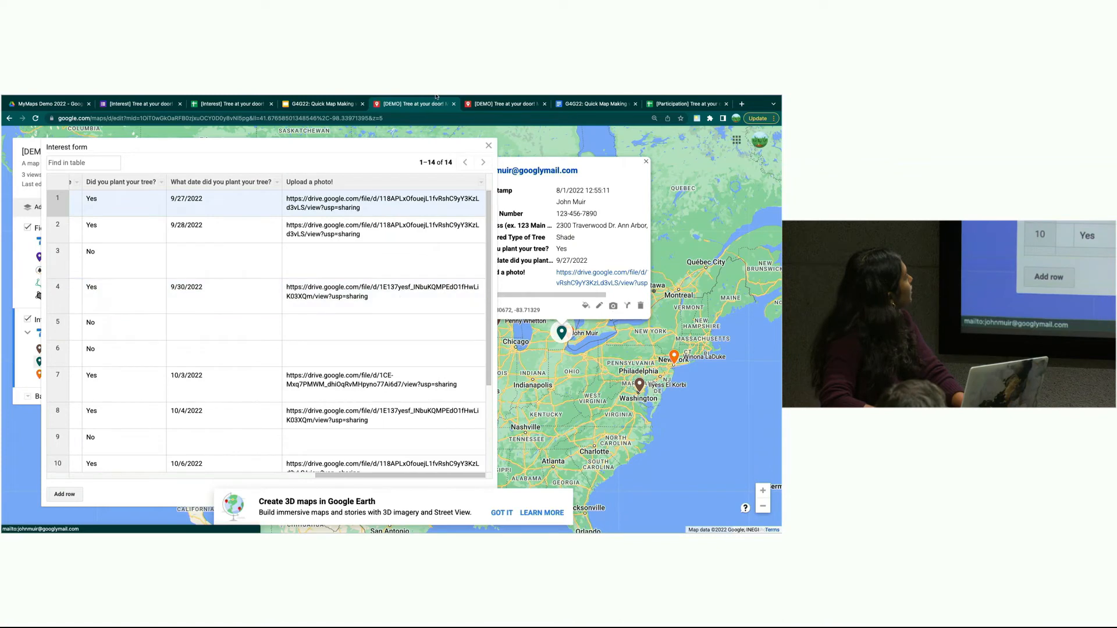
left_click(488, 144)
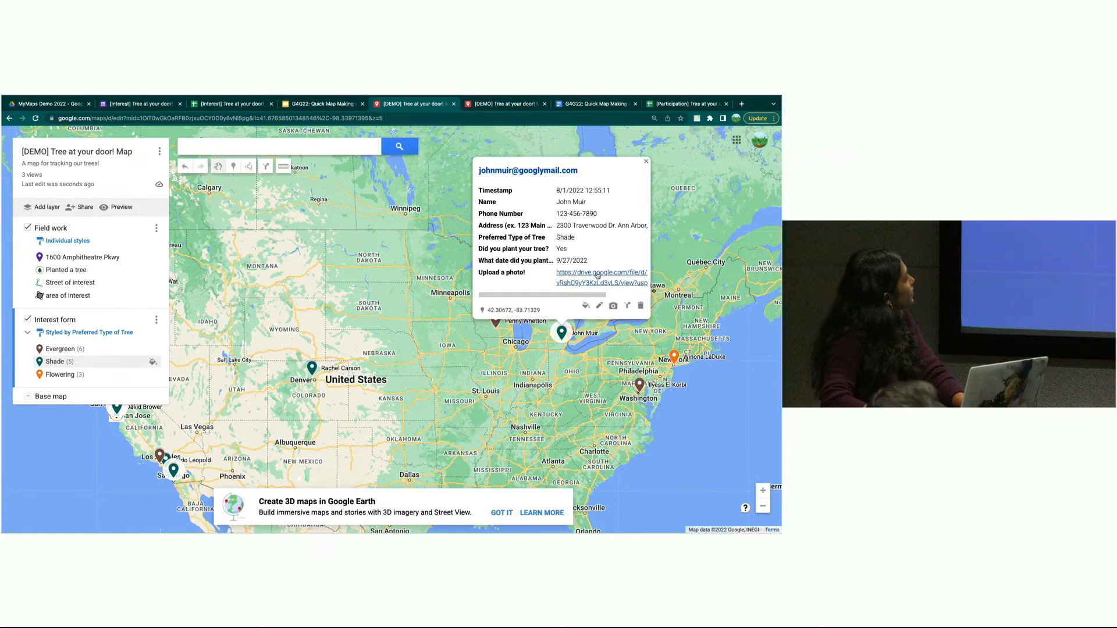
- Undo the merge and inspect the earlier Interest form data table
left_click(645, 162)
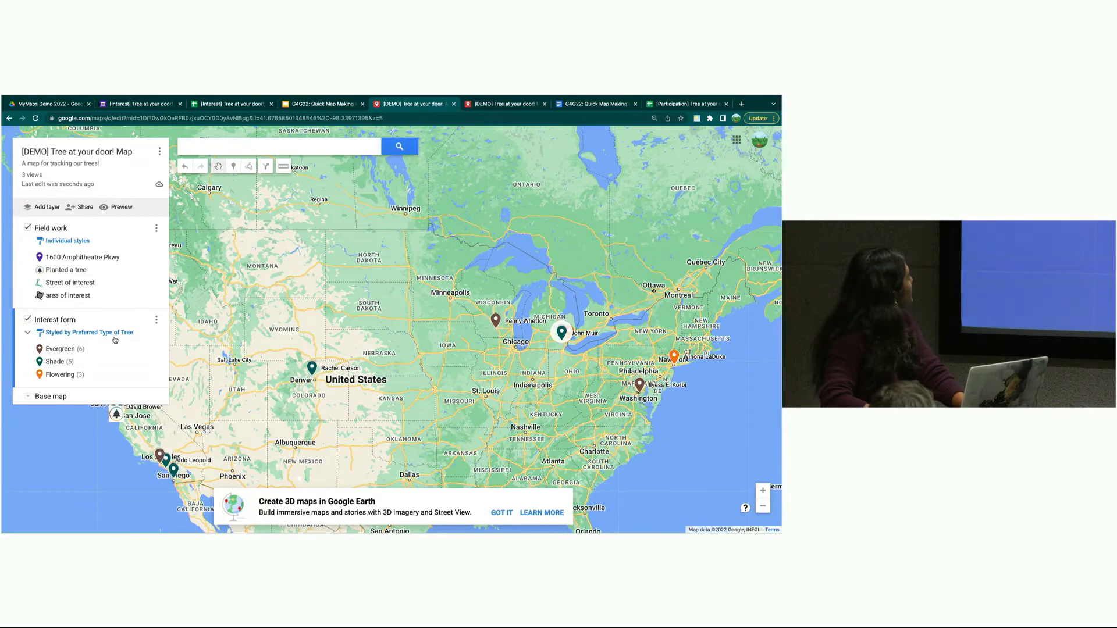
left_click(184, 167)
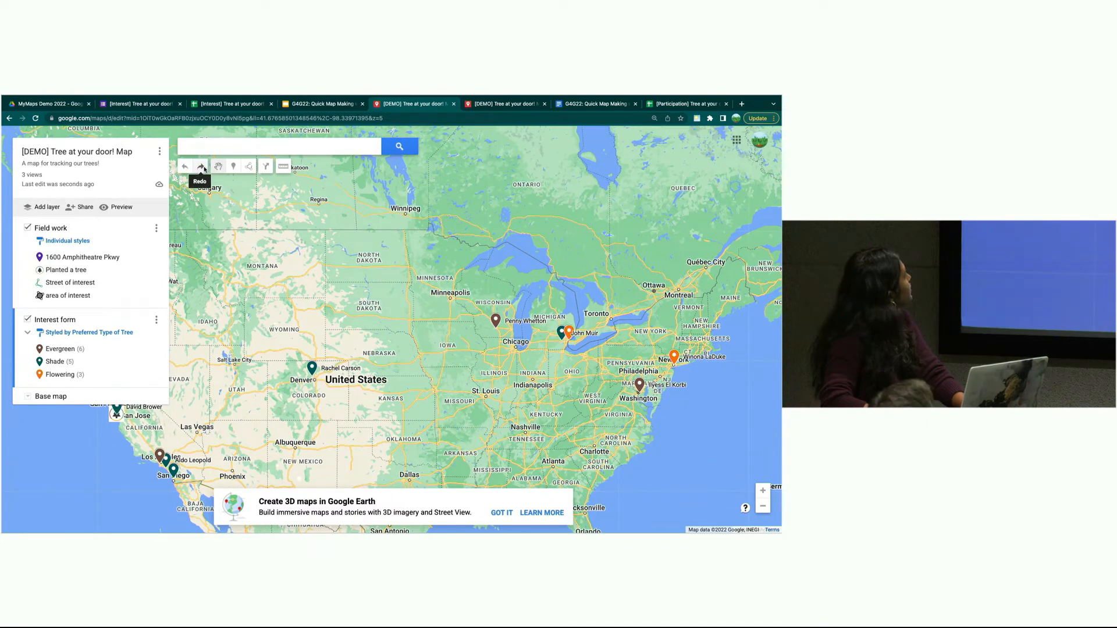
left_click(156, 319)
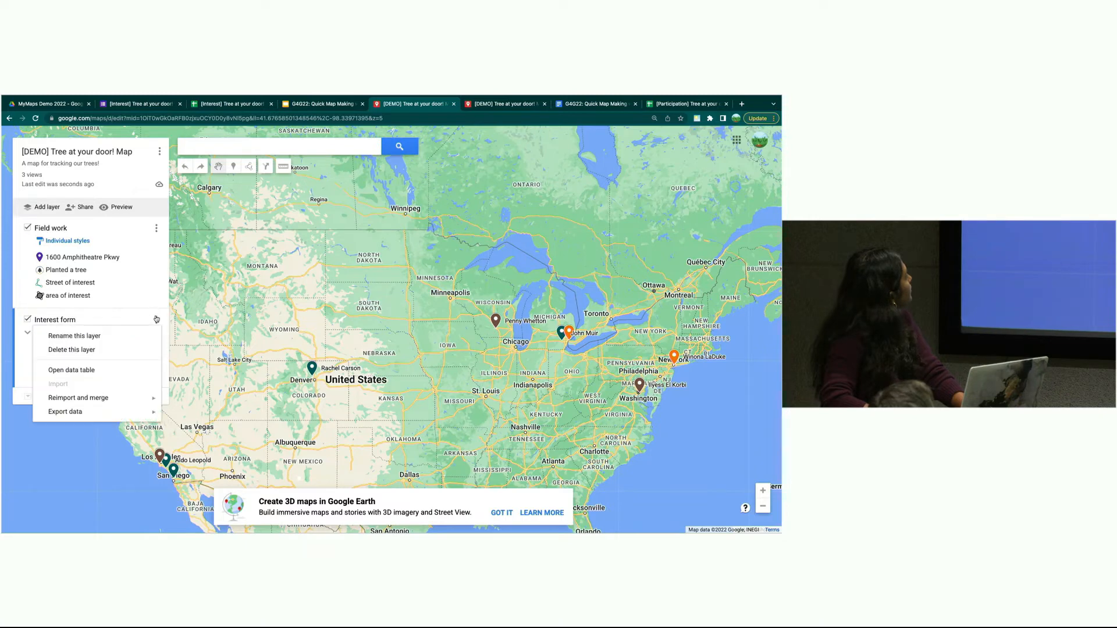
left_click(102, 370)
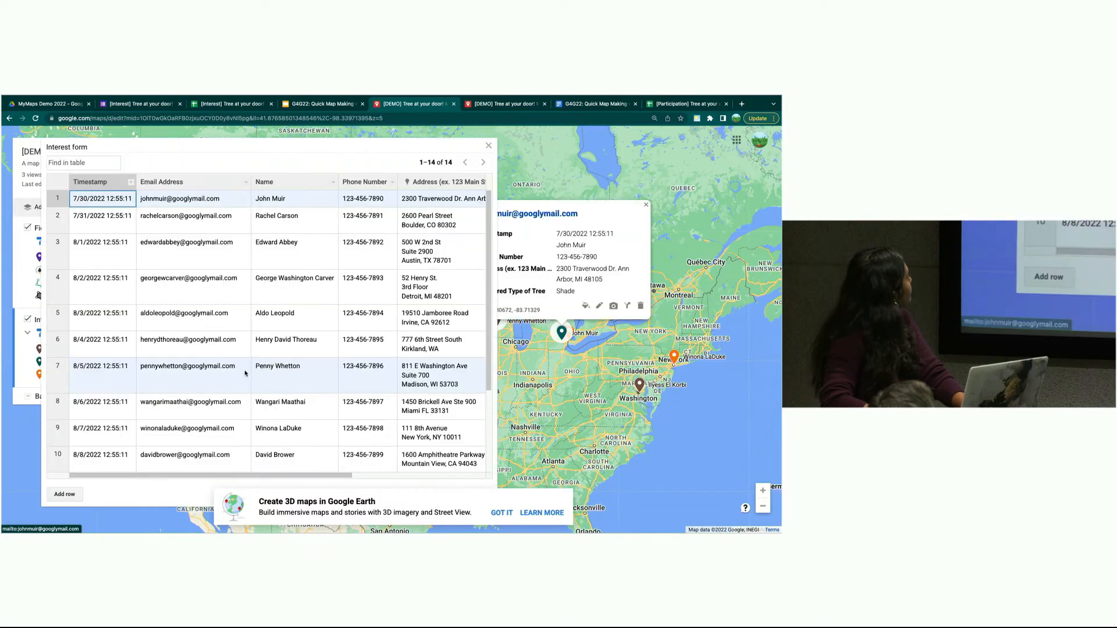
scroll(244, 375, "right", 5)
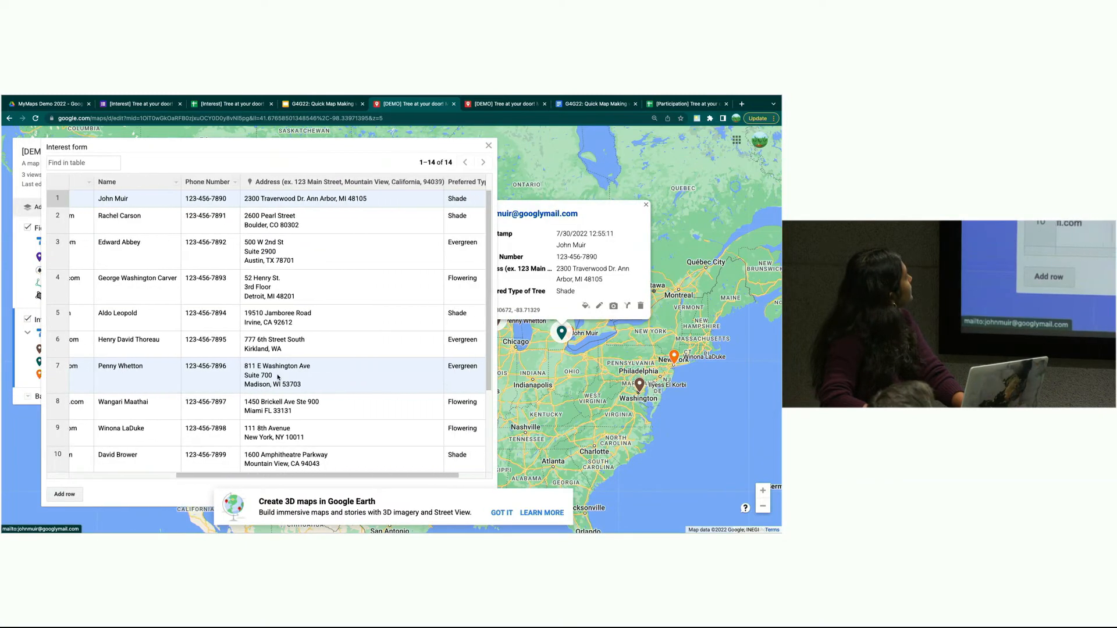
scroll(278, 377, "right", 2)
key("ctrl+super+f")
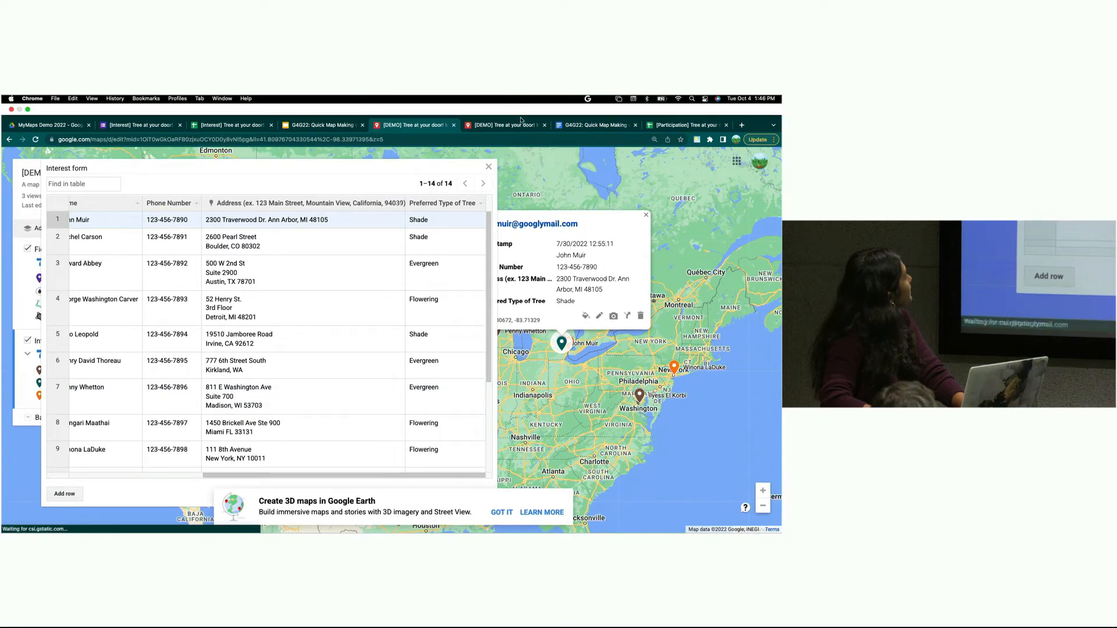
- Close the table and redo the merge to restore the updated layer data
left_click(488, 167)
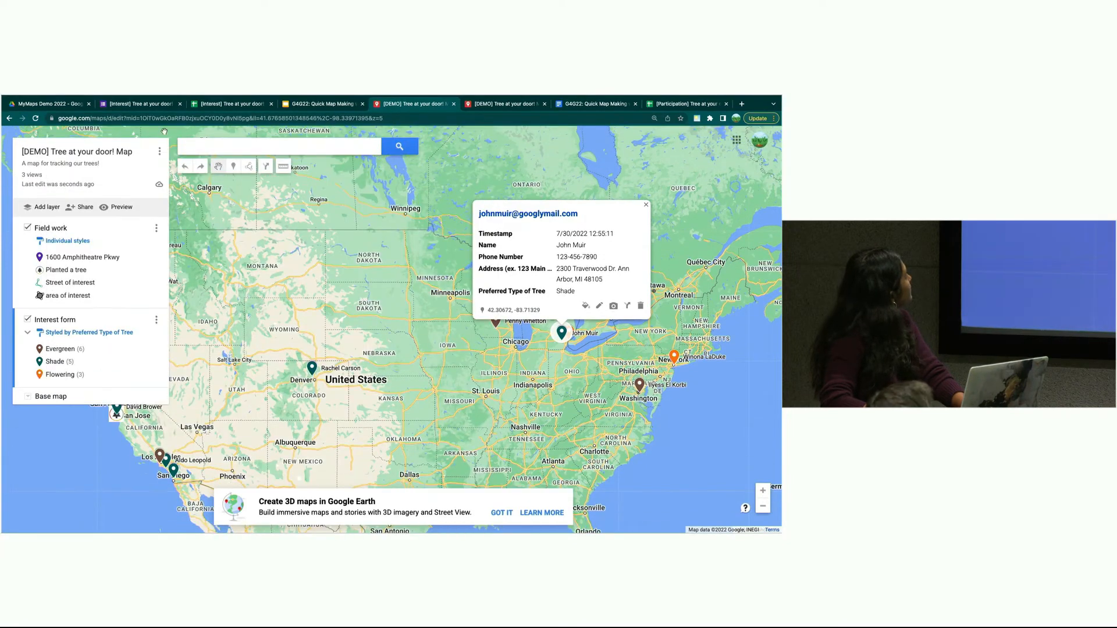
left_click(200, 167)
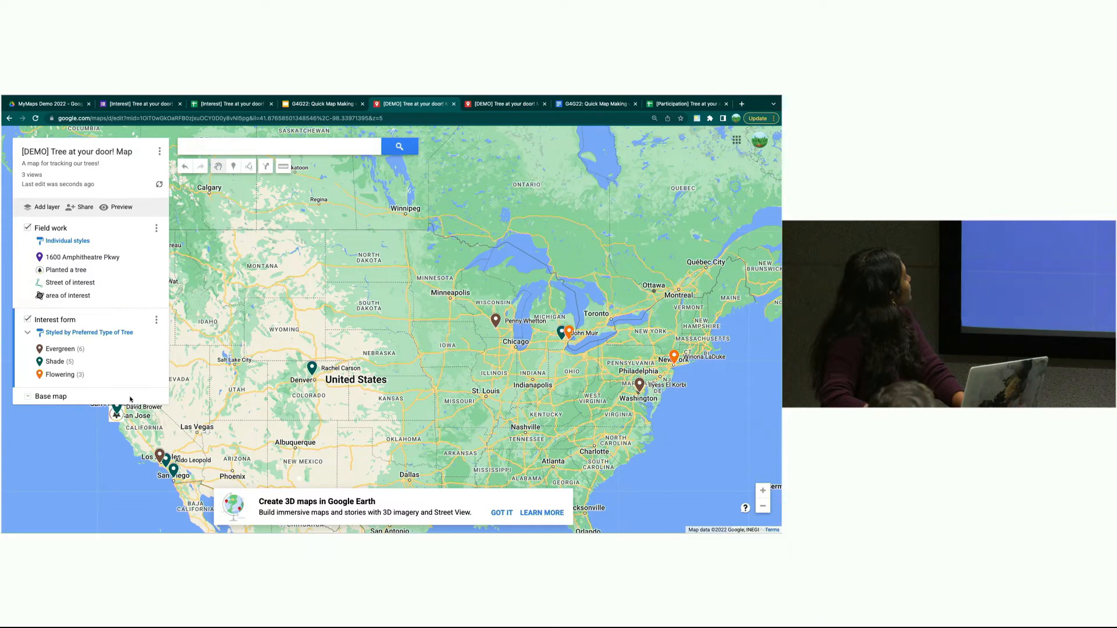
left_click(155, 320)
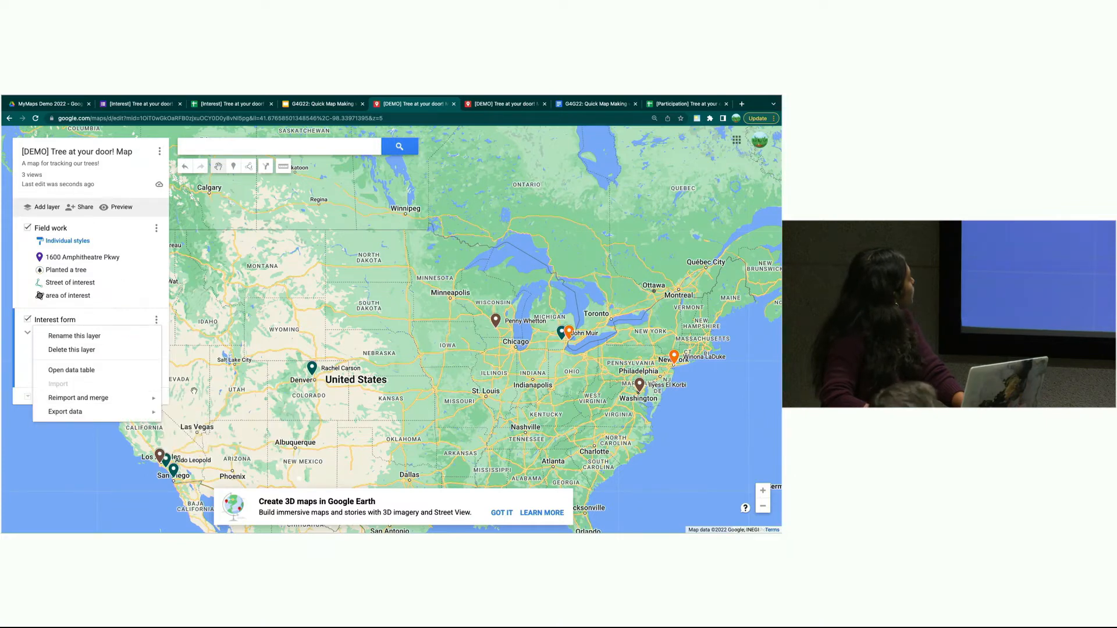
- Review the layer's Reimport and merge and Export data options, then return to the presentation
mouse_move(122, 398)
mouse_move(189, 398)
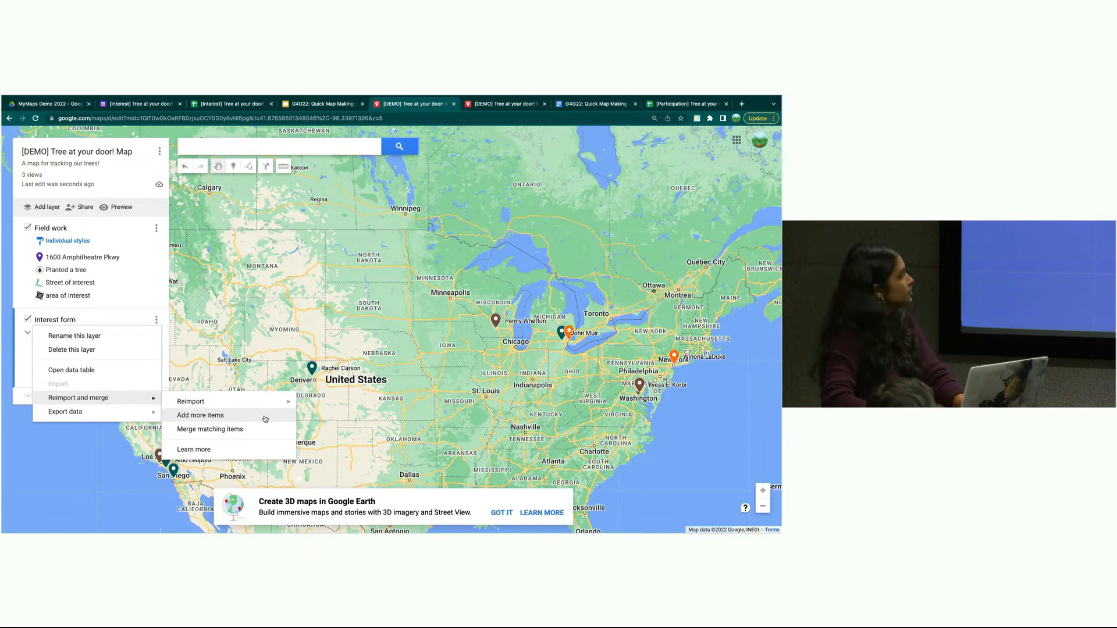
mouse_move(270, 403)
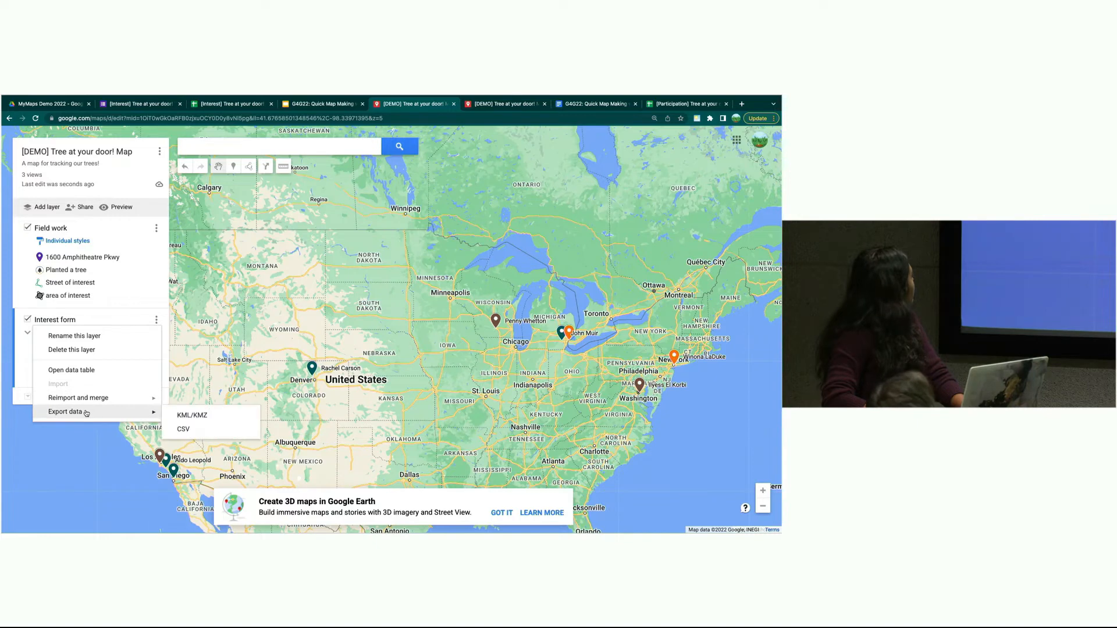
mouse_move(355, 96)
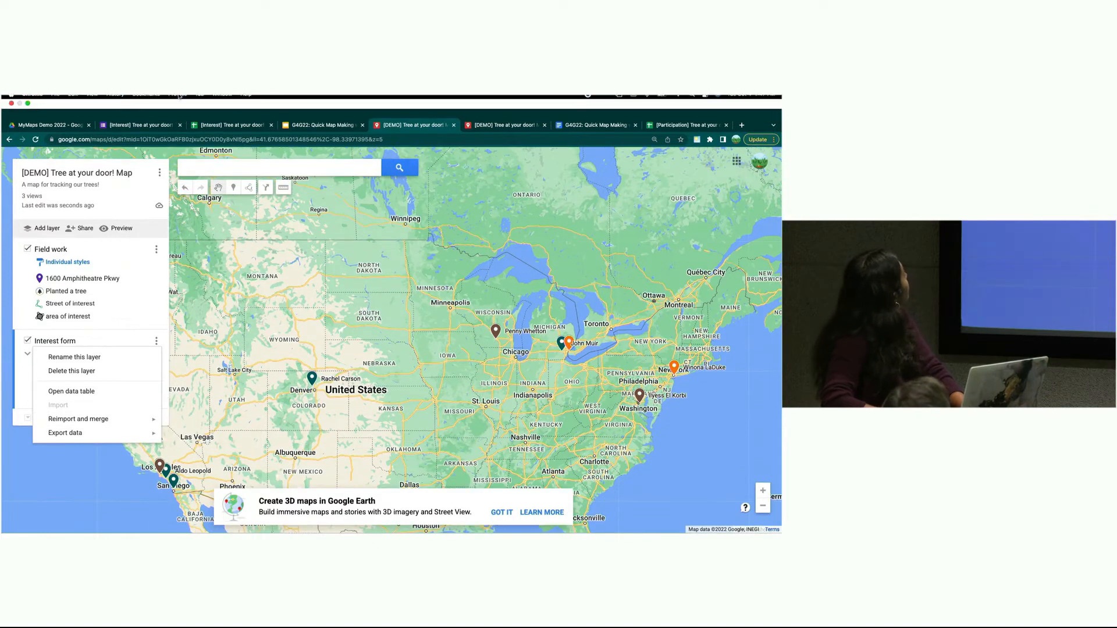
left_click(342, 125)
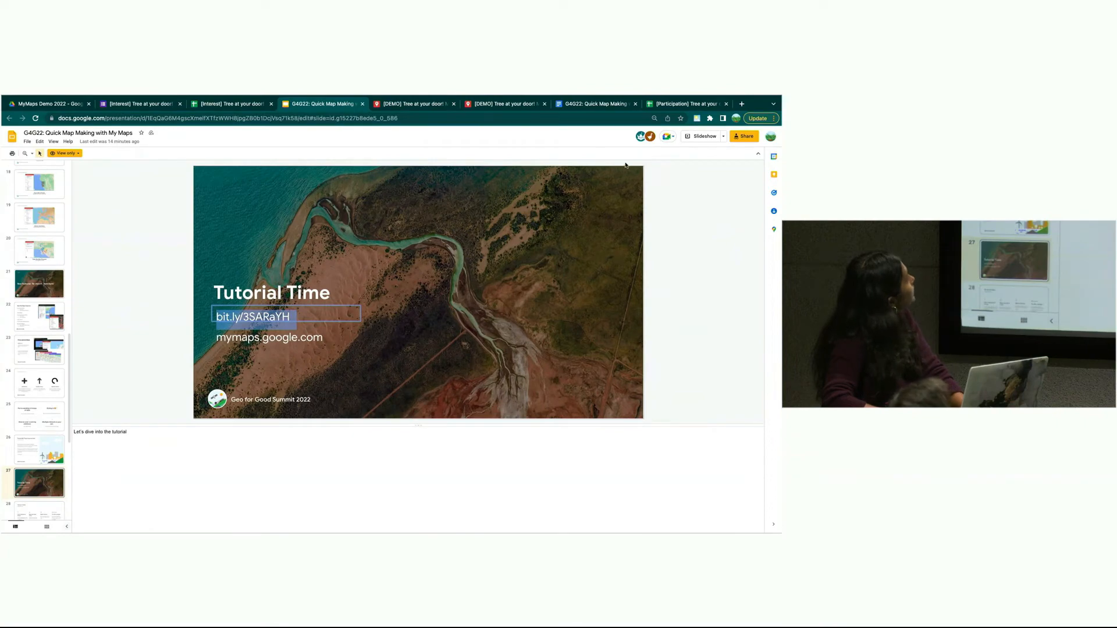
left_click(686, 138)
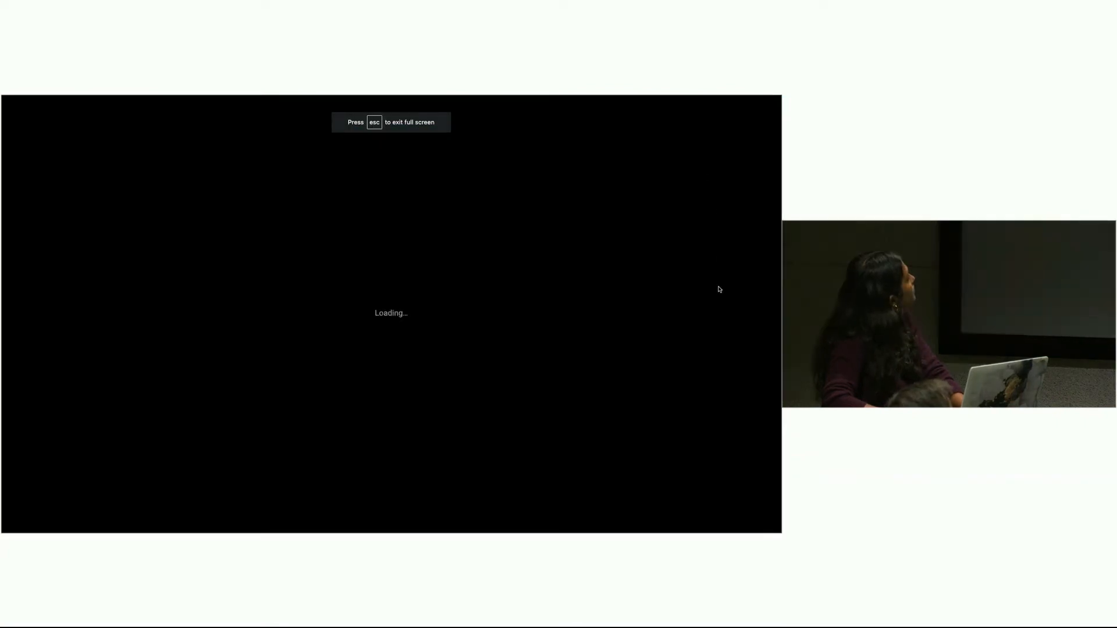
key("ctrl+Left")
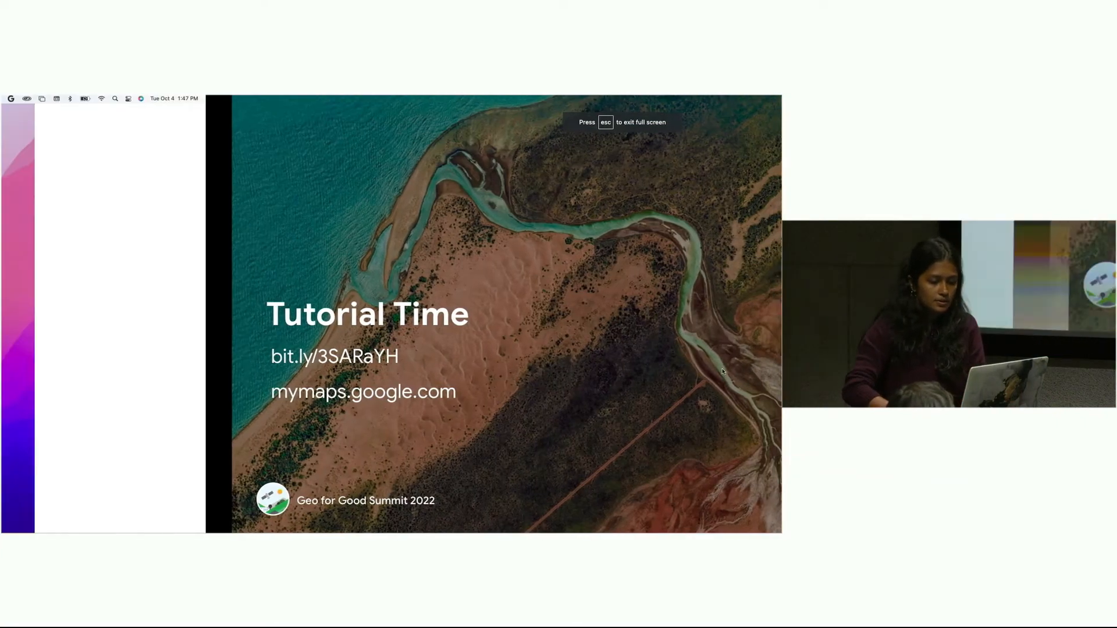
key("ctrl+Right")
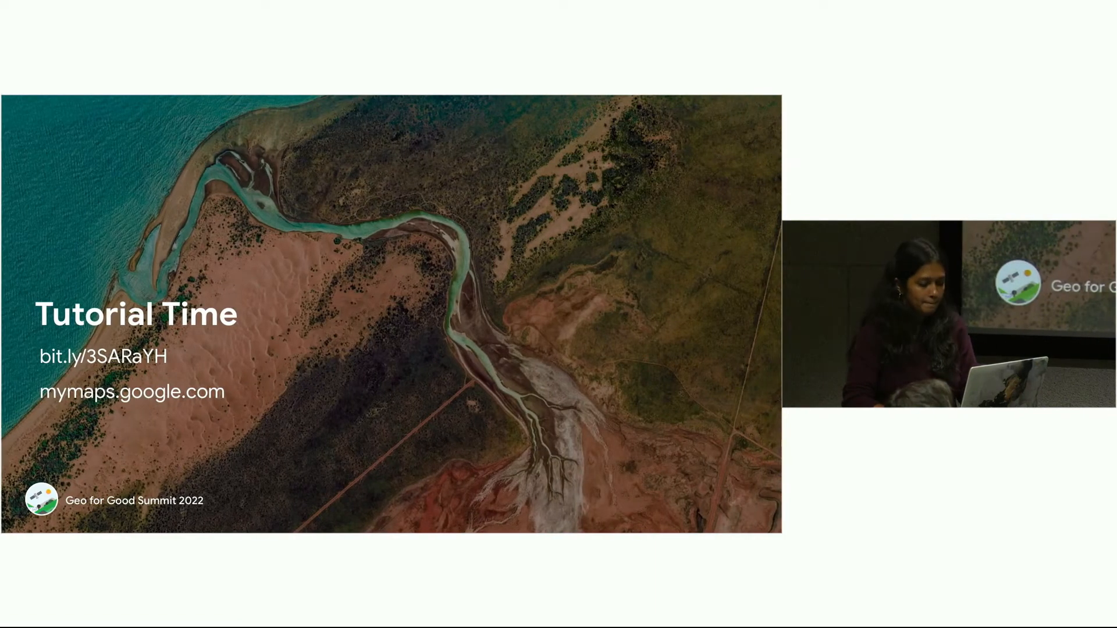
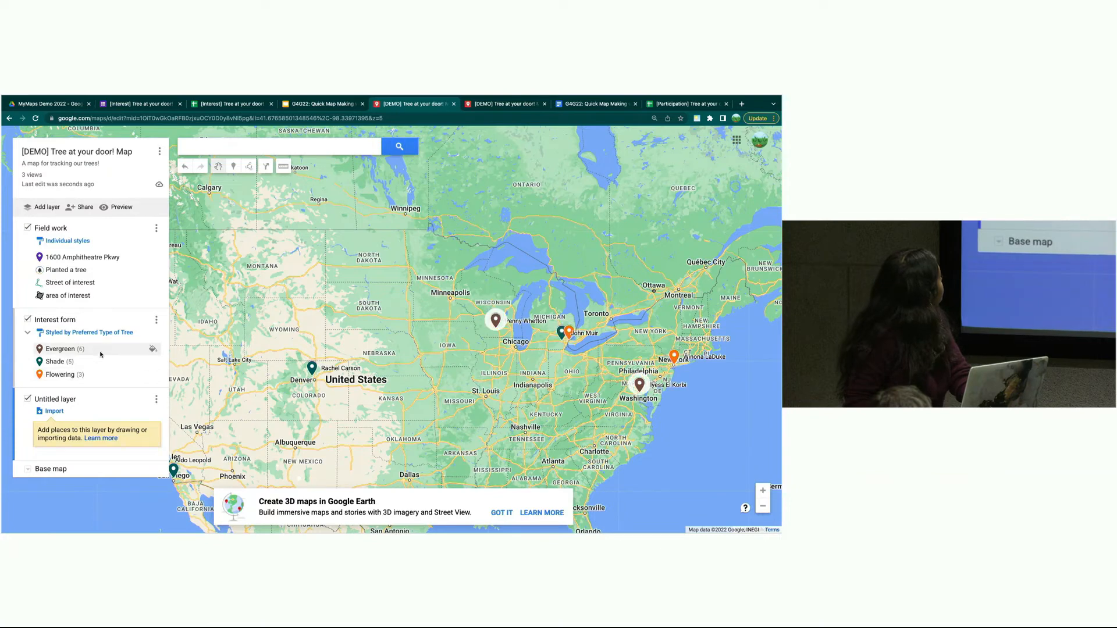
- Import into Untitled layer from Google Drive, choosing [Impact] in the MyMaps Demo 2022 folder
left_click(54, 412)
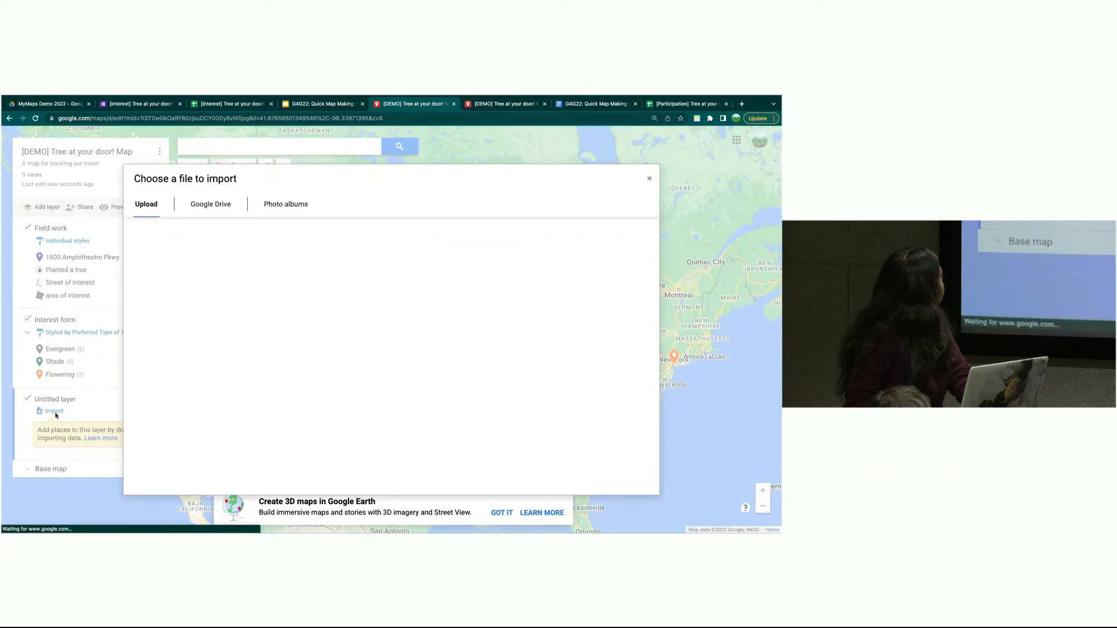
left_click(210, 204)
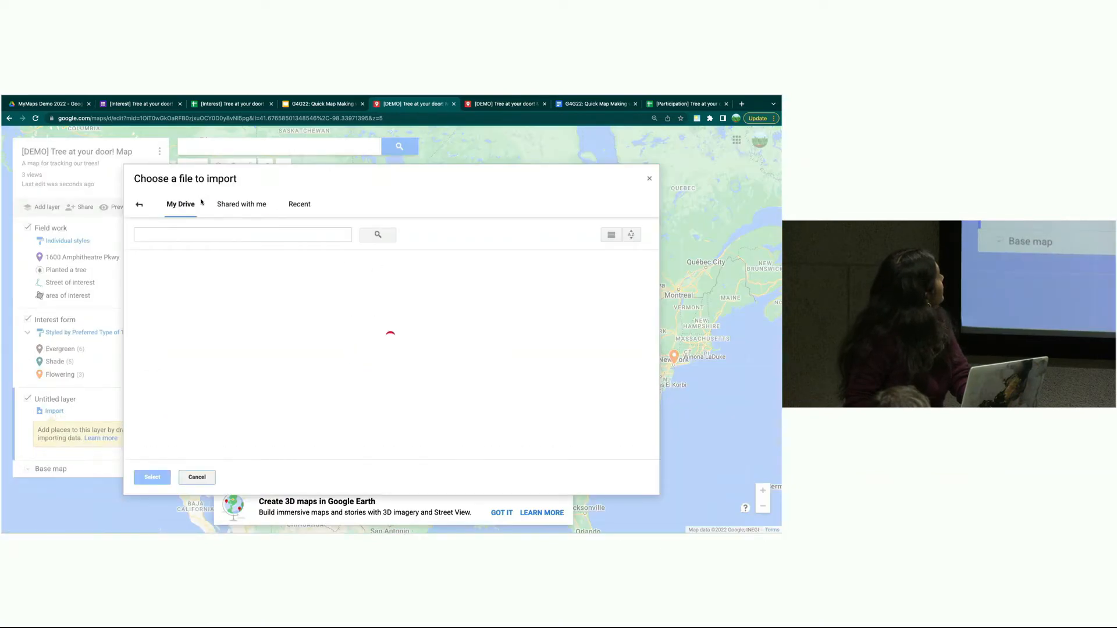
double_click(205, 280)
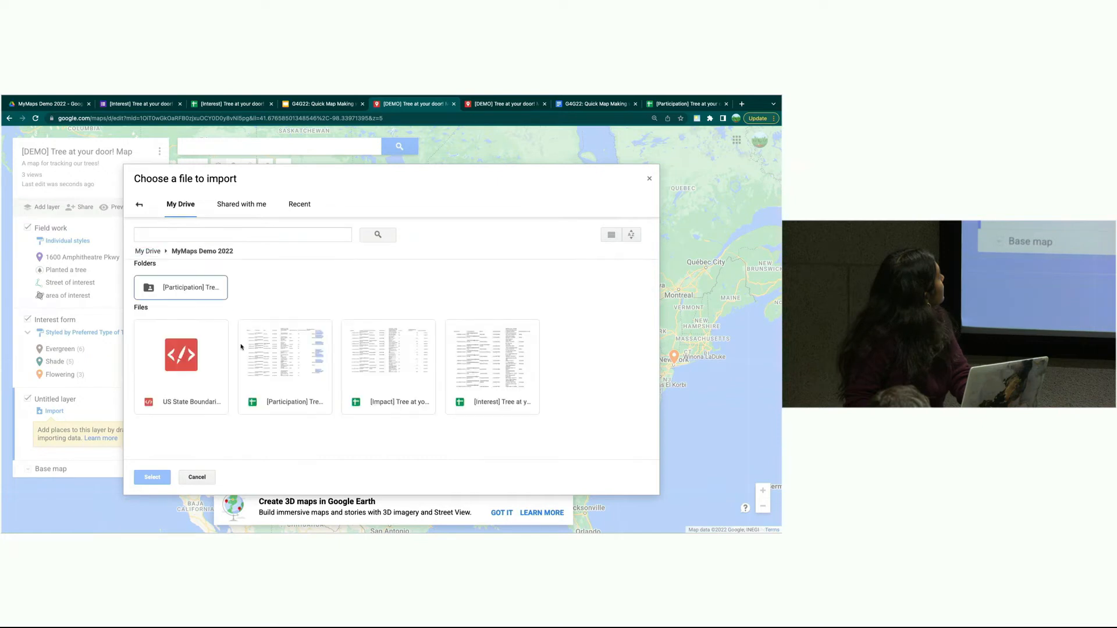
left_click(407, 379)
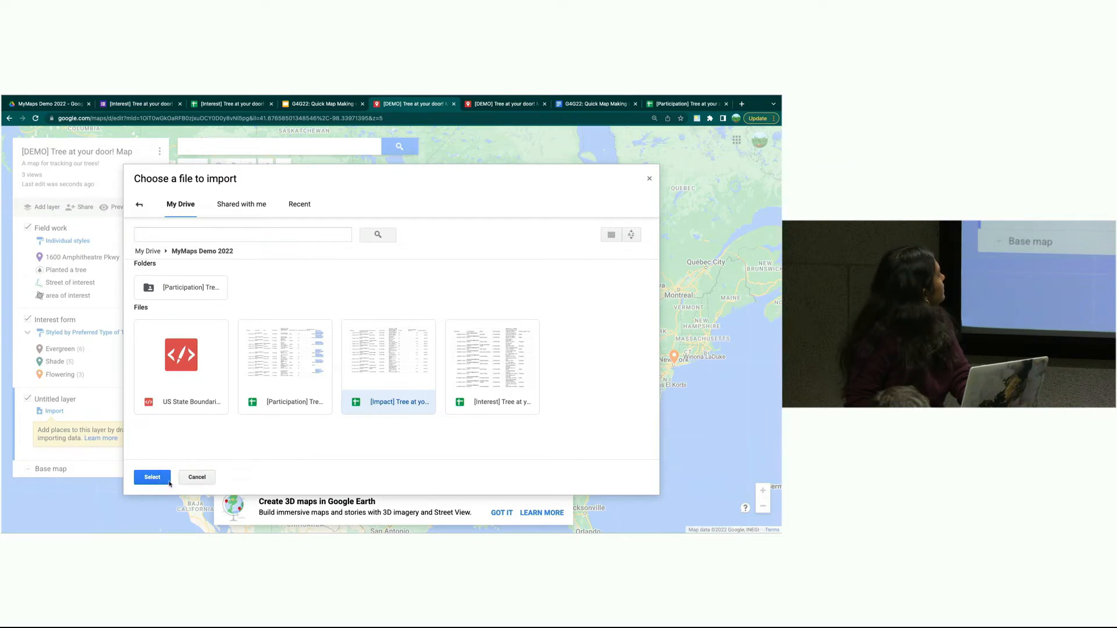
mouse_move(87, 100)
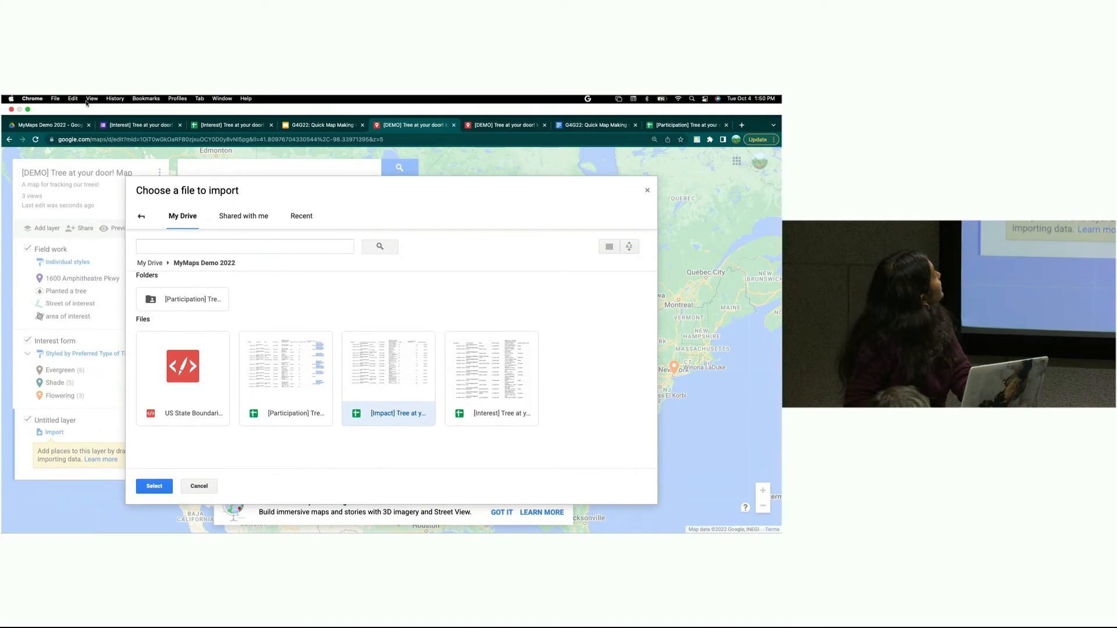
- Open the [Impact] Tree at your door! (Responses) spreadsheet in Drive to inspect its columns
left_click(41, 125)
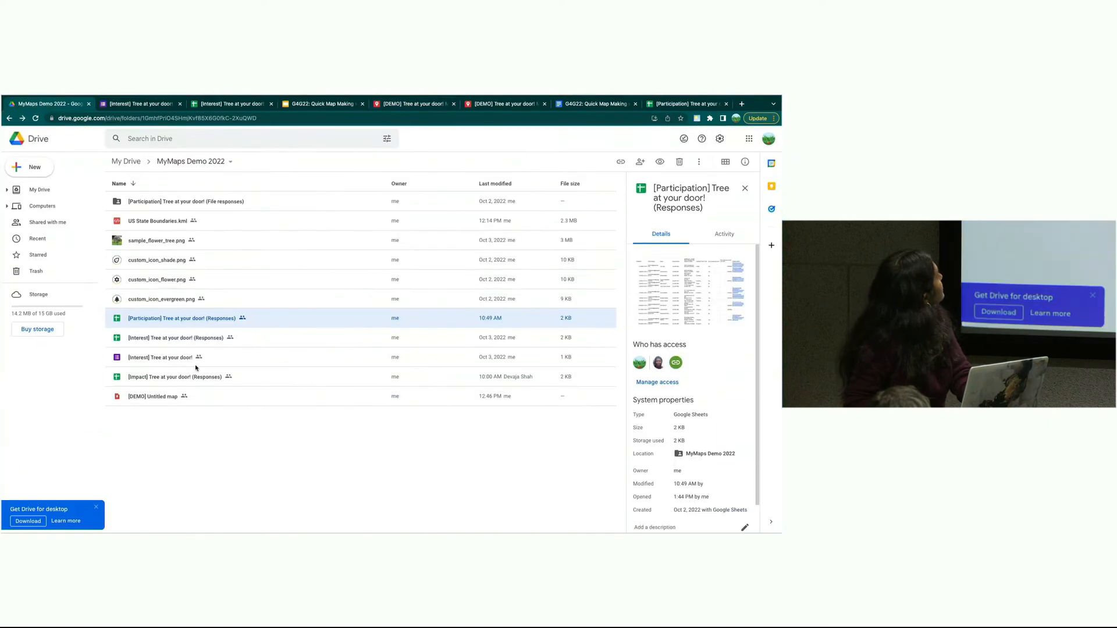
double_click(128, 379)
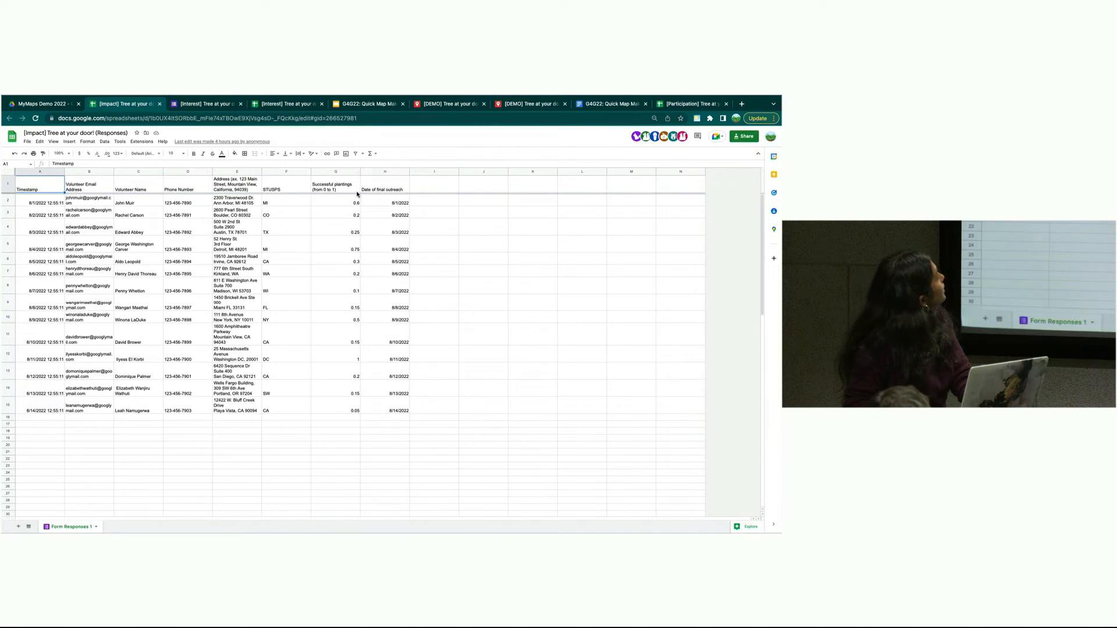
- Return to the [DEMO] My Maps tab, where the [Impact] import picker is still open
mouse_move(201, 105)
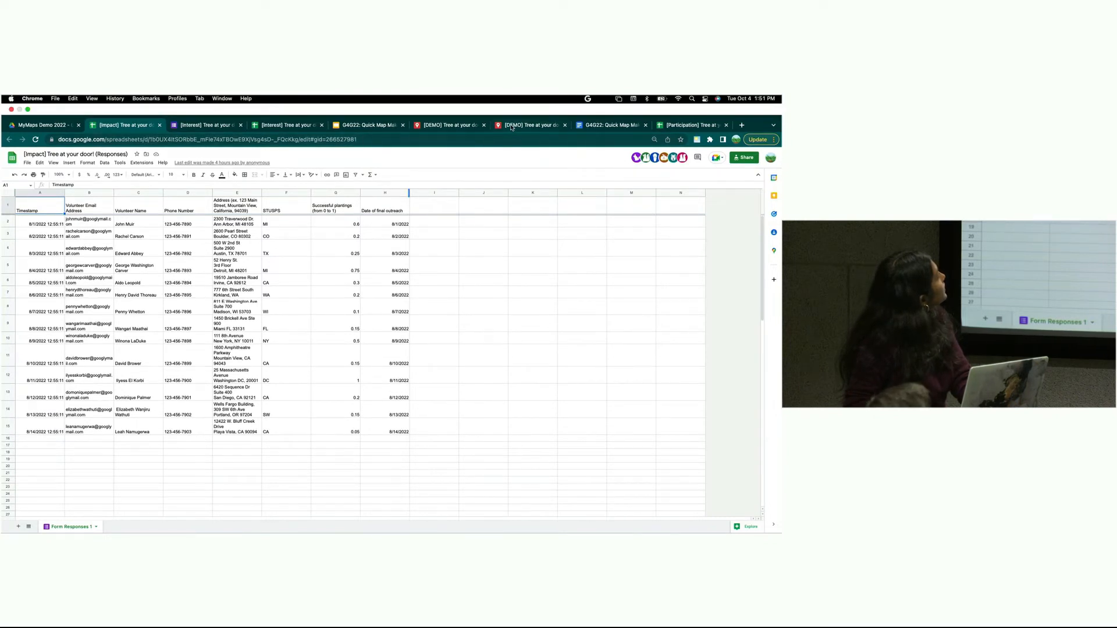
left_click(464, 127)
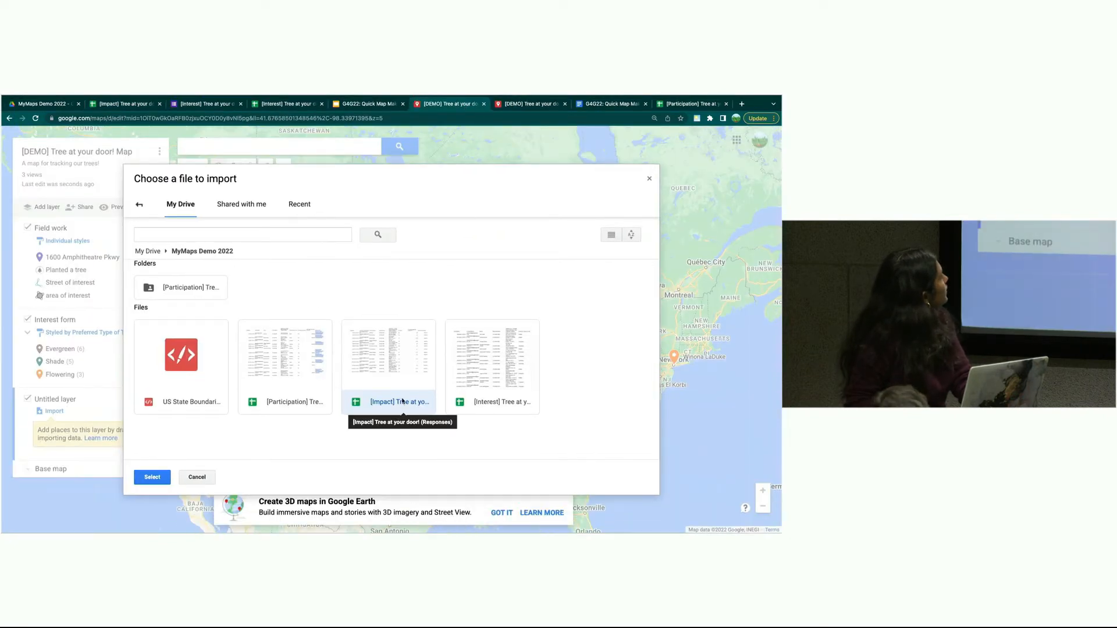
- Select the [Impact] spreadsheet and try positioning placemarks by Volunteer Name
left_click(153, 477)
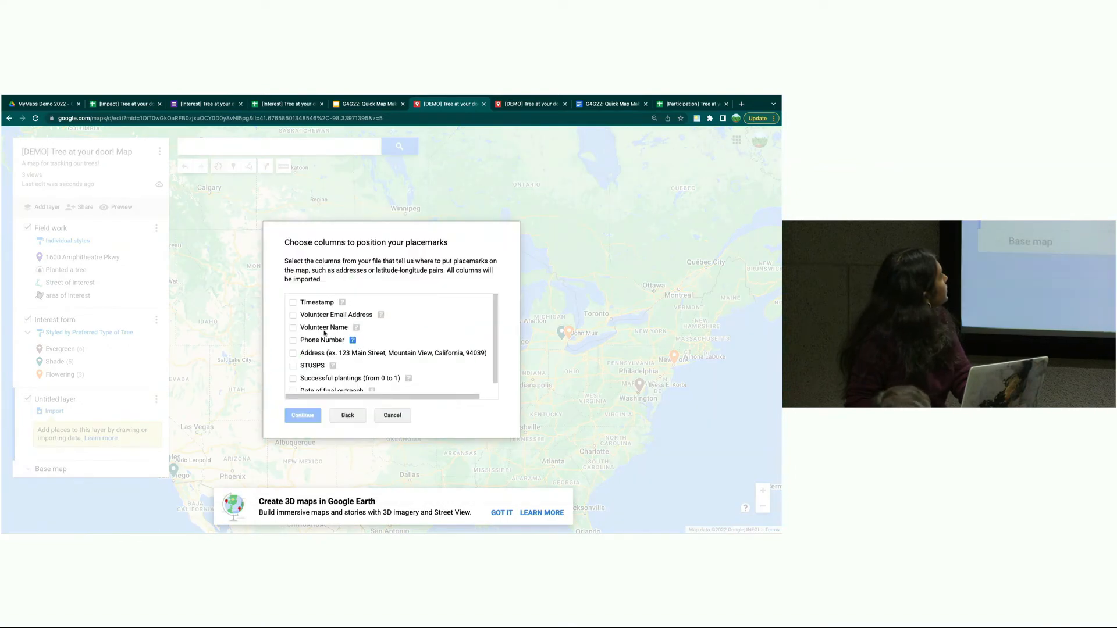
left_click(294, 329)
scroll(296, 378, "down", 1)
left_click(304, 416)
scroll(335, 349, "down", 1)
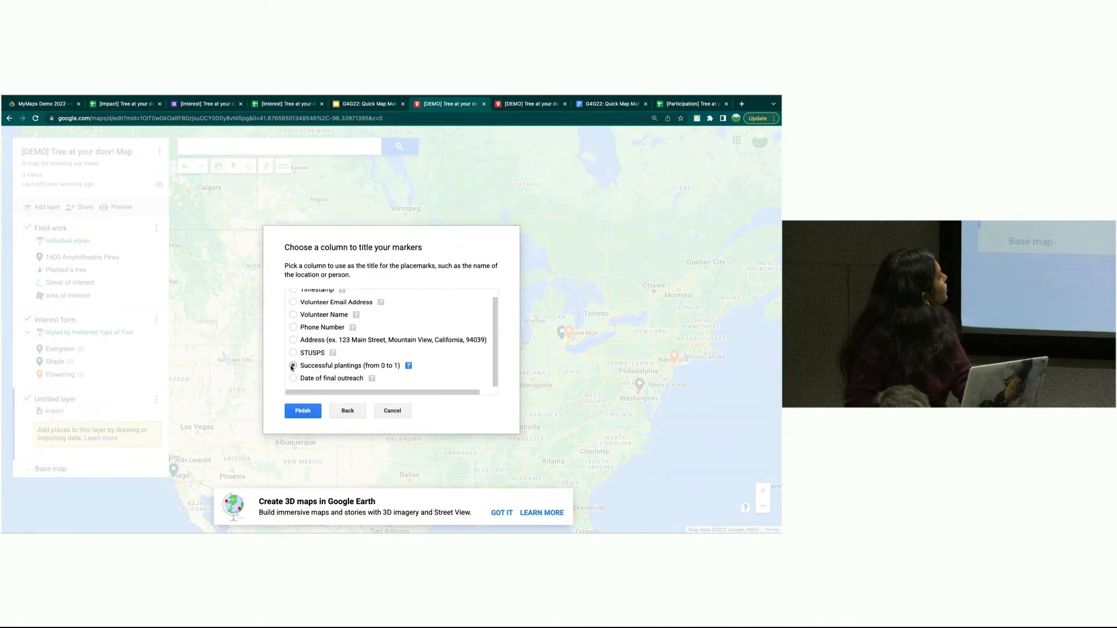
scroll(298, 334, "up", 1)
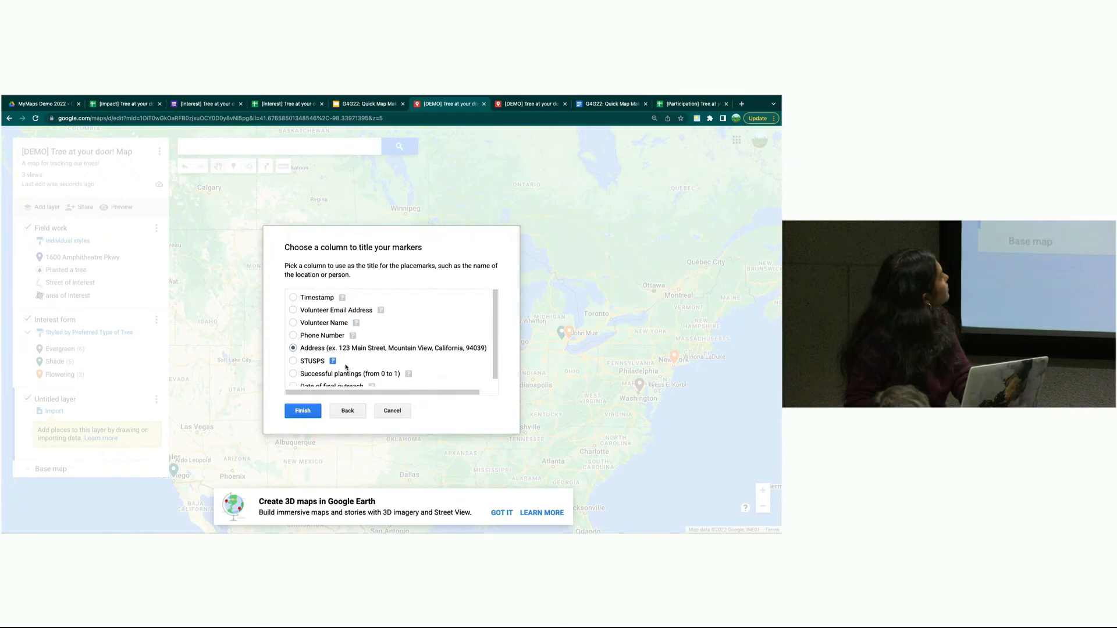
scroll(346, 366, "down", 1)
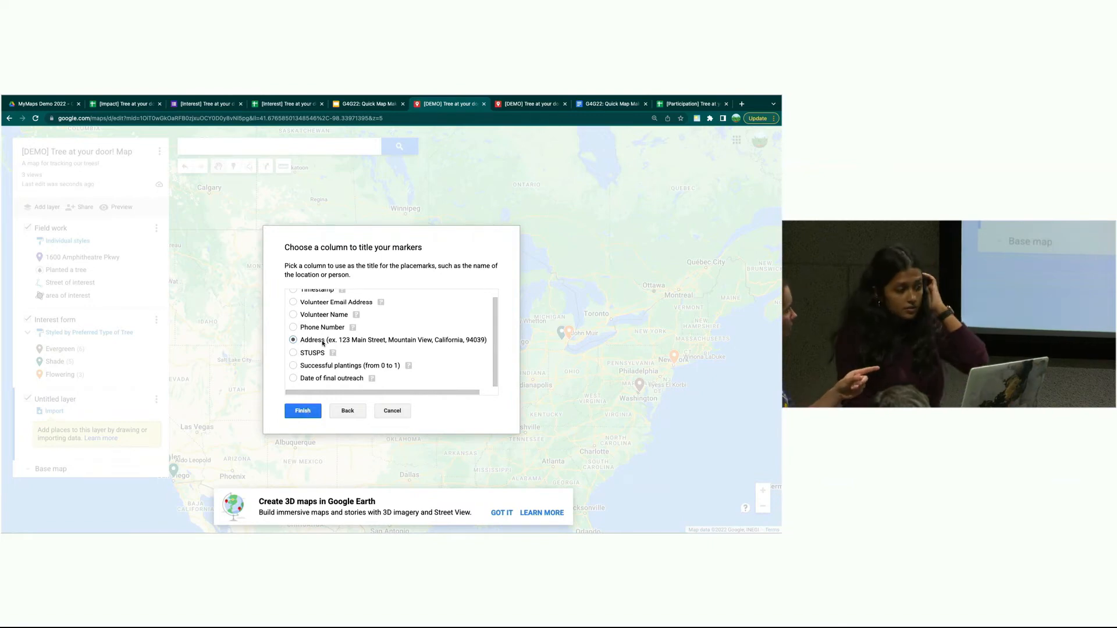
- Switch the placemark position column from Volunteer Name to Address and continue to titles
left_click(339, 414)
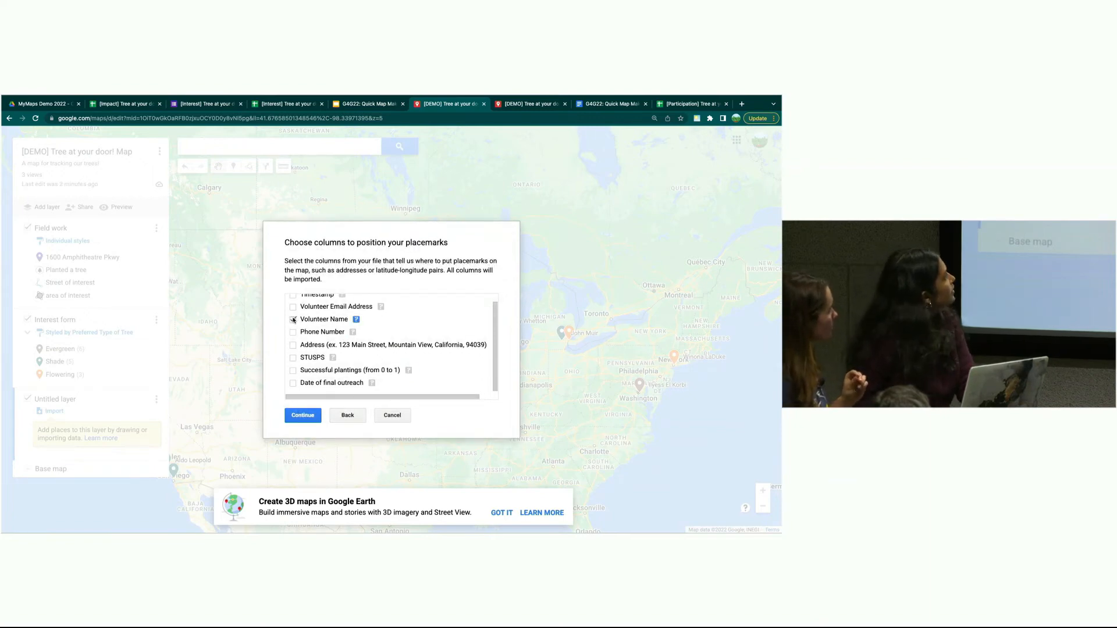
left_click(293, 319)
scroll(293, 332, "up", 1)
left_click(293, 353)
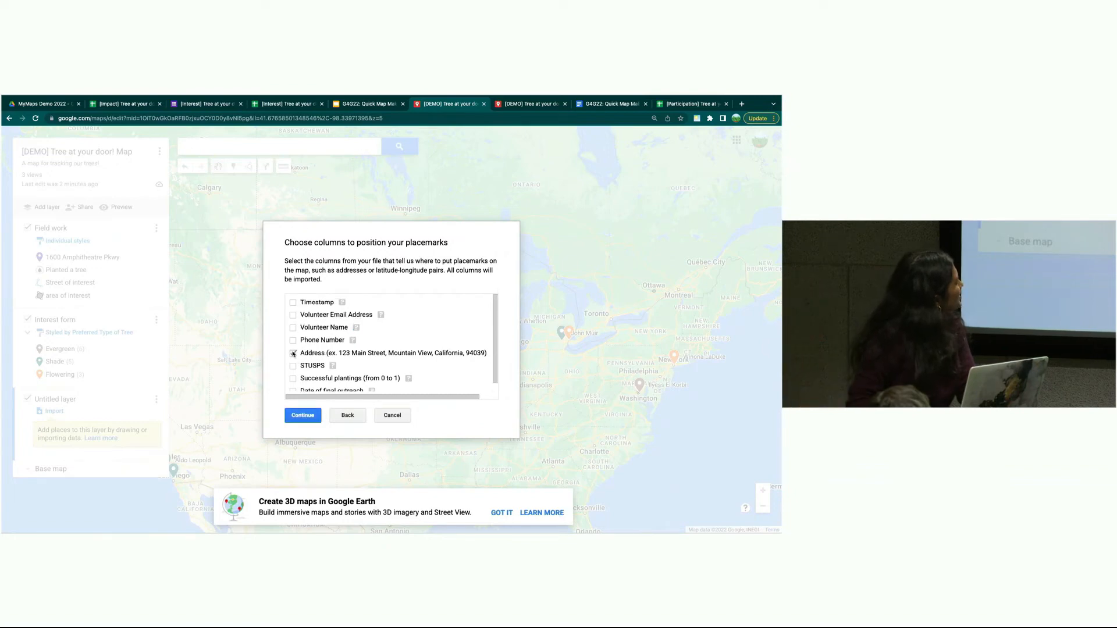
left_click(303, 415)
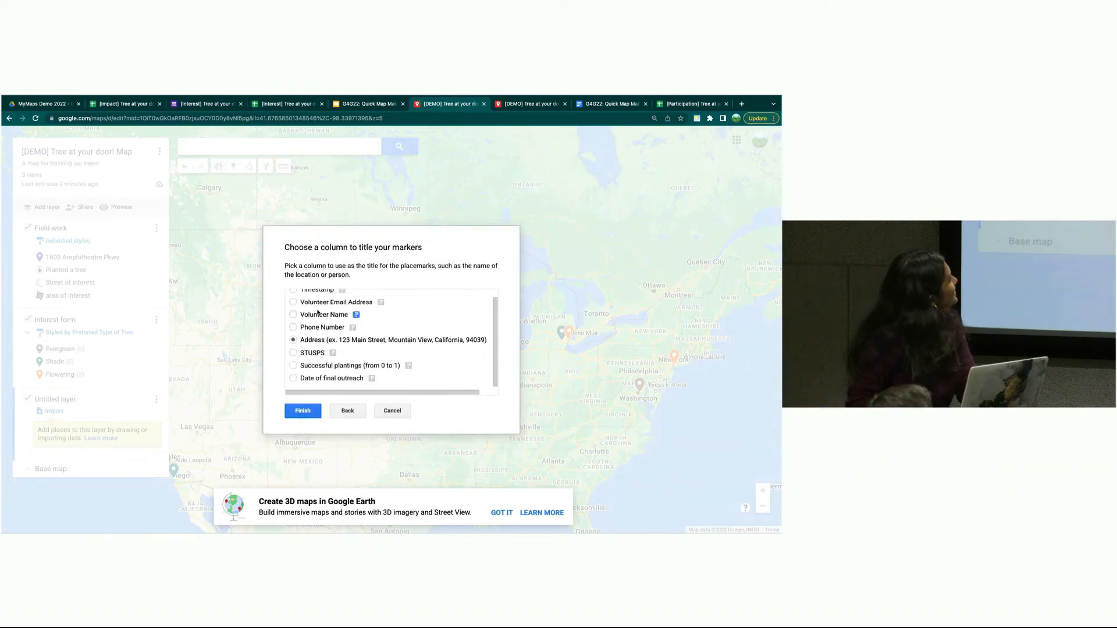
scroll(300, 299, "up", 1)
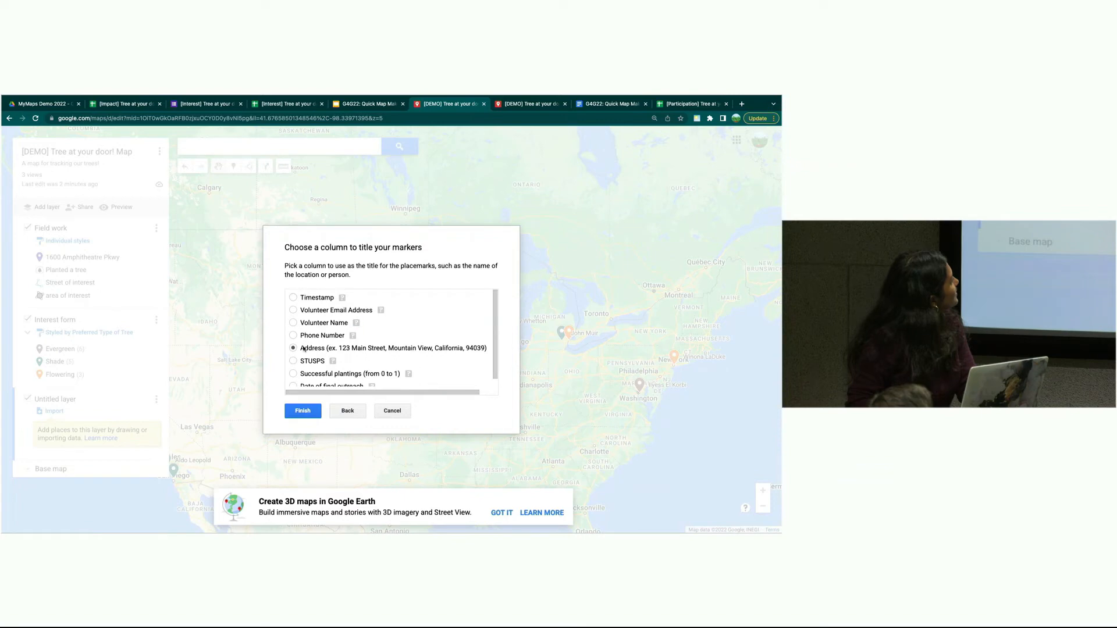
scroll(303, 348, "down", 1)
scroll(299, 335, "up", 1)
- Finish the import and group the Impact layer's places by Successful plantings
left_click(302, 411)
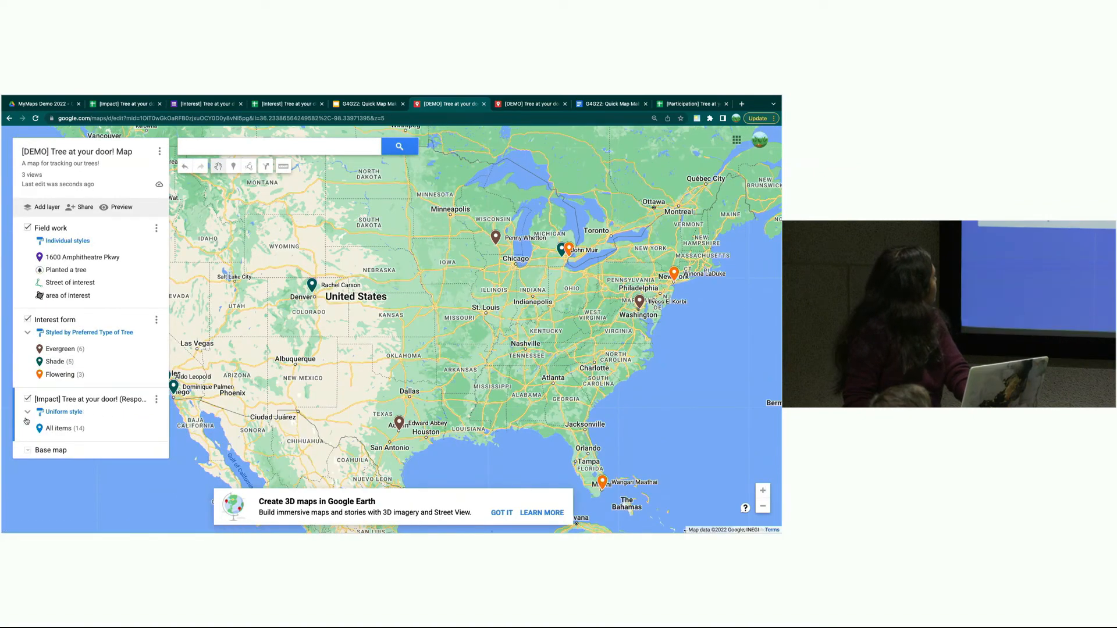
left_click(73, 411)
left_click(117, 414)
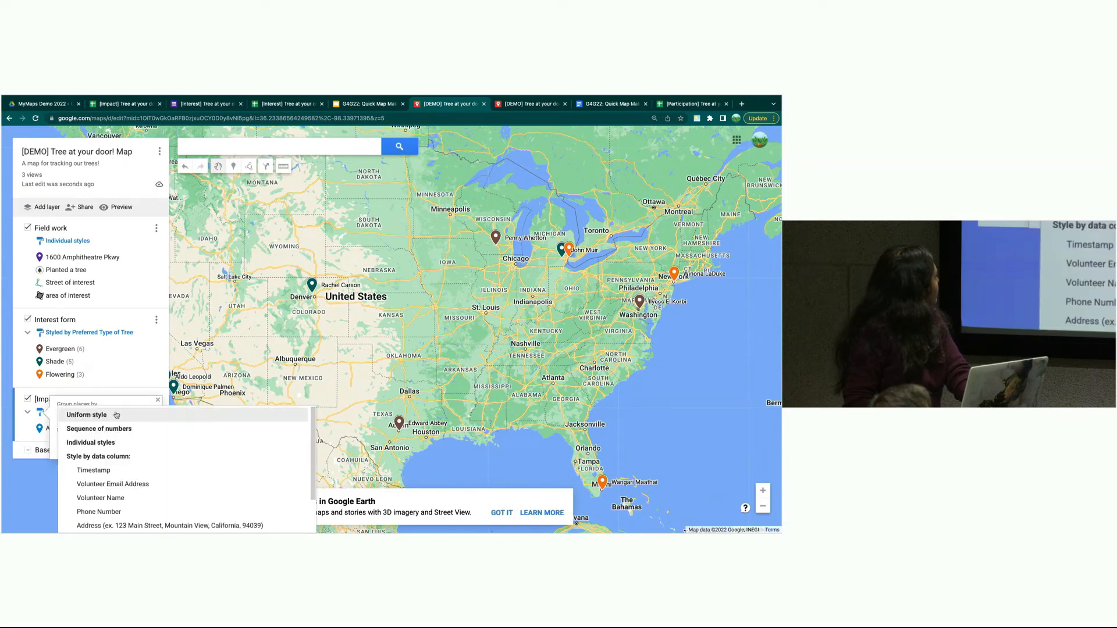
scroll(119, 519, "down", 1)
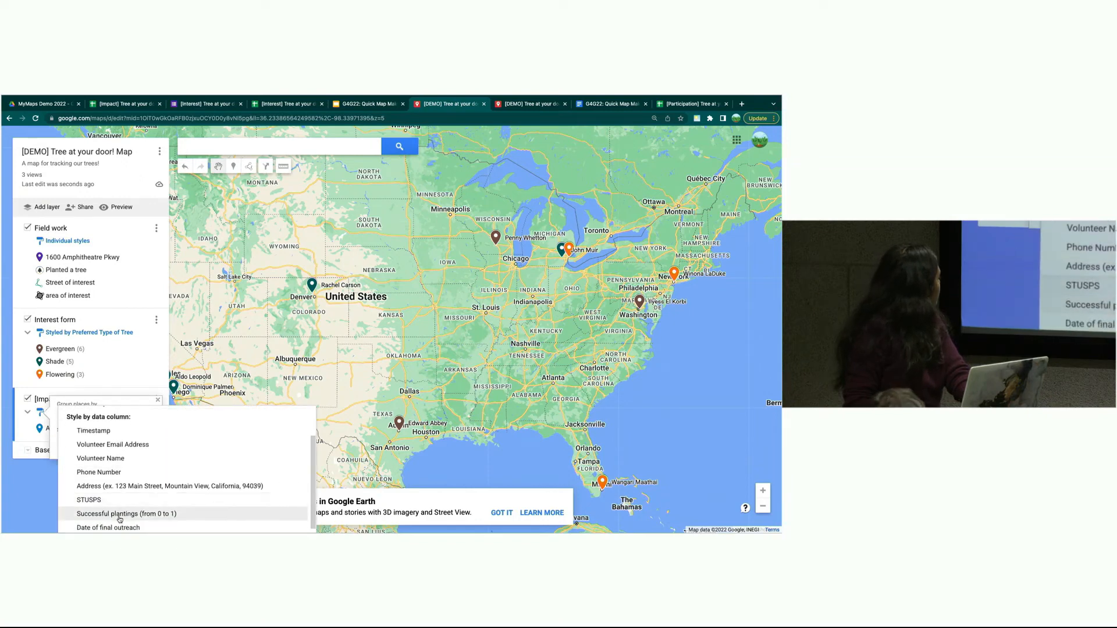
left_click(118, 512)
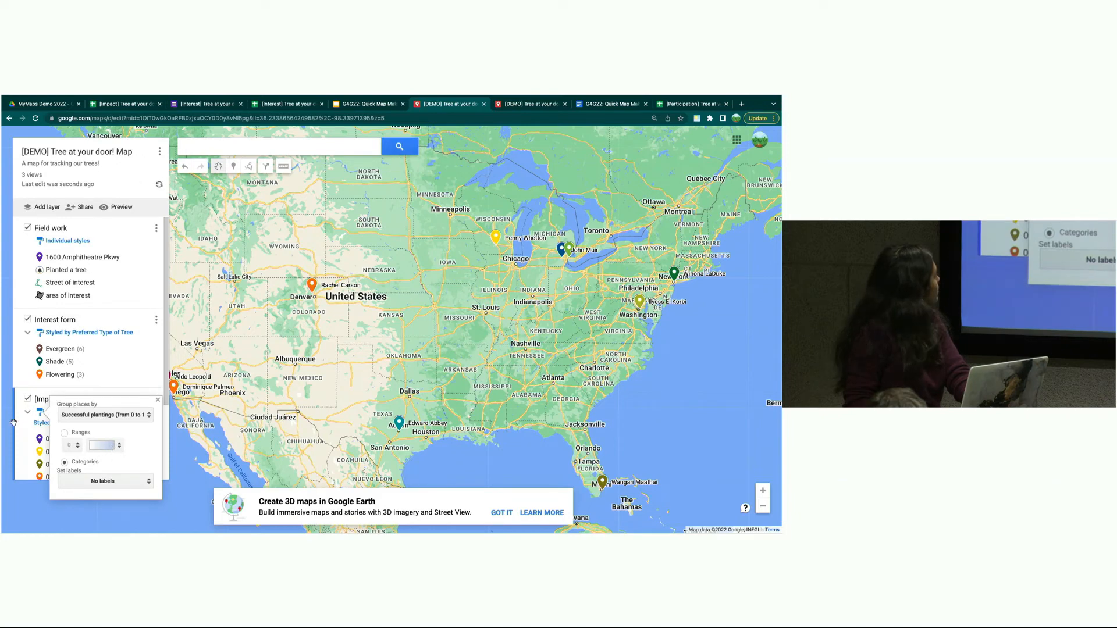
- Style the markers in 4 ranges (0.05–0.15 up to 0.75–1) with no labels
left_click(63, 432)
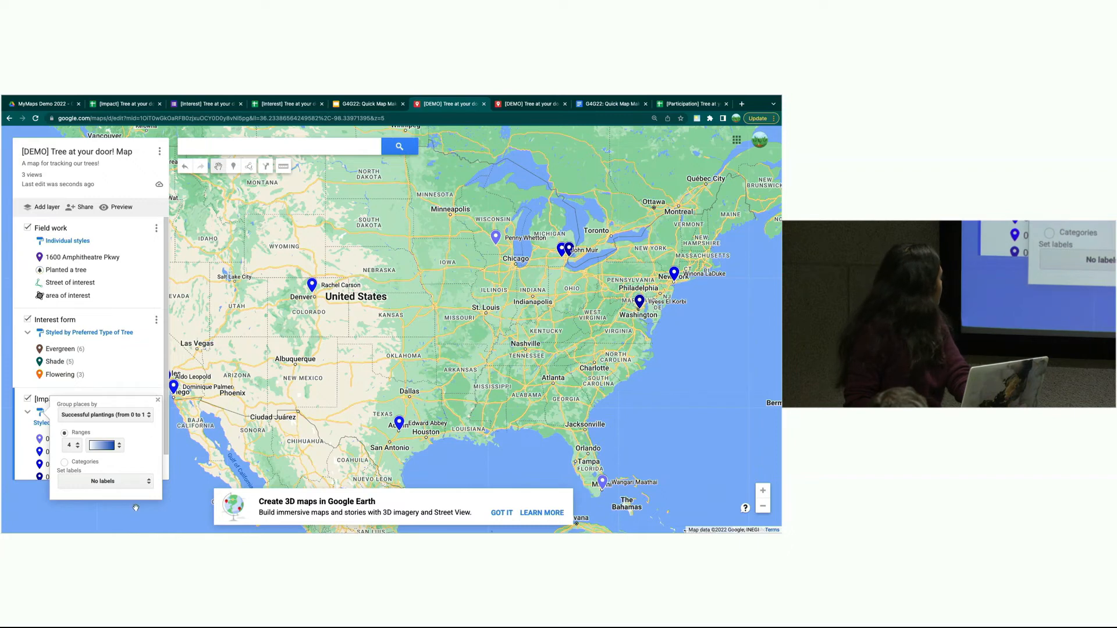
left_click(110, 481)
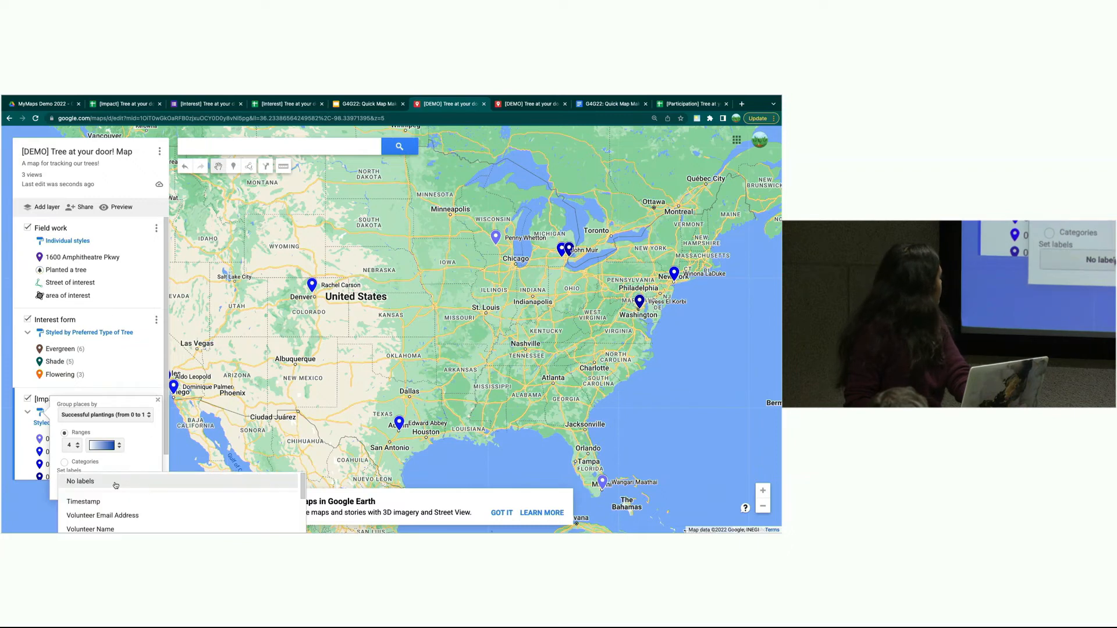
left_click(140, 443)
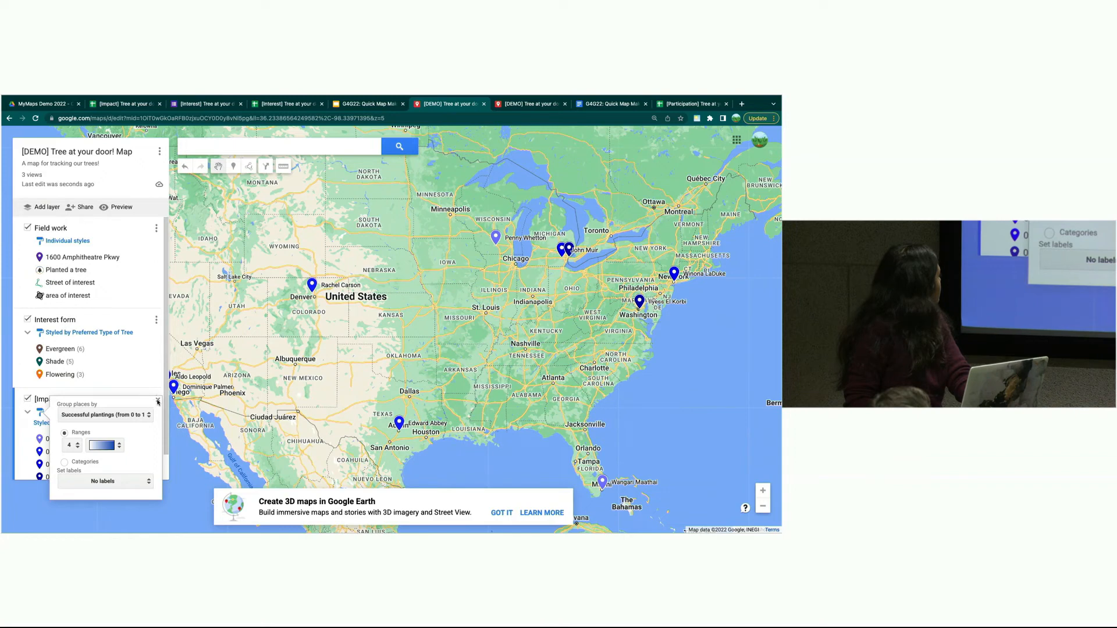
left_click(157, 401)
scroll(75, 465, "down", 1)
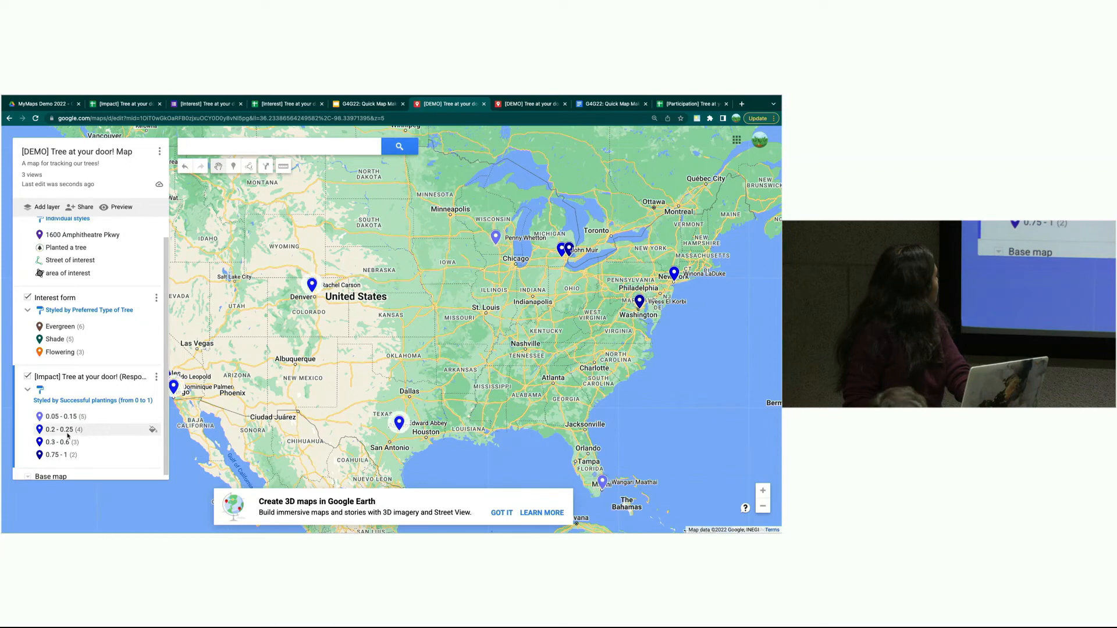
- Merge matching items from US State Boundaries in the MyMaps Demo 2022 Drive folder
left_click(157, 379)
mouse_move(112, 456)
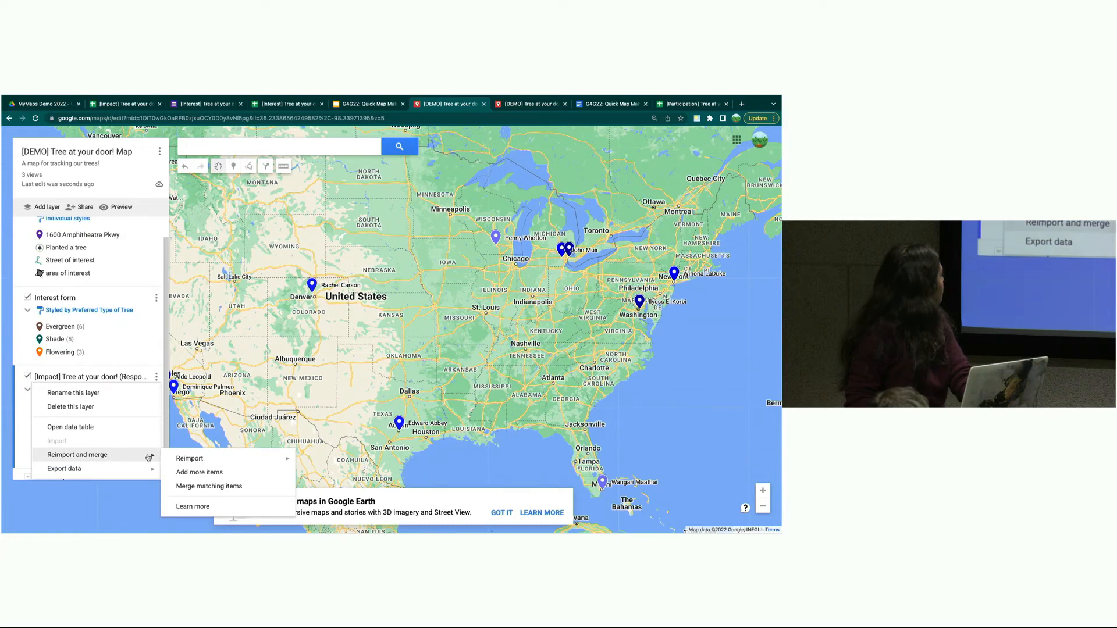
left_click(215, 489)
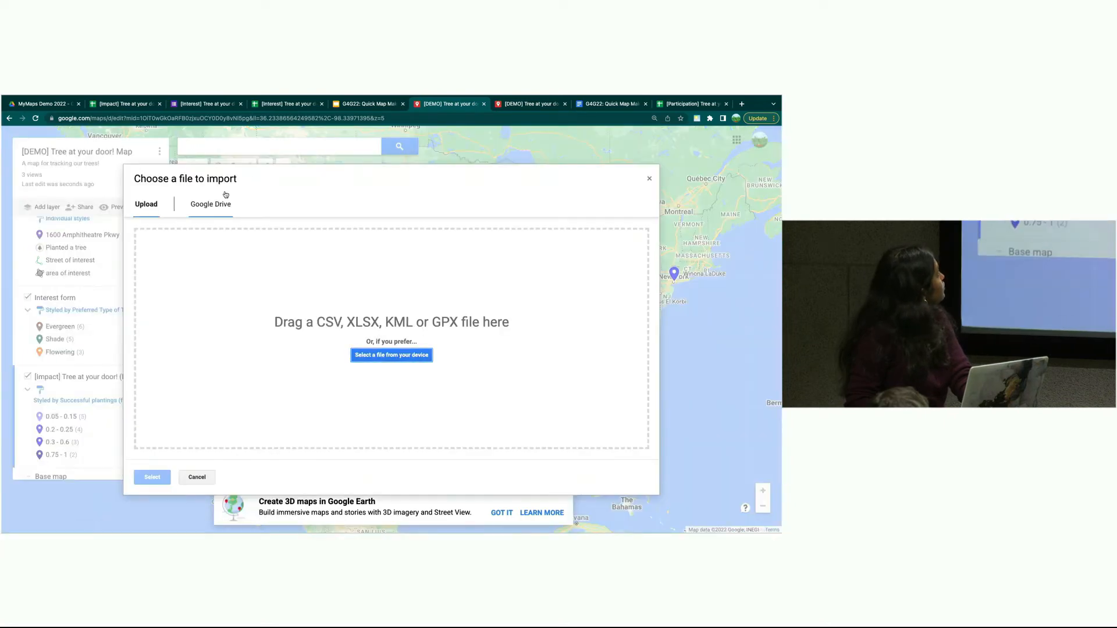
left_click(217, 203)
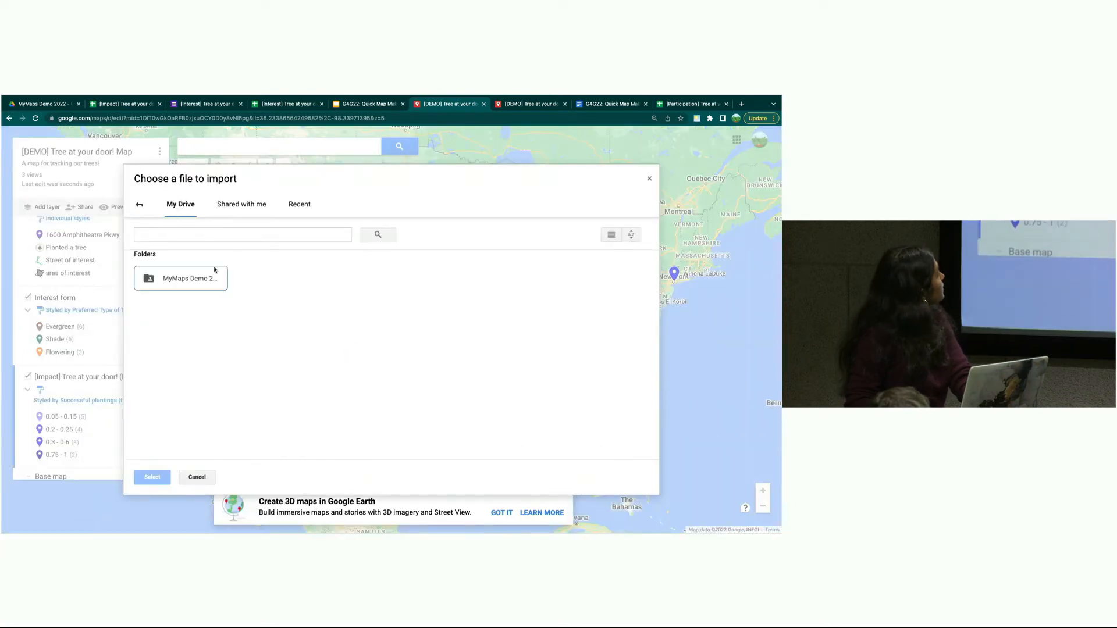
double_click(189, 278)
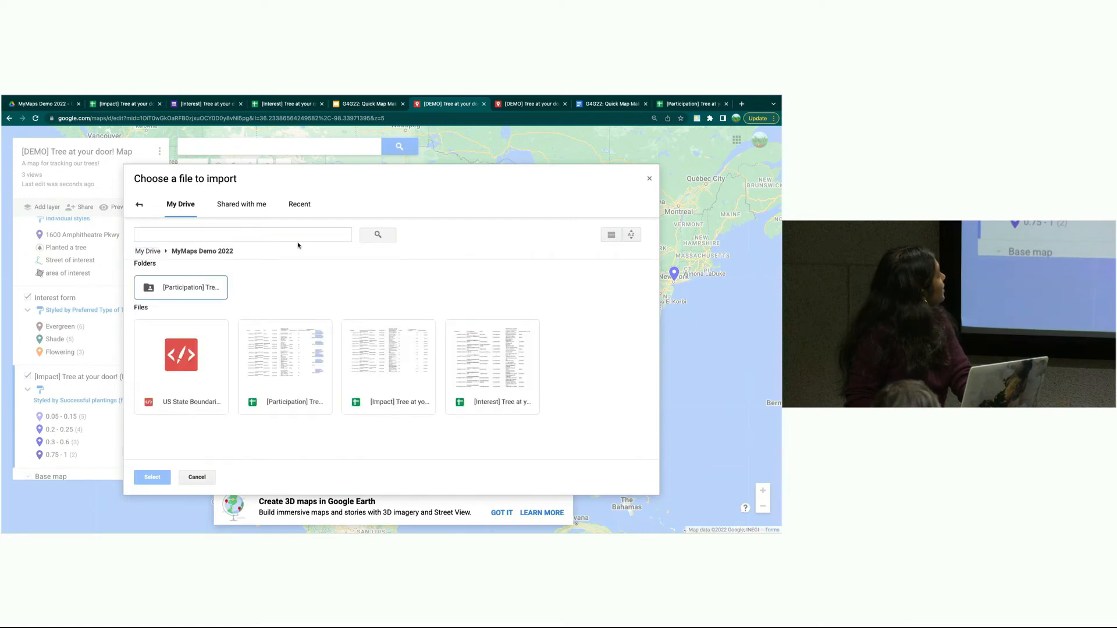
left_click(187, 388)
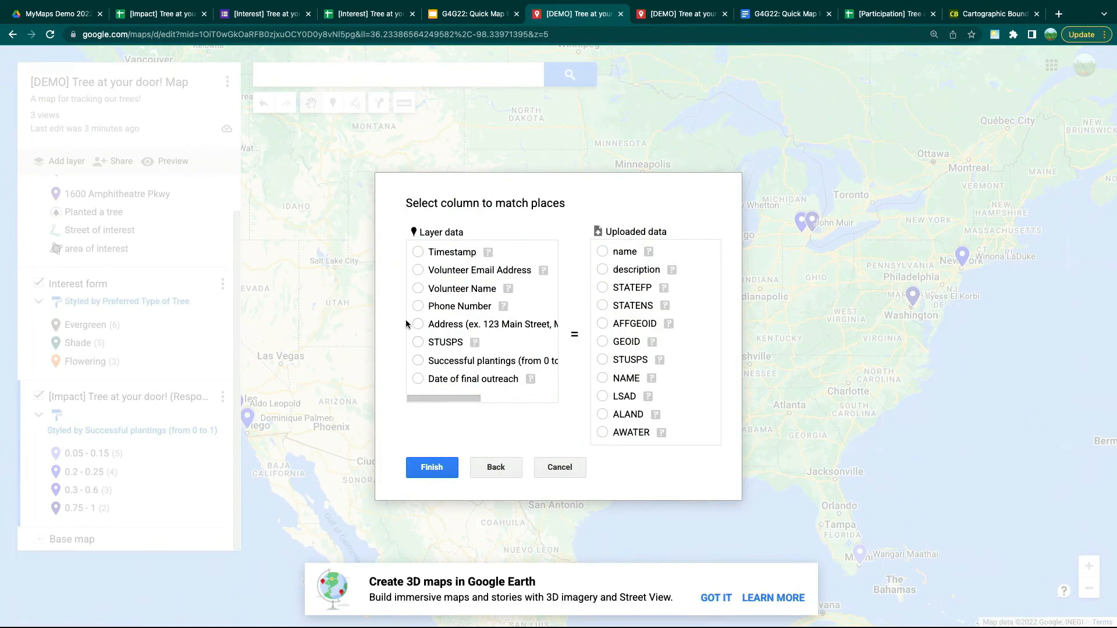
- Match the layer data and the uploaded boundary data on the STUSPS column
left_click(417, 342)
left_click(601, 360)
mouse_move(475, 343)
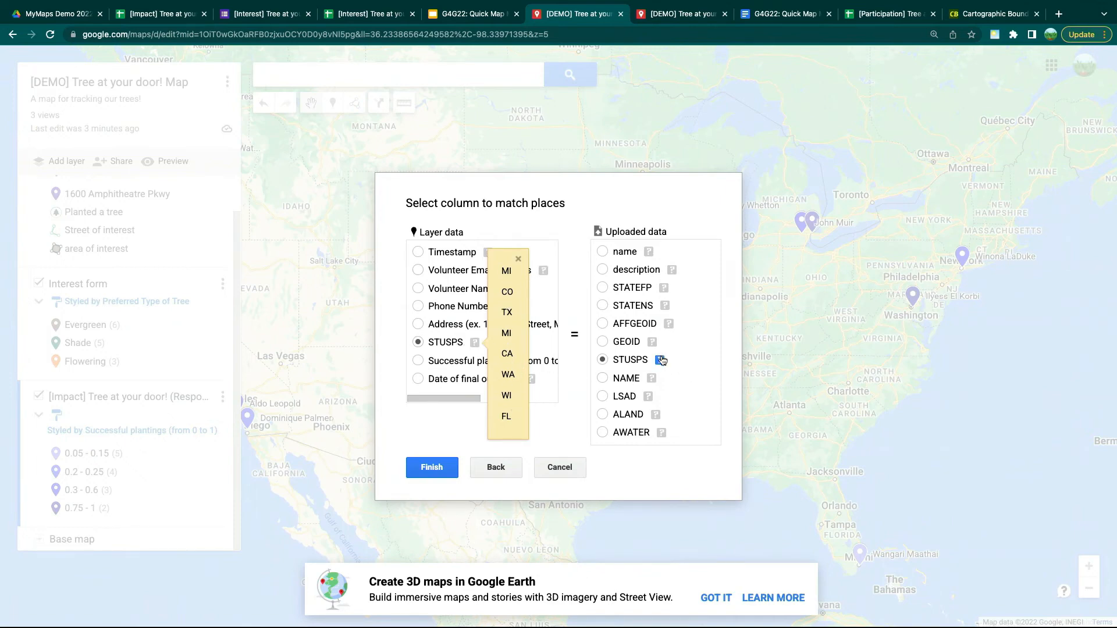
mouse_move(661, 360)
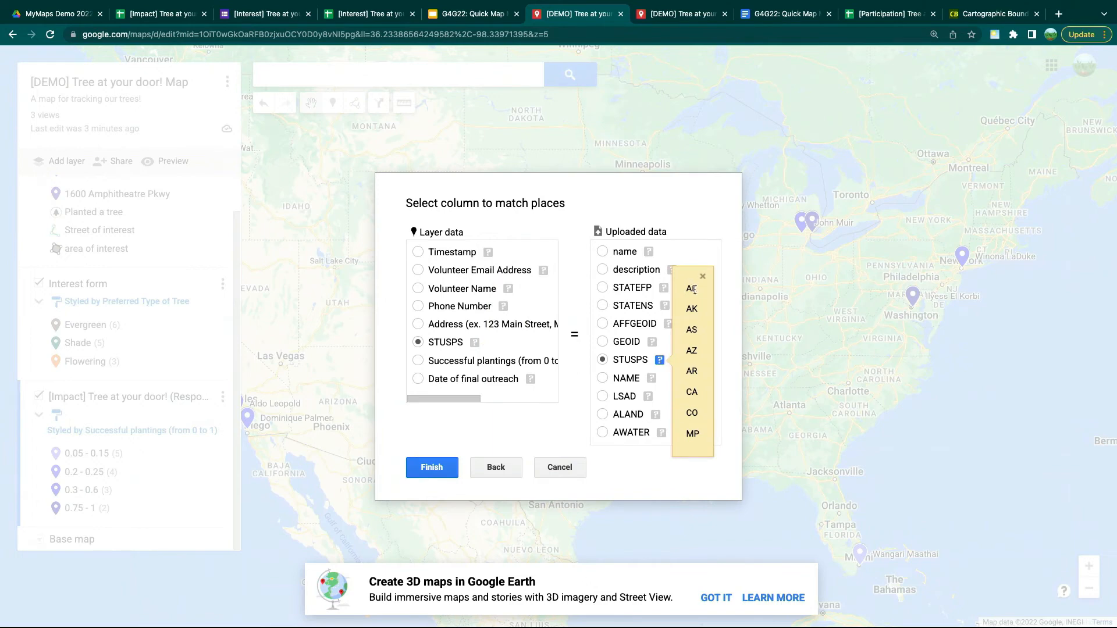
left_click(705, 274)
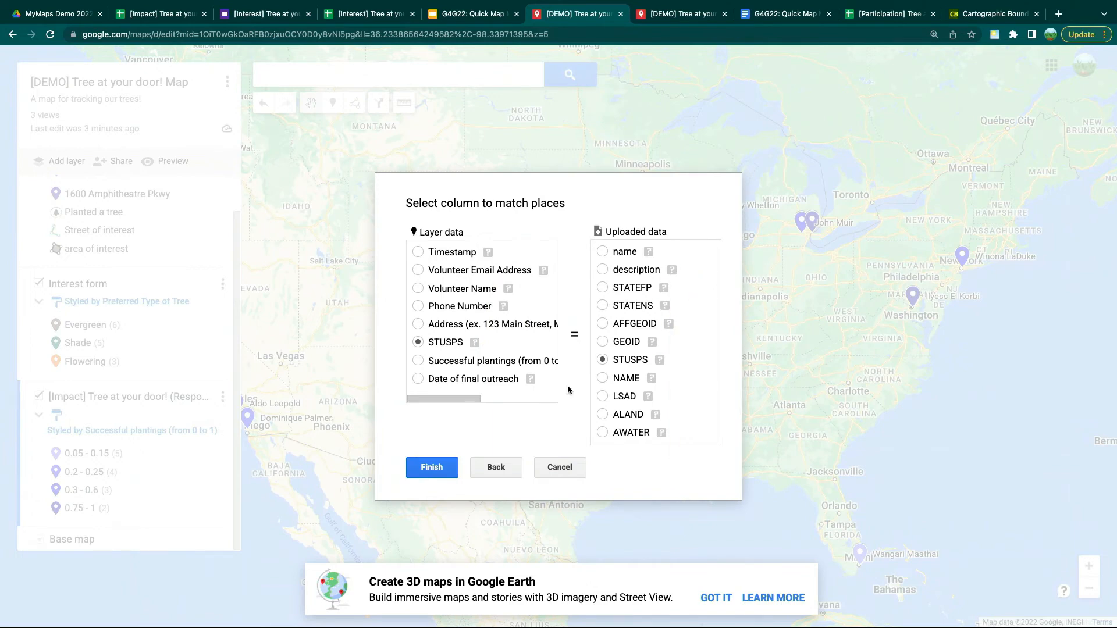
- Finish the merge and pan the map to view the shaded states, including California
left_click(431, 474)
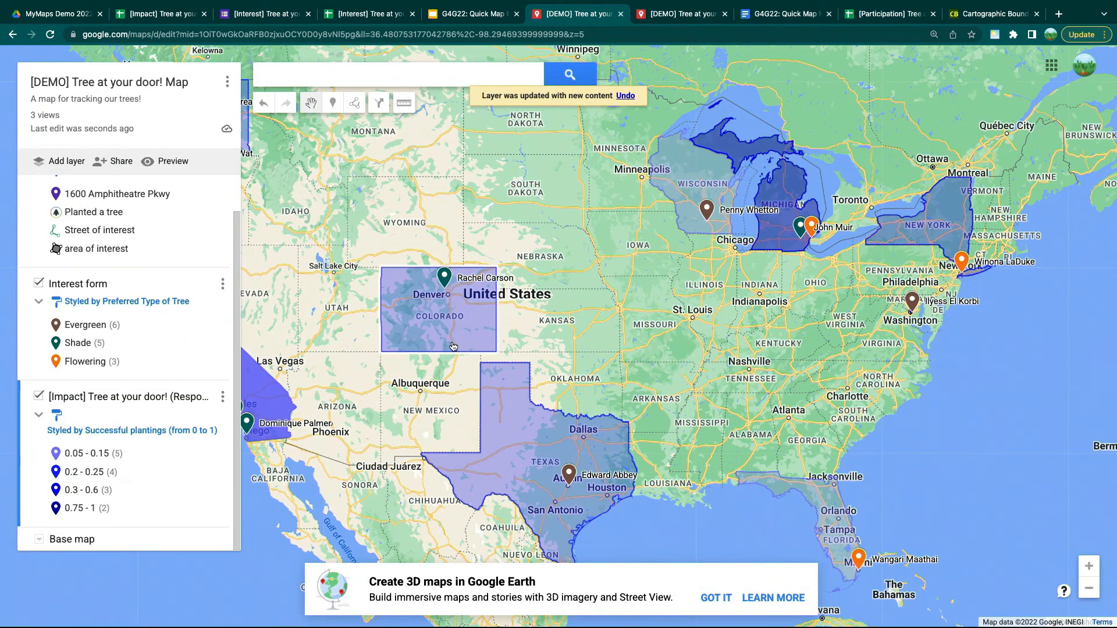
left_click_drag(381, 406, 441, 356)
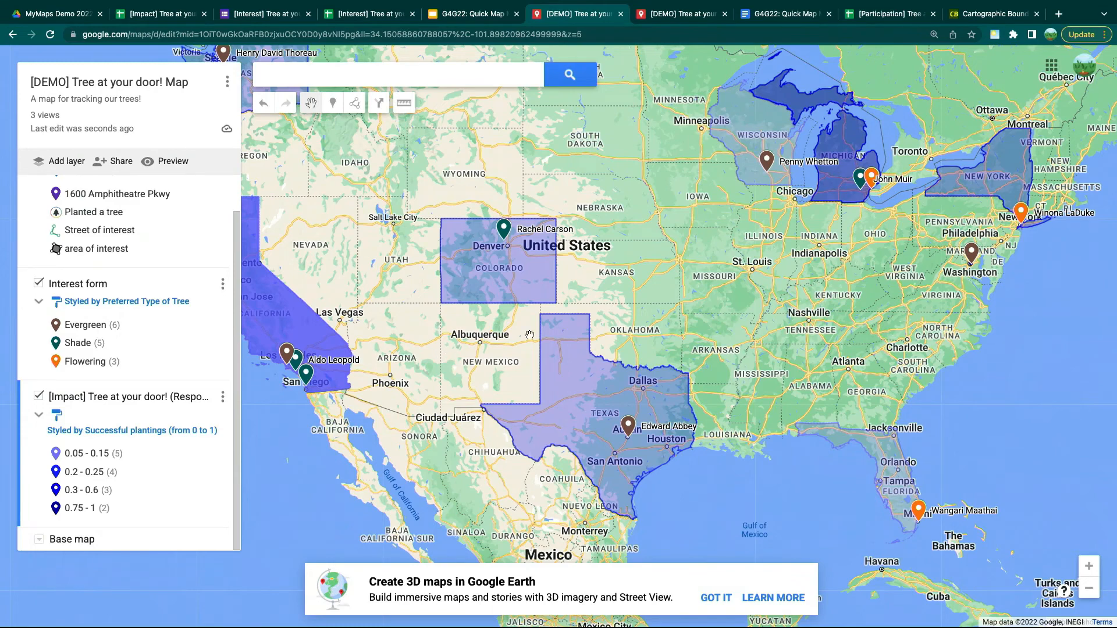
left_click_drag(483, 335, 505, 360)
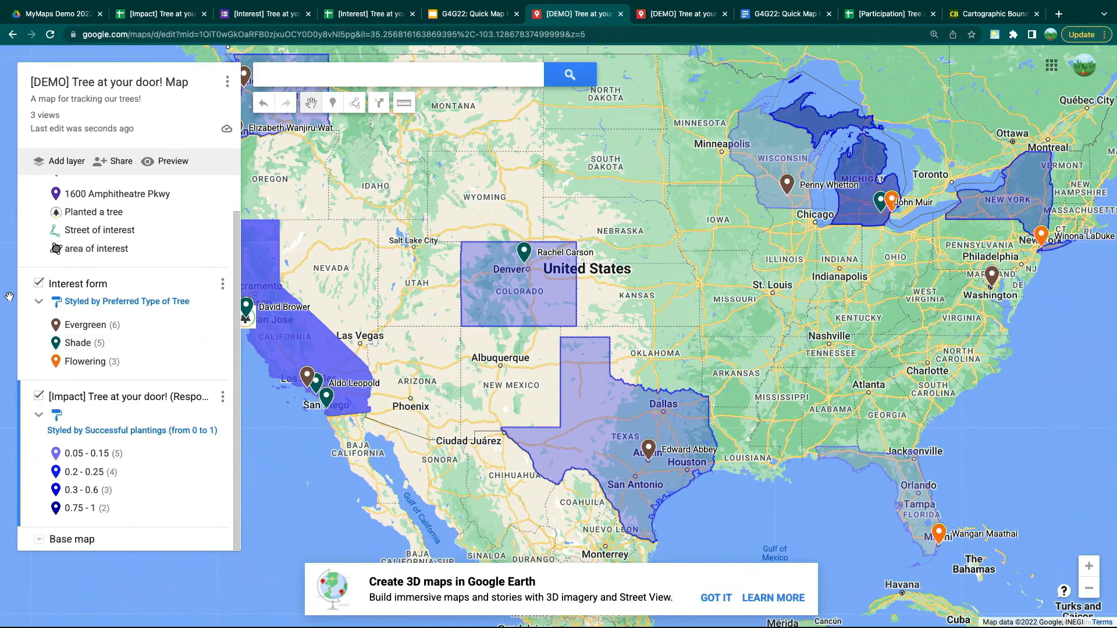
- Hide the Interest form and Field work layers, recentre on the states, then return to the slides
left_click(36, 284)
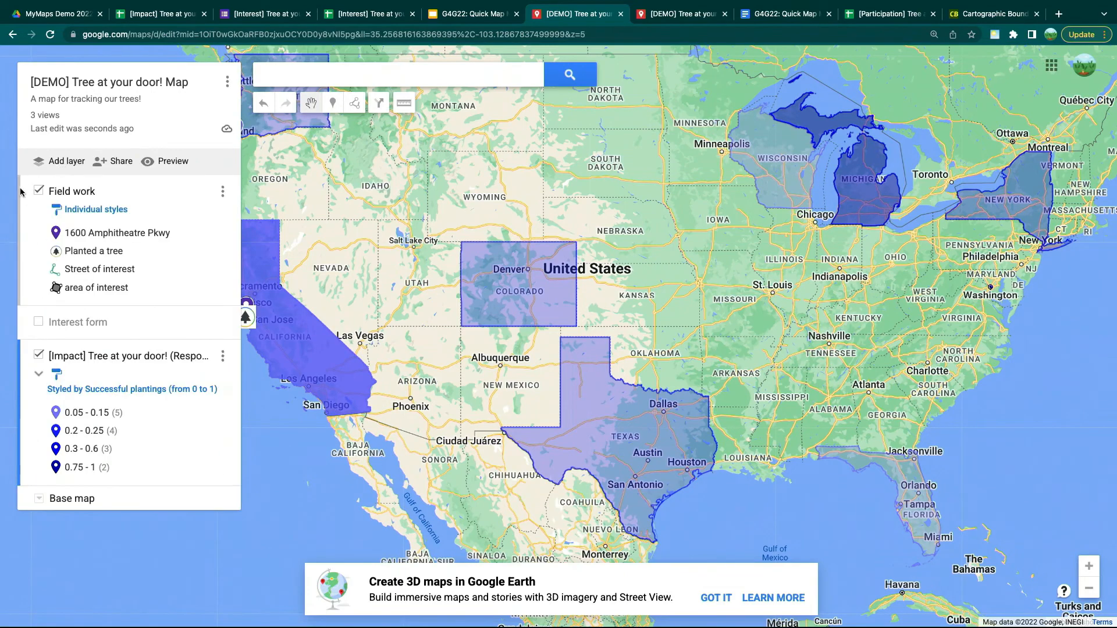
left_click(41, 192)
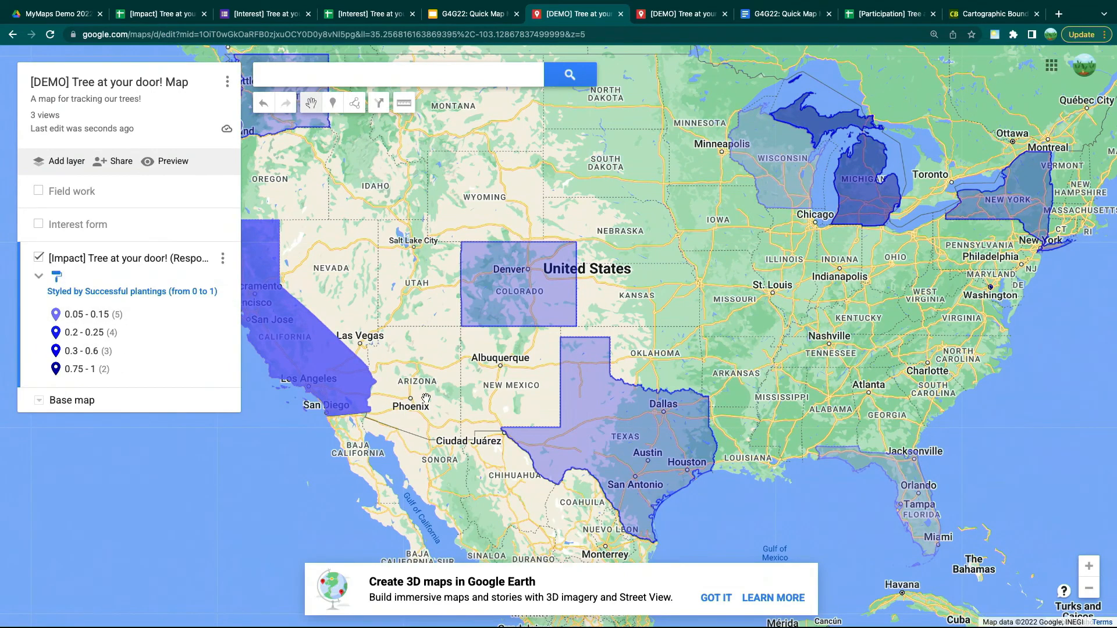
left_click_drag(440, 385, 491, 441)
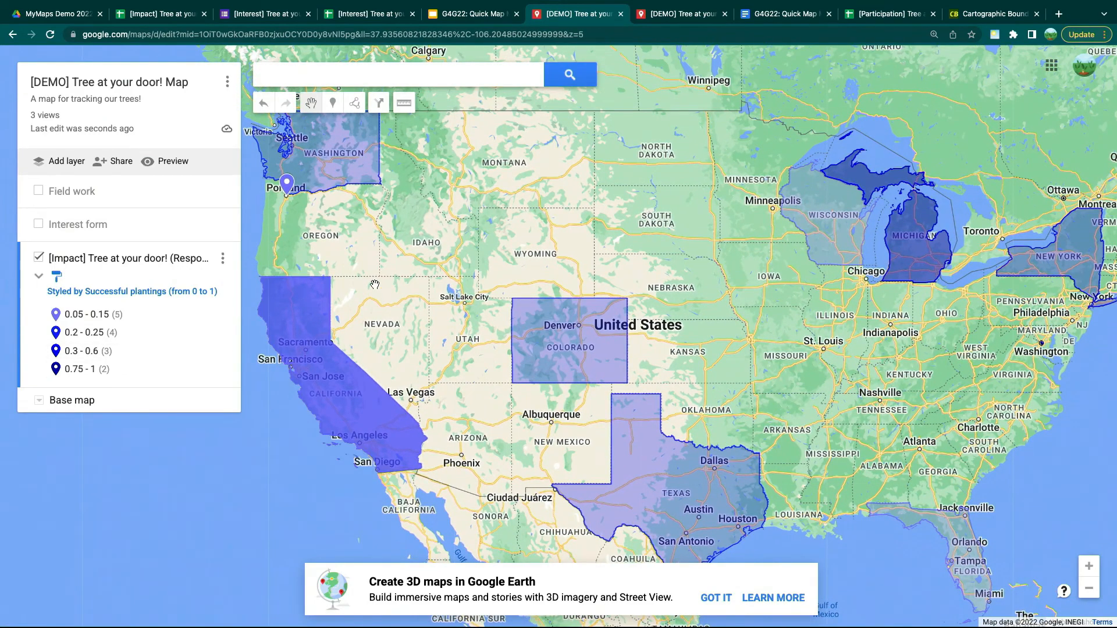
left_click_drag(375, 285, 376, 308)
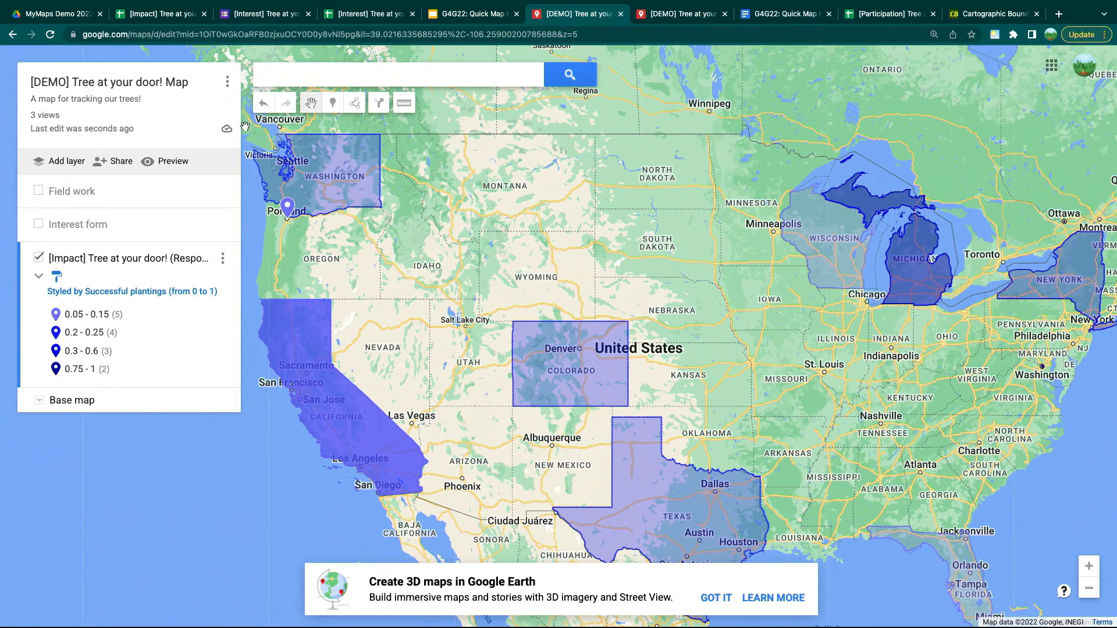
left_click_drag(523, 368, 502, 365)
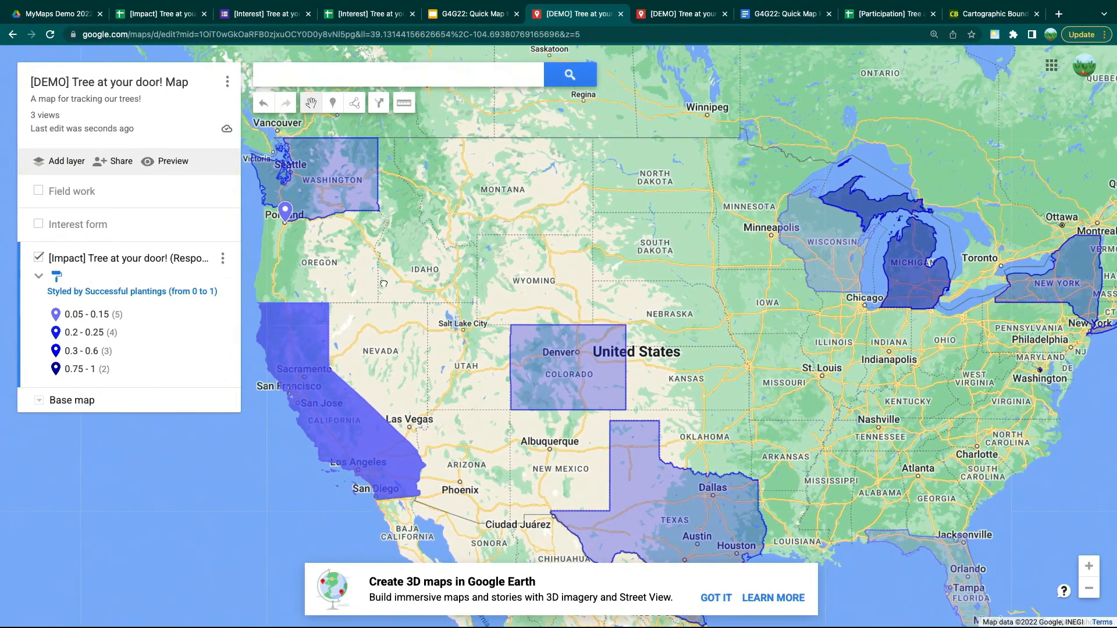
left_click_drag(358, 281, 382, 282)
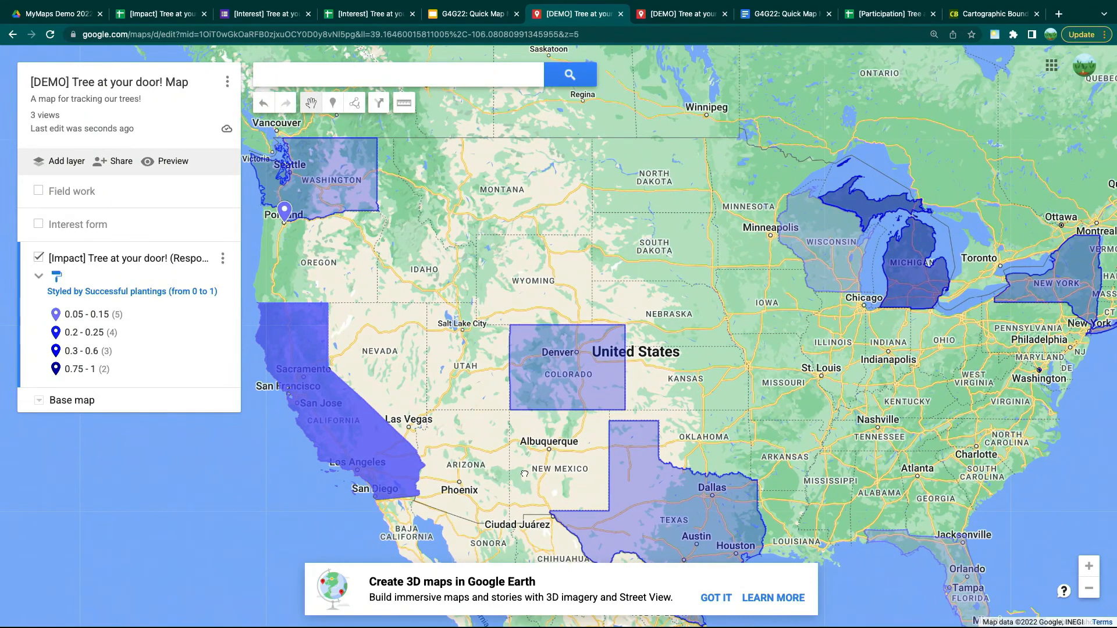
left_click_drag(531, 480, 509, 446)
left_click_drag(659, 538, 646, 508)
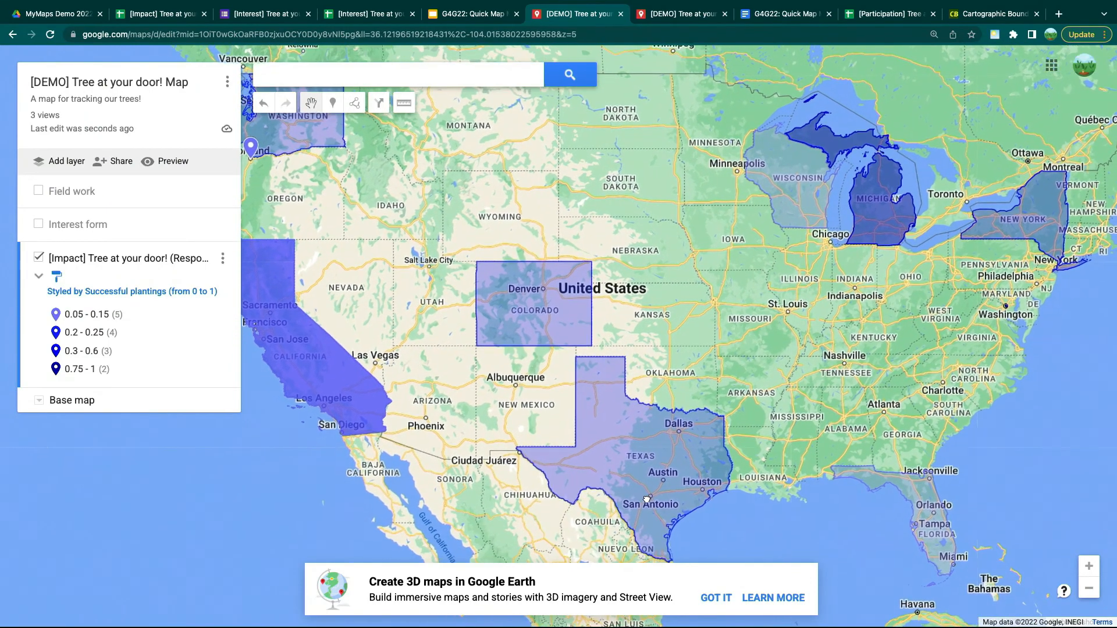
left_click_drag(449, 376, 470, 403)
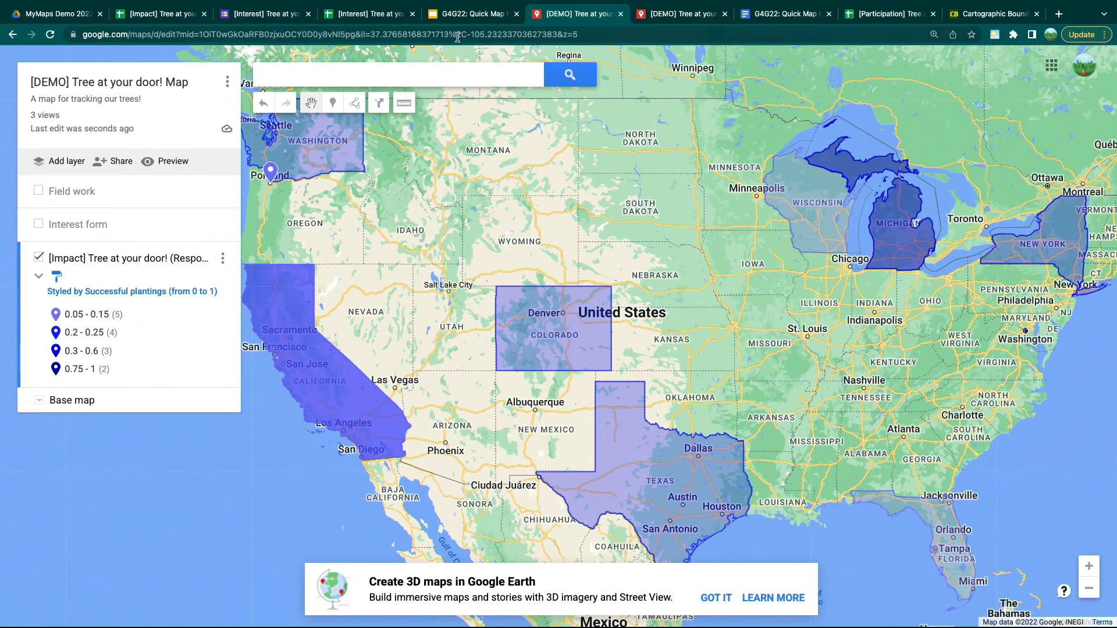
left_click(465, 17)
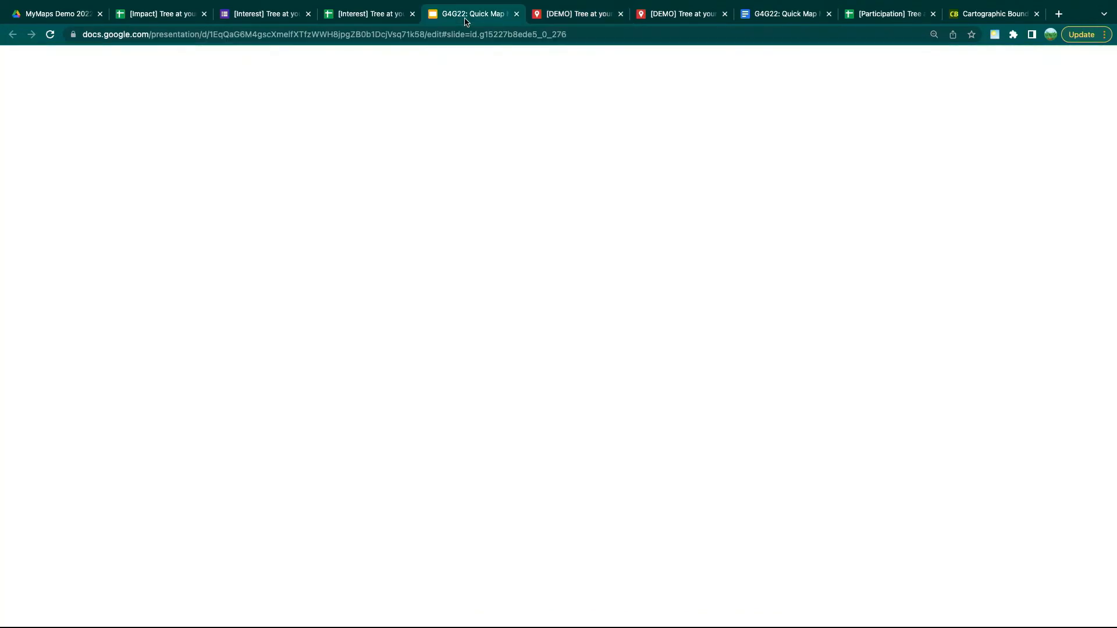